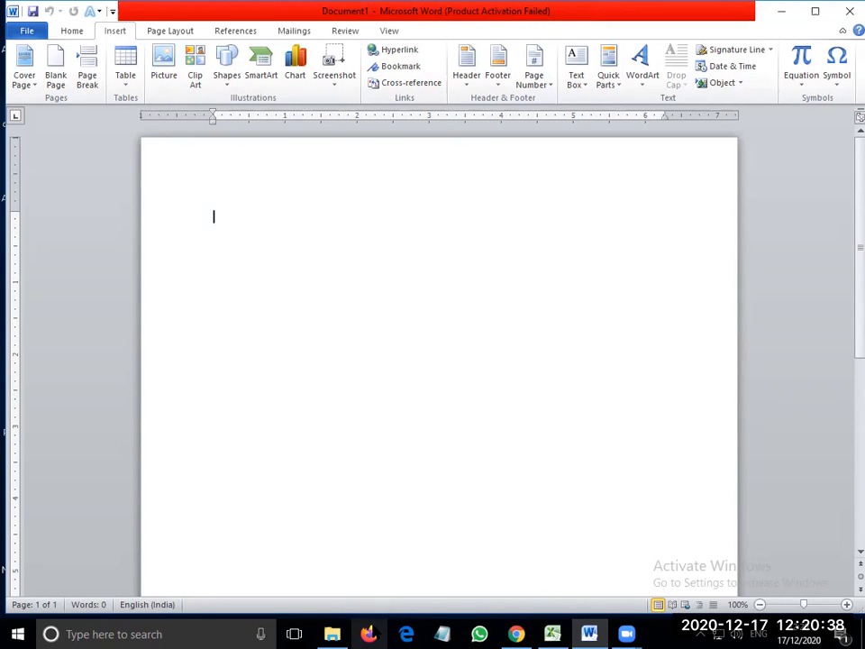
# Step: View the available date and time formats without inserting one
pyautogui.click(747, 68)
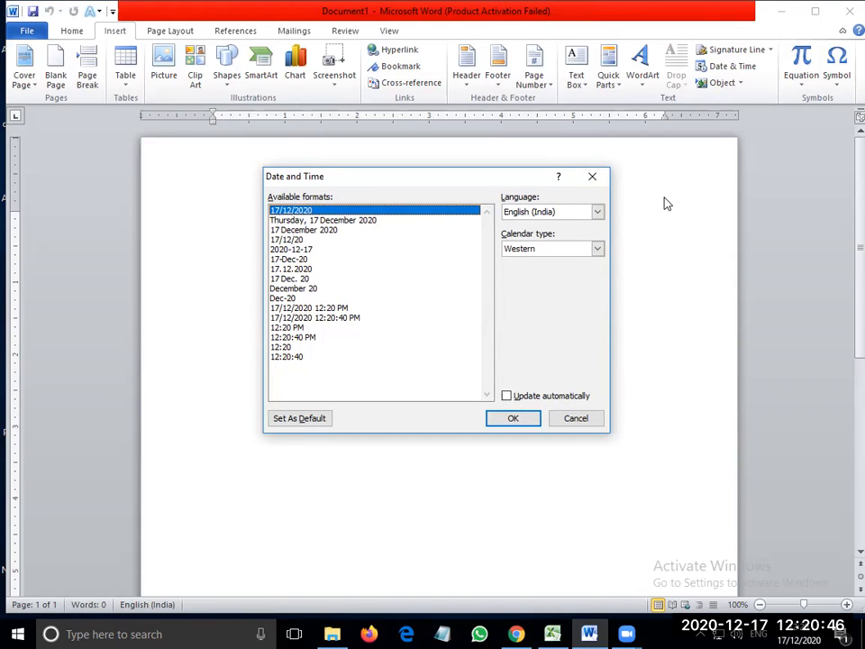
pyautogui.click(587, 420)
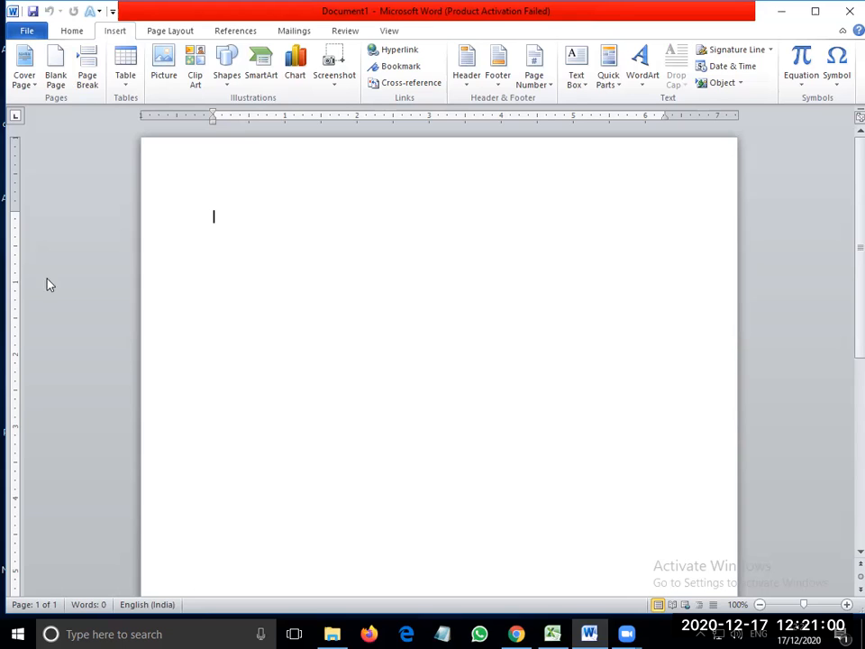
# Step: Insert a table with three columns and three rows at the start of the blank document
pyautogui.click(129, 91)
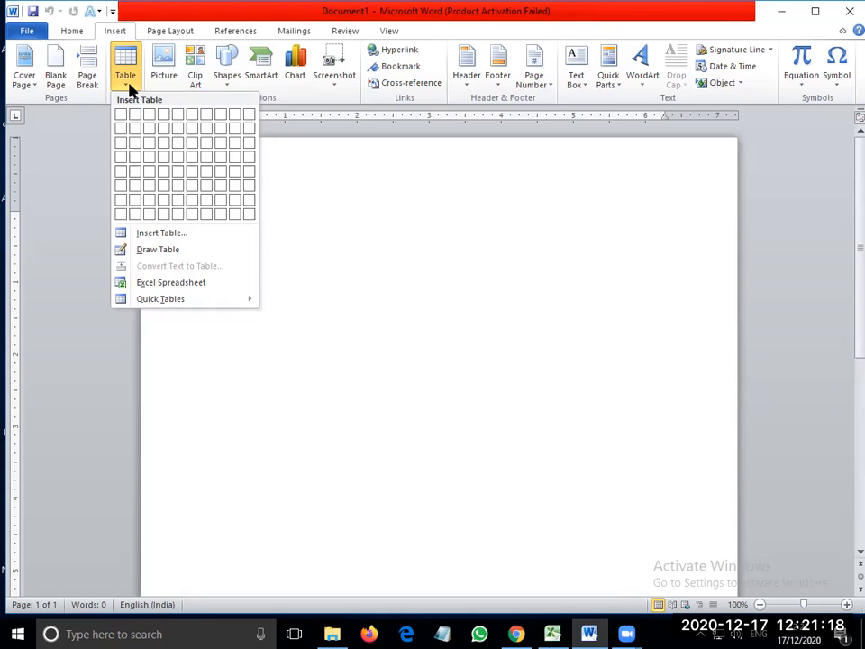
pyautogui.click(146, 142)
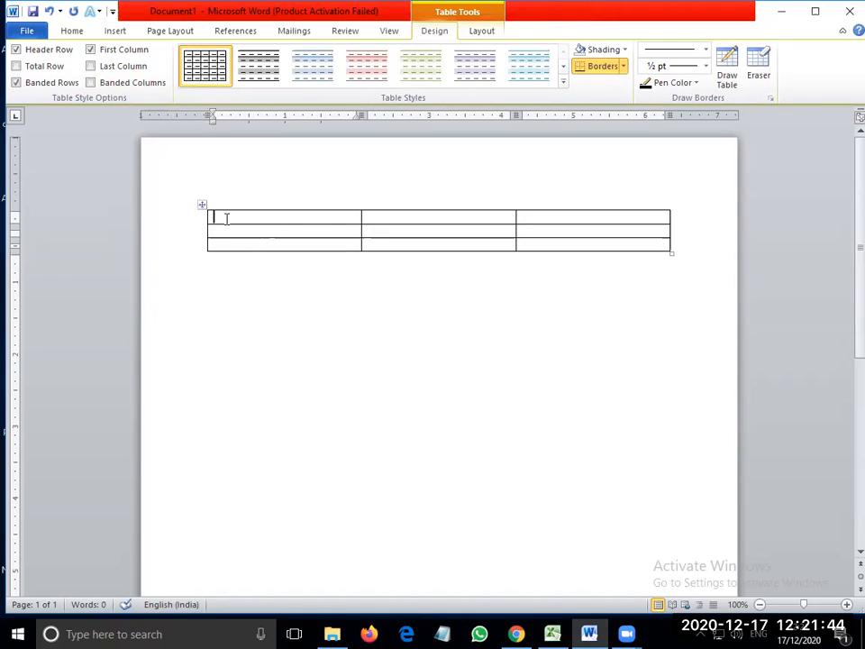
# Step: Select the whole table, its first column and its first row in turn, and clear the selection
pyautogui.click(202, 204)
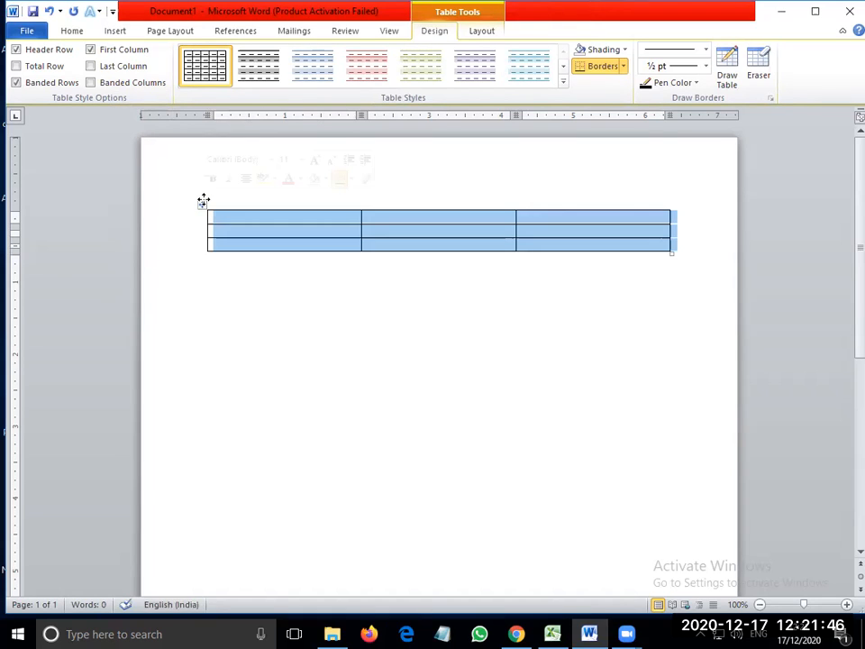
pyautogui.click(250, 216)
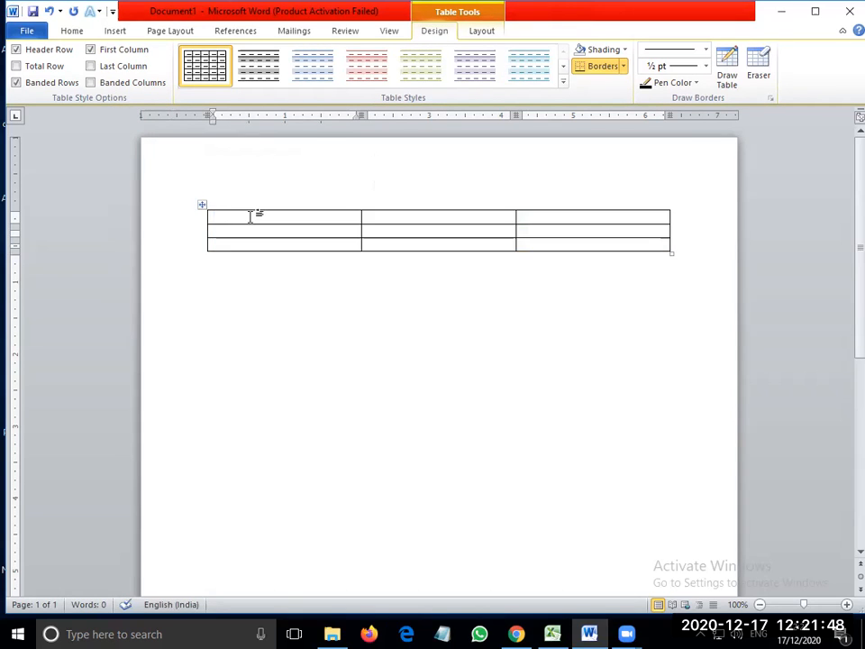
pyautogui.moveTo(260, 214); pyautogui.dragTo(262, 242)
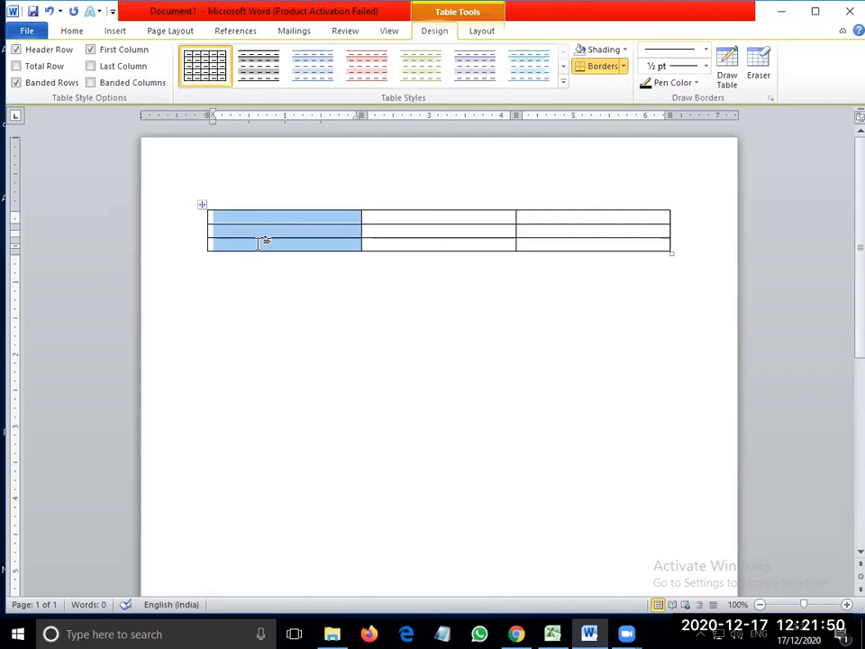
pyautogui.moveTo(549, 230)
pyautogui.mouseDown()
pyautogui.moveTo(321, 235)
pyautogui.moveTo(548, 224)
pyautogui.moveTo(550, 217)
pyautogui.mouseUp()
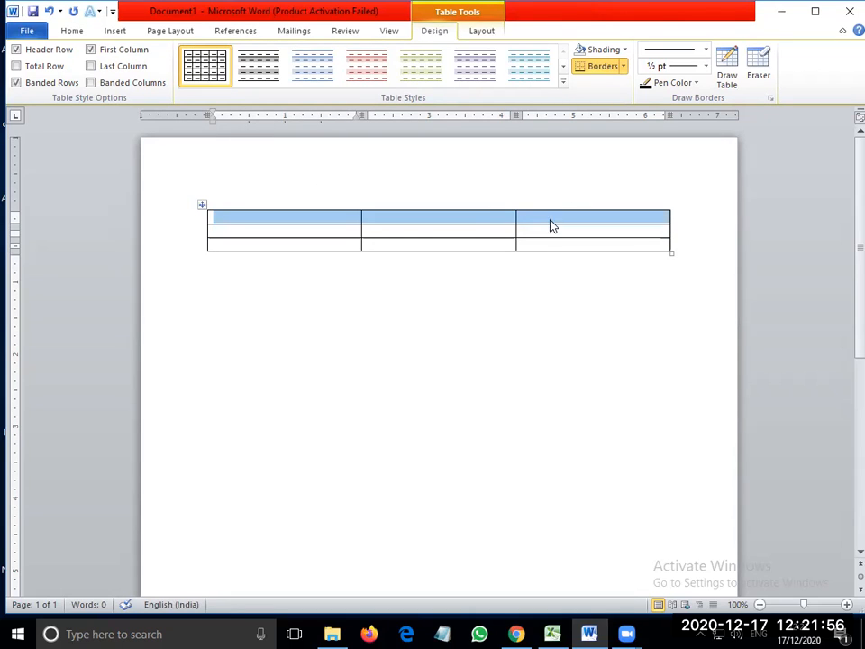
pyautogui.click(325, 269)
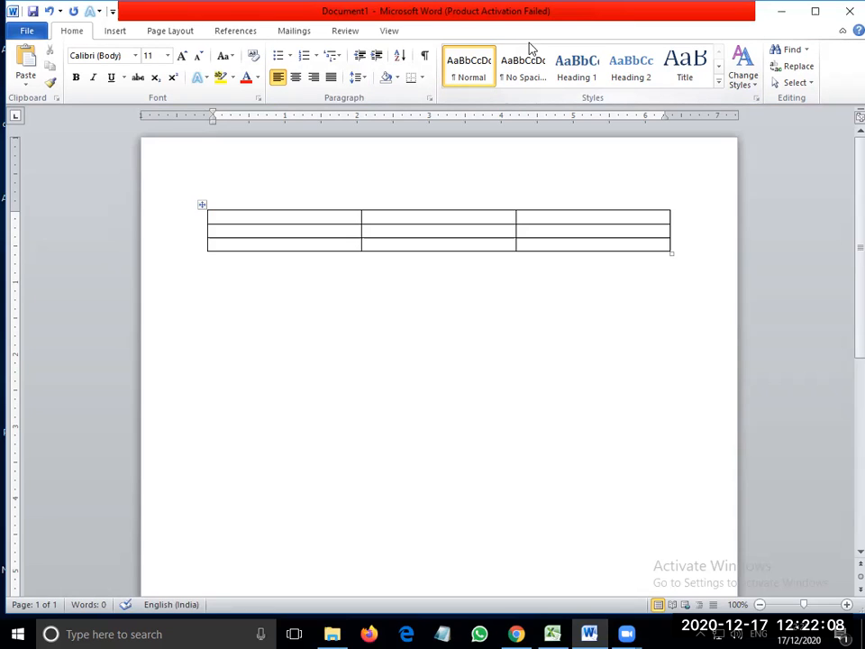
# Step: Enter the column headers Sno, Sname and Saddress in the table's first row
pyautogui.click(264, 214)
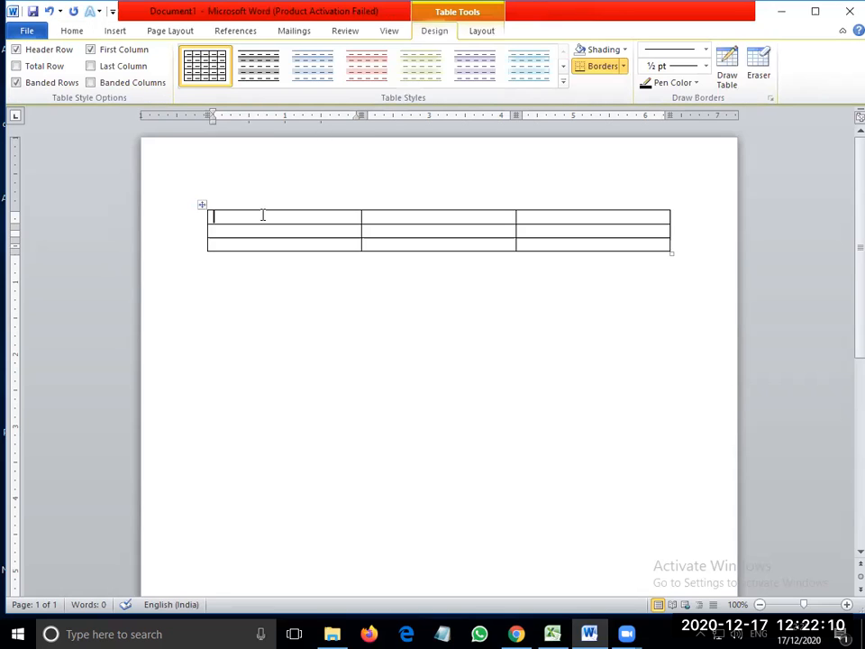
pyautogui.click(468, 34)
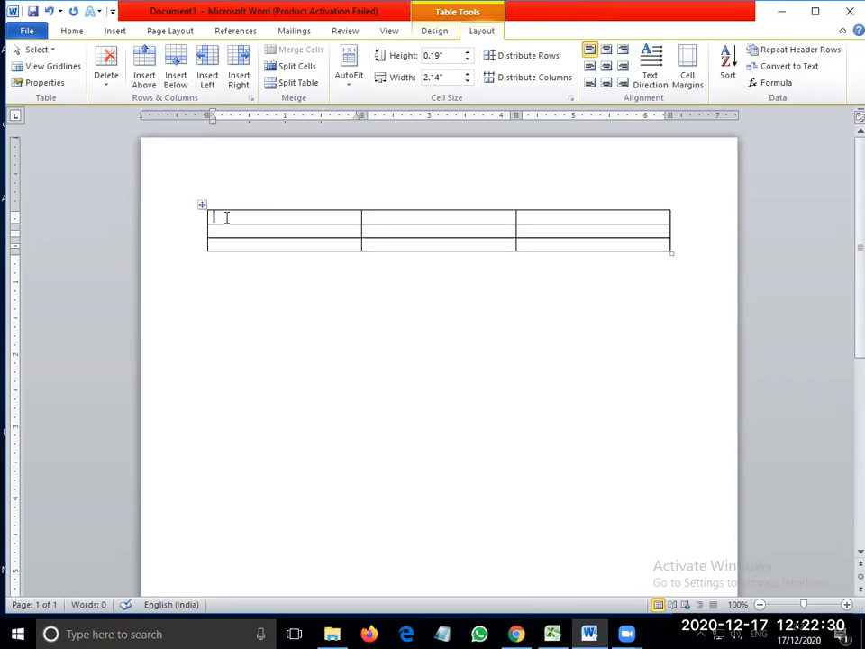
pyautogui.write('Sno')
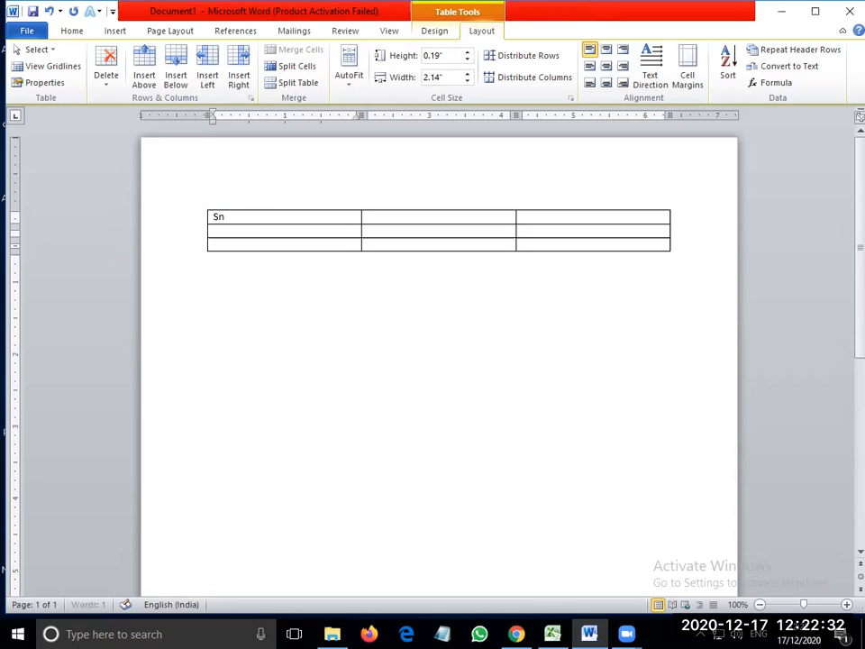
pyautogui.press('Tab')
pyautogui.write('Sname')
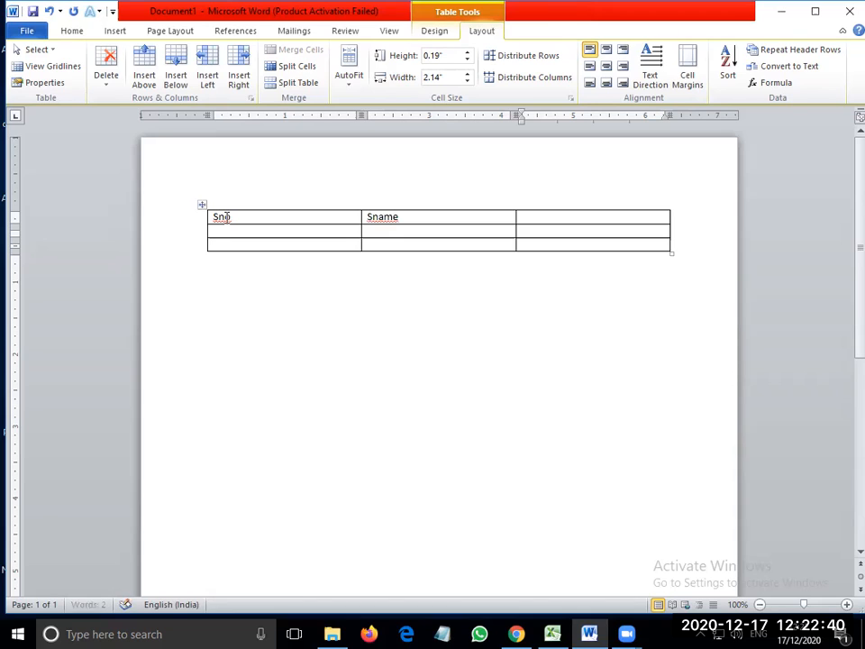
pyautogui.write('A')
pyautogui.press('BackSpace')
pyautogui.write('Saddress')
# Step: Enter the serial numbers 1 and 2 in the two rows of the Sno column
pyautogui.press('Down')
pyautogui.press('Left')
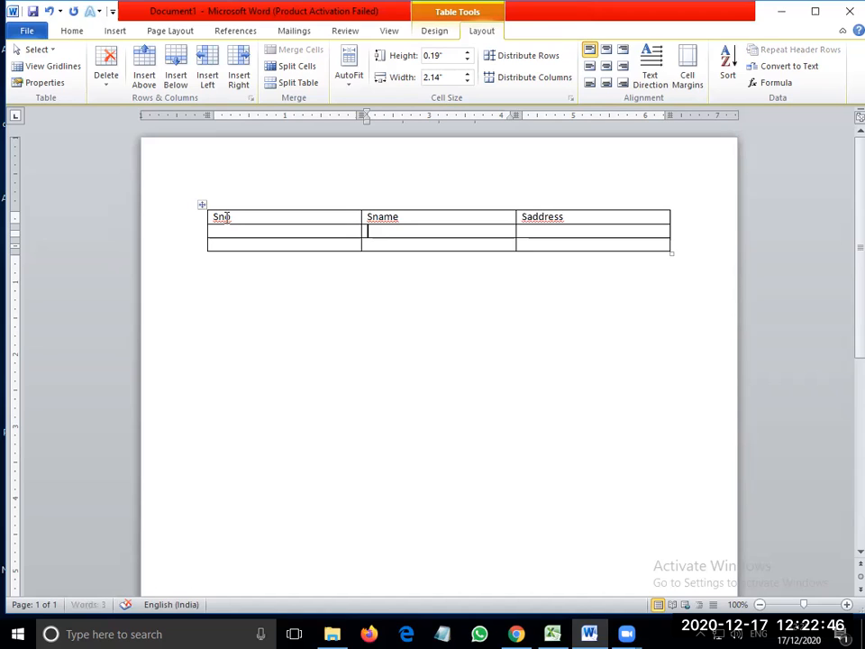
pyautogui.press('Left')
pyautogui.write('1')
pyautogui.press('Down')
pyautogui.write('2')
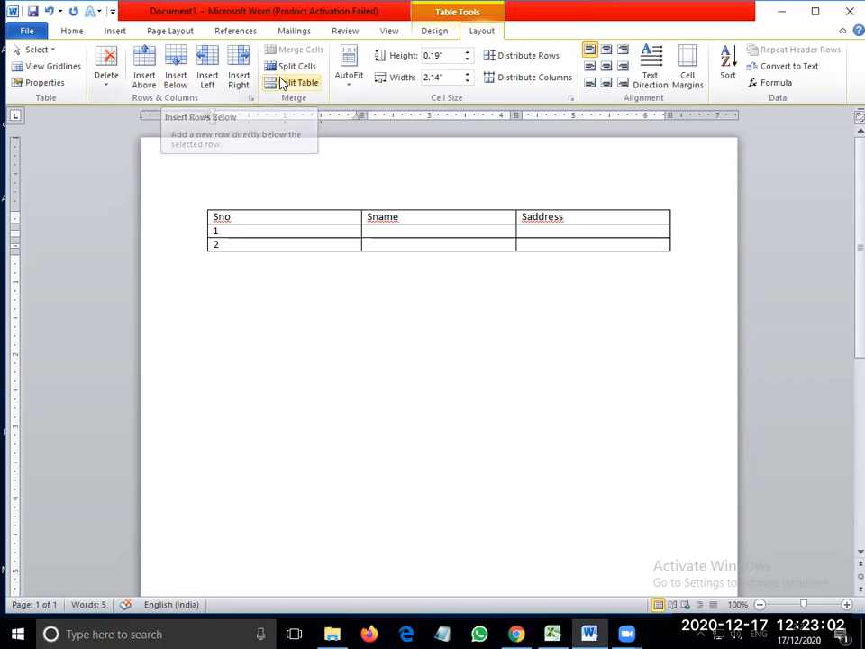
# Step: Add three empty rows below the row with serial number 2
pyautogui.click(435, 31)
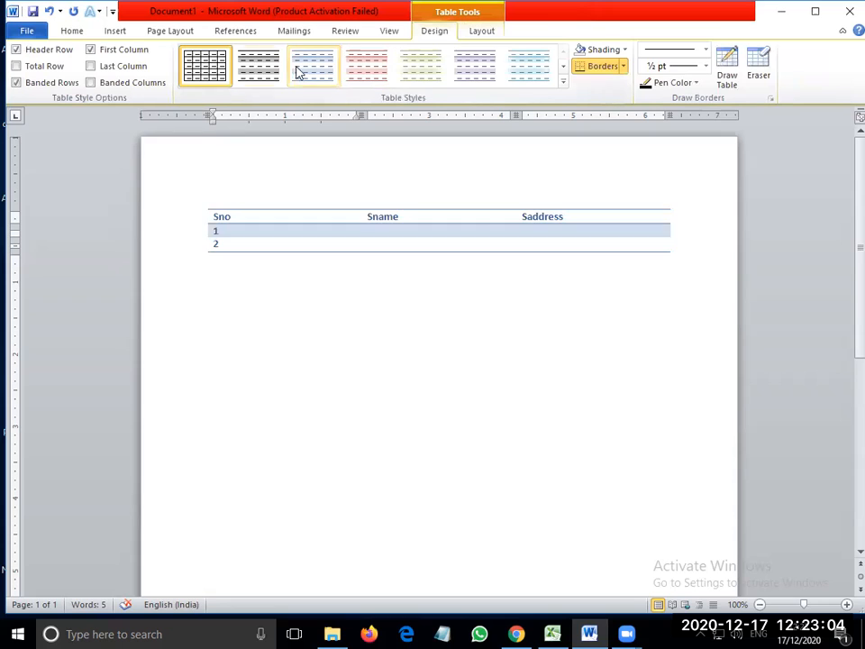
pyautogui.click(479, 32)
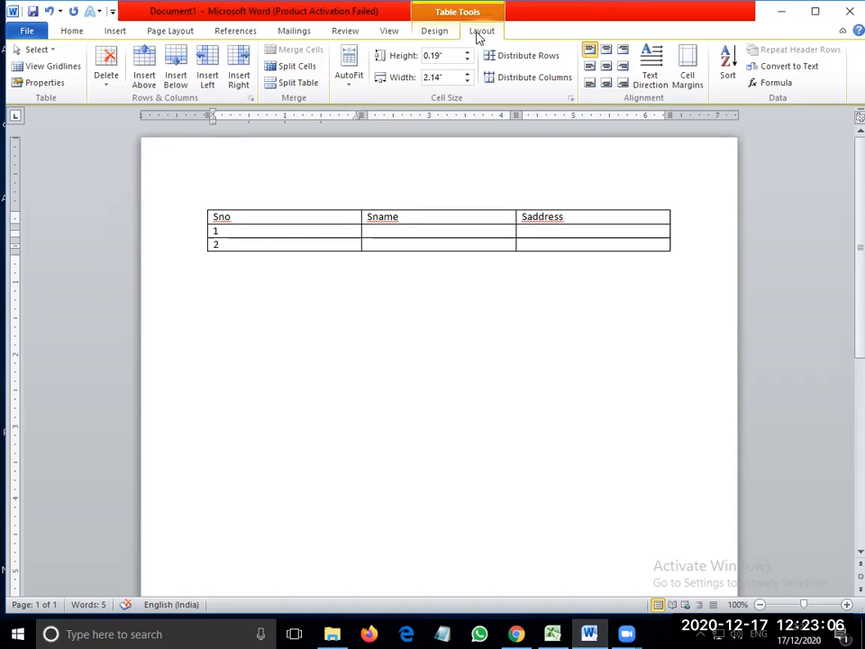
pyautogui.click(169, 88)
pyautogui.click(174, 83)
pyautogui.click(174, 83)
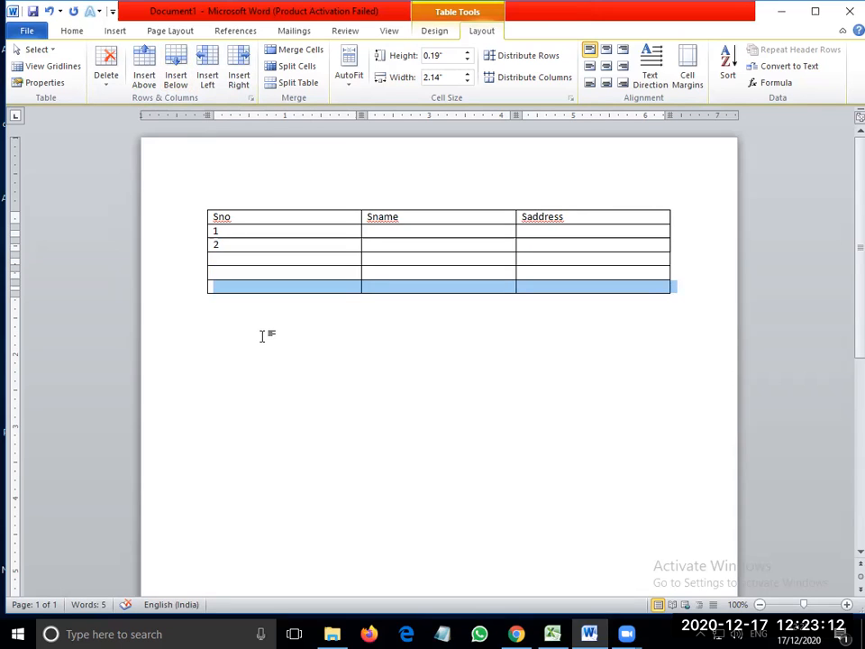
# Step: Insert one row below the table's fifth row and another below the new sixth row
pyautogui.click(436, 33)
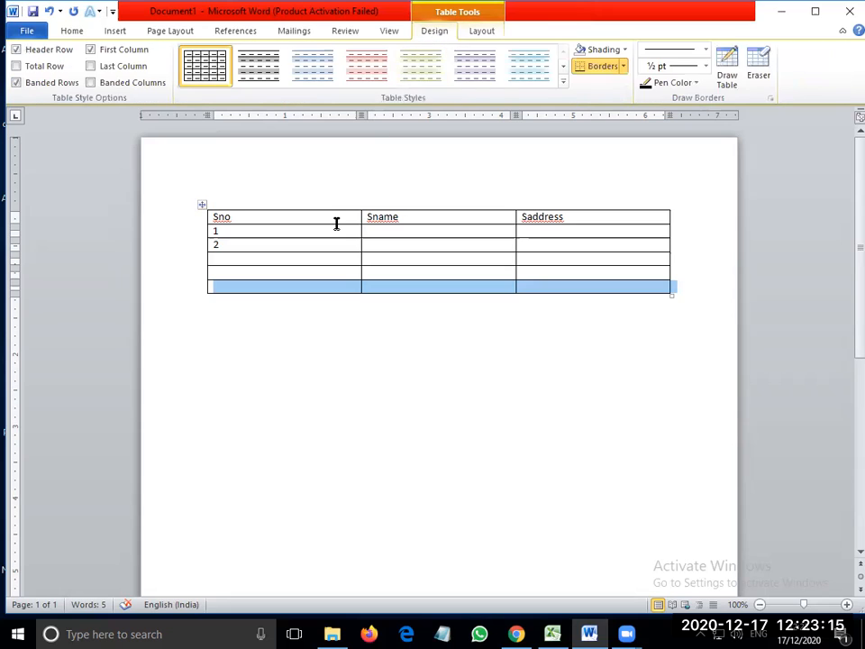
pyautogui.click(283, 269)
pyautogui.rightClick(284, 271)
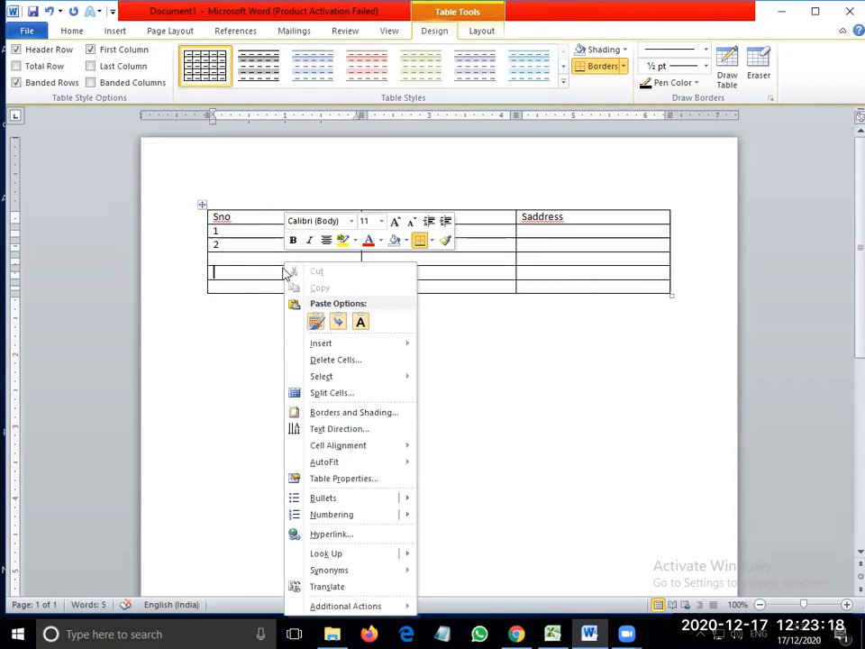
pyautogui.moveTo(323, 343)
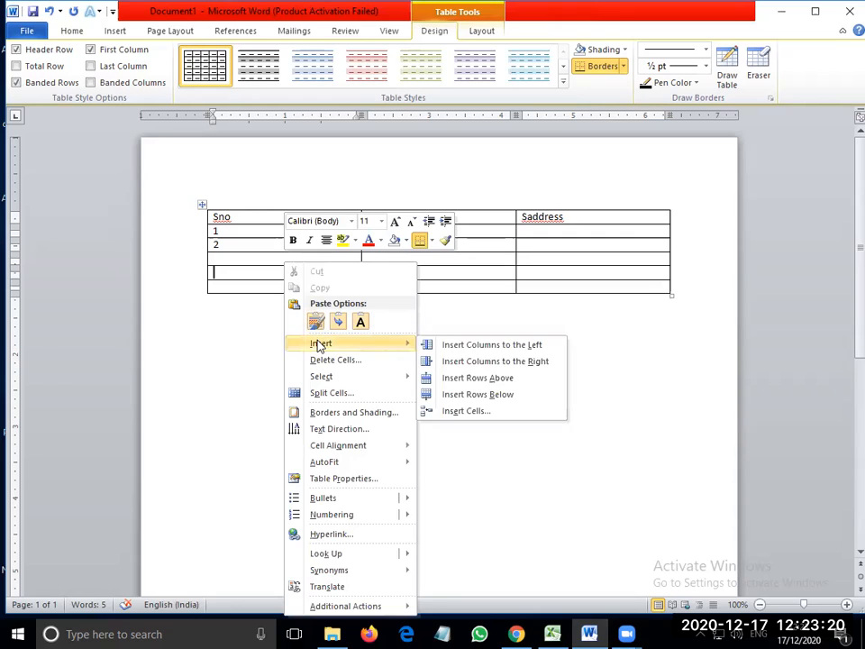
pyautogui.click(535, 405)
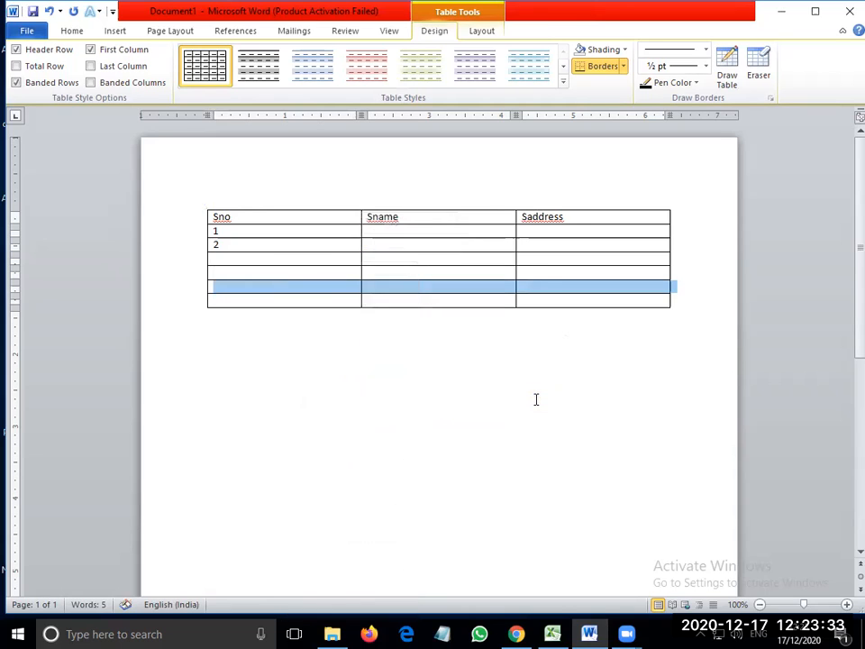
pyautogui.click(303, 291)
pyautogui.rightClick(303, 292)
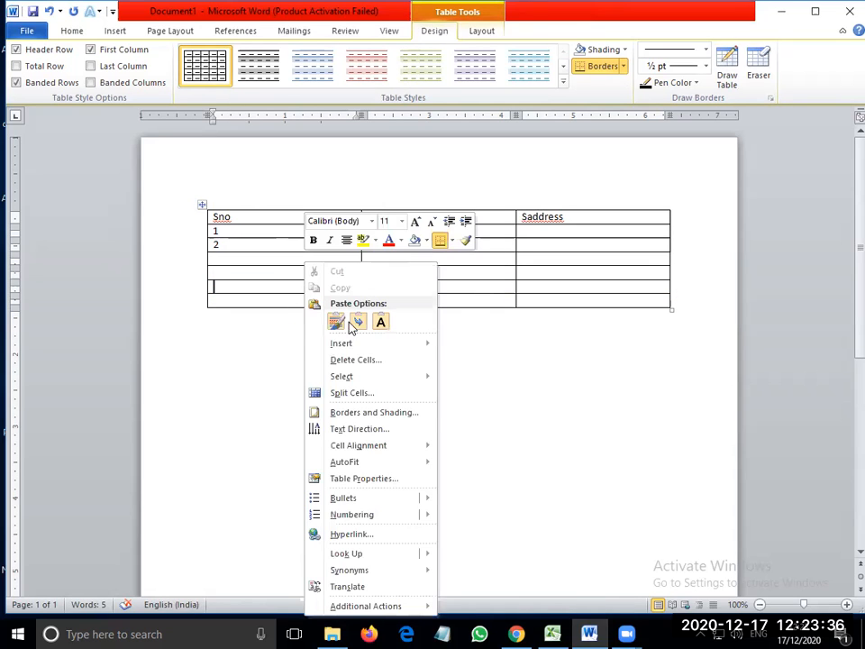
pyautogui.moveTo(365, 346)
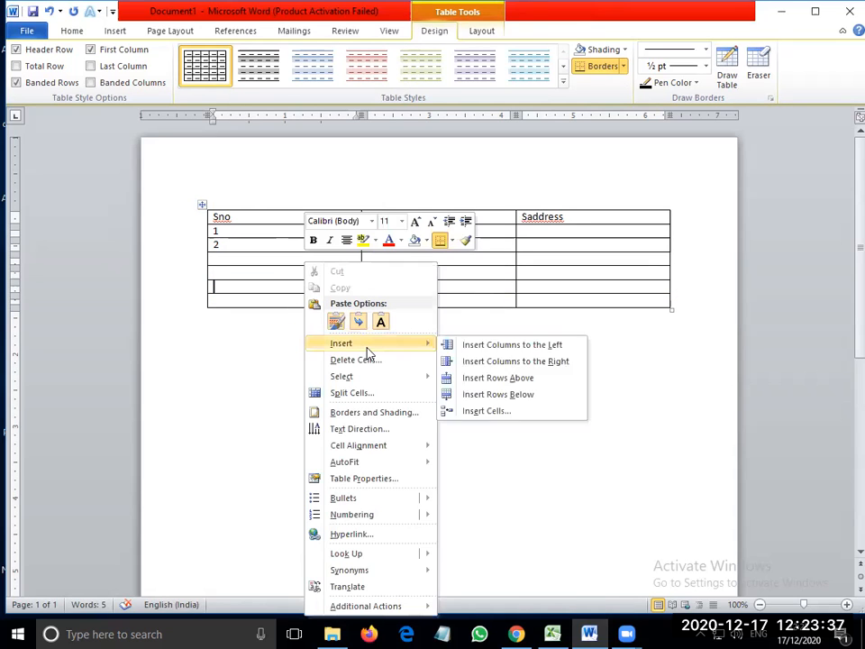
pyautogui.click(553, 397)
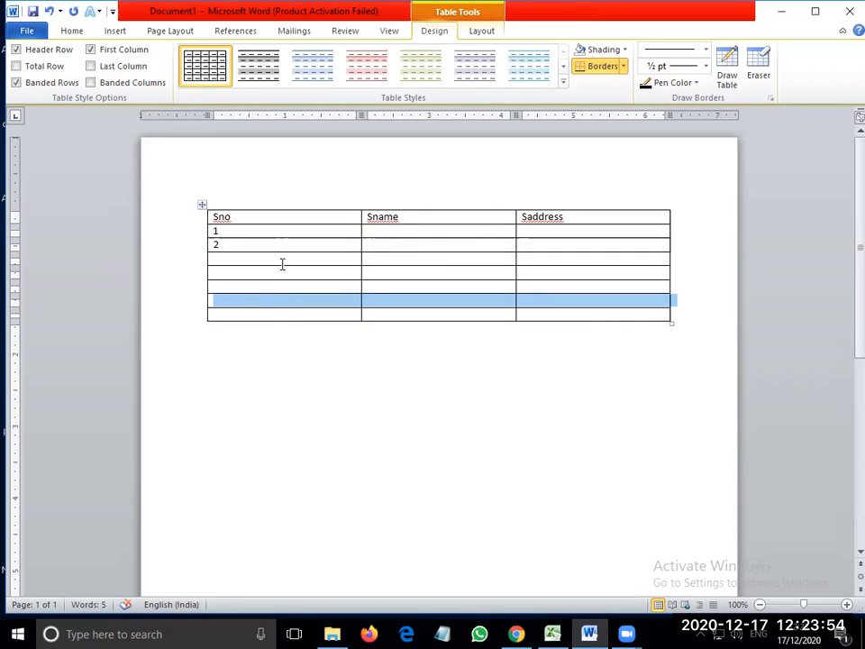
# Step: Enter the first four students' names in the Sname column, one per row
pyautogui.click(423, 231)
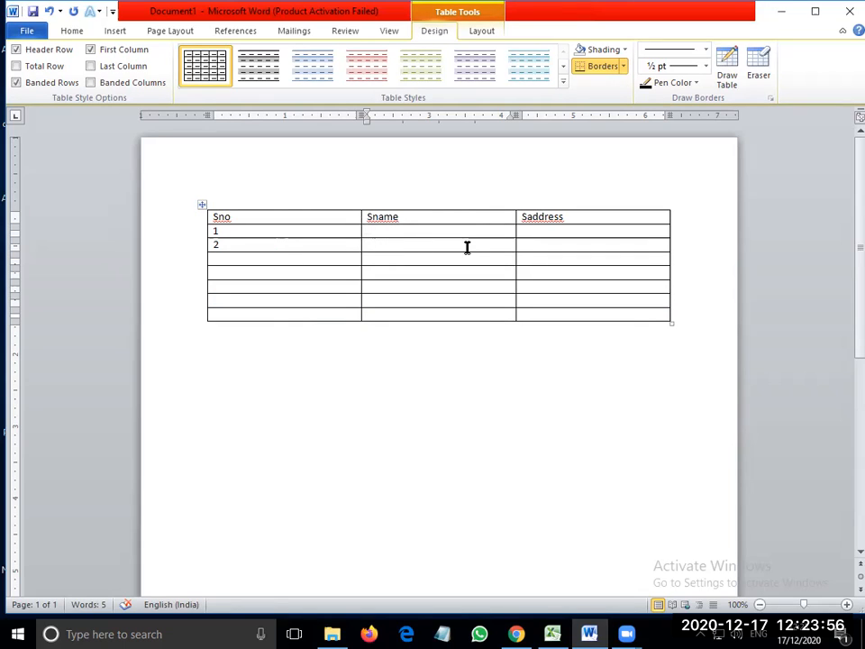
pyautogui.write('Mitesh')
pyautogui.click(469, 245)
pyautogui.write('Rite')
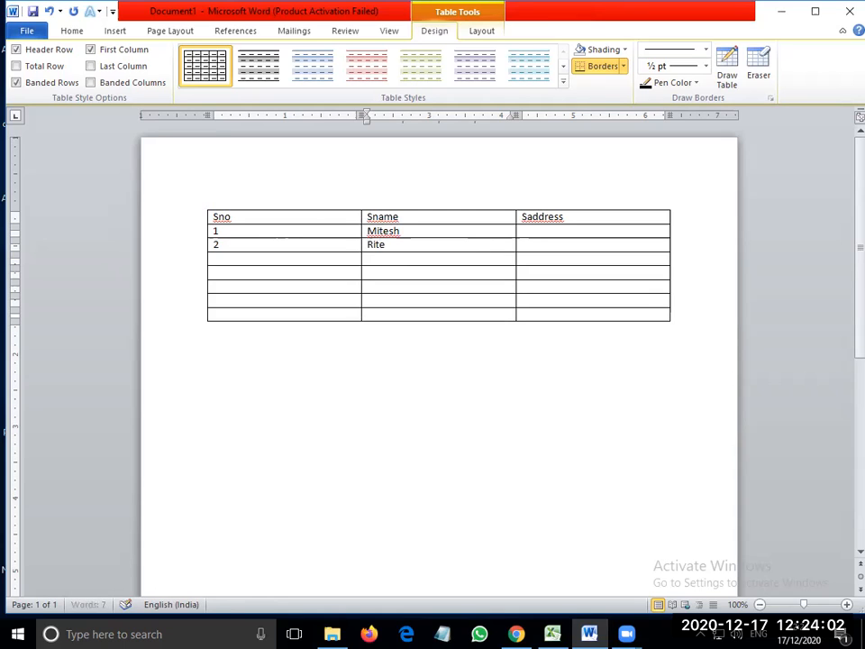
pyautogui.write('sh J')
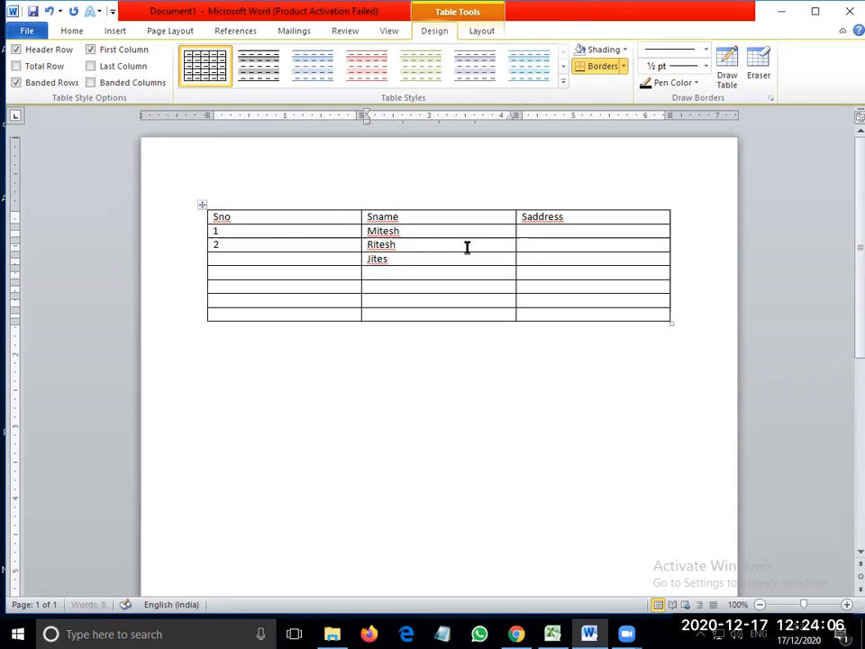
pyautogui.write('ites')
pyautogui.write('h ')
pyautogui.write('Nayan')
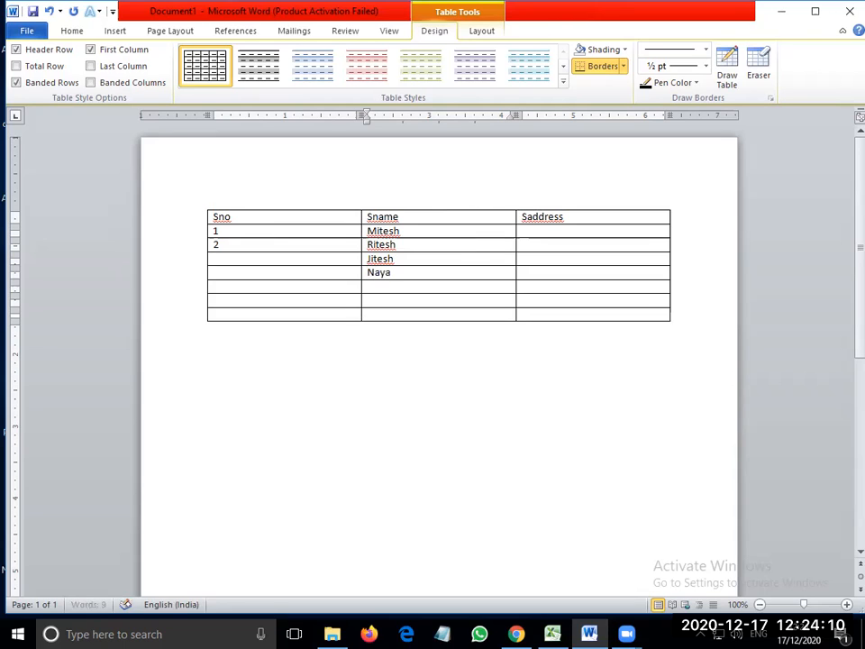
# Step: Change the third column's header from Saddress to SMarks
pyautogui.click(580, 217)
pyautogui.moveTo(579, 217); pyautogui.dragTo(530, 217)
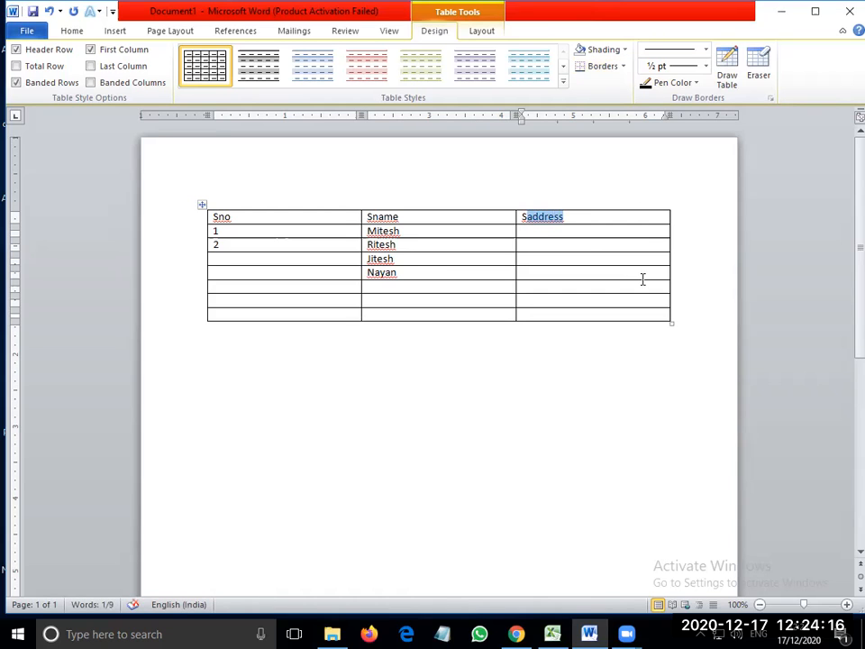
pyautogui.write('Mar')
# Step: Enter the marks 34, 45, 65, 29 and 87 down the SMarks column
pyautogui.press('Down')
pyautogui.write('34')
pyautogui.press('Down')
pyautogui.write('45')
pyautogui.press('Down')
pyautogui.write('65')
pyautogui.press('Down')
pyautogui.write('2')
pyautogui.write('9')
pyautogui.press('Down')
pyautogui.write('87')
# Step: Enter the fifth student's name in the Sname column beside the mark 87
pyautogui.press('Down')
pyautogui.press('Up')
pyautogui.press('Left')
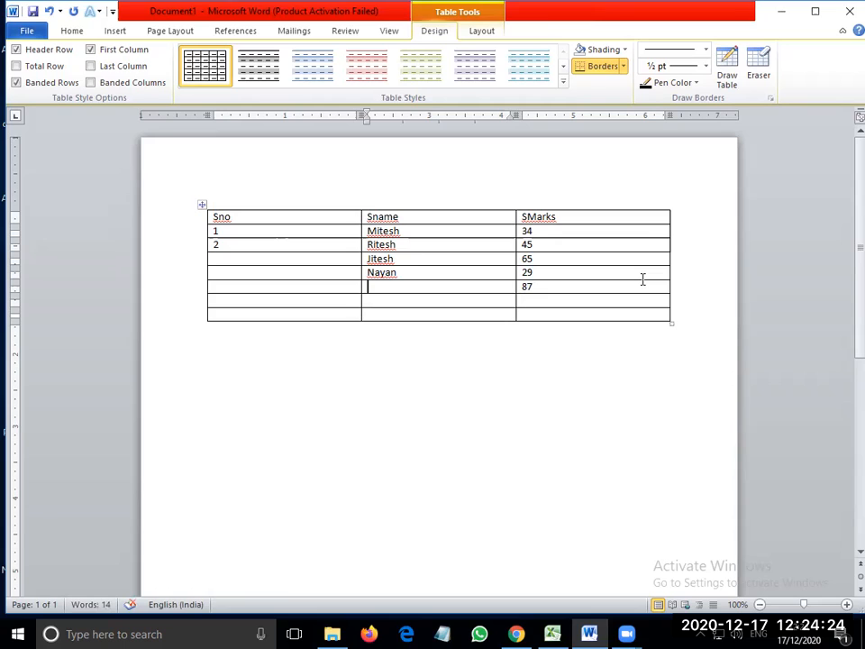
pyautogui.write('nimesh')
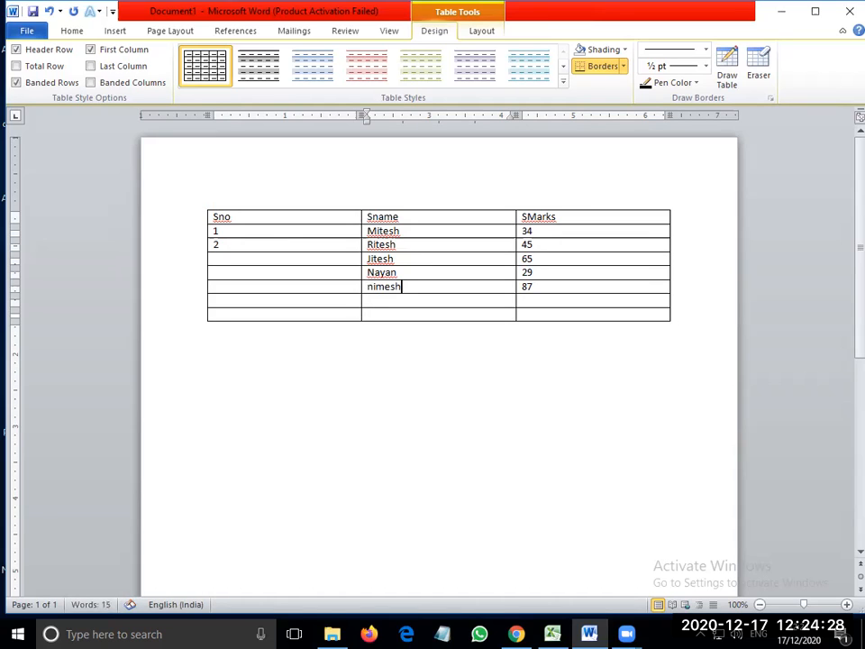
pyautogui.press('Up')
pyautogui.press('Up')
pyautogui.press('Down')
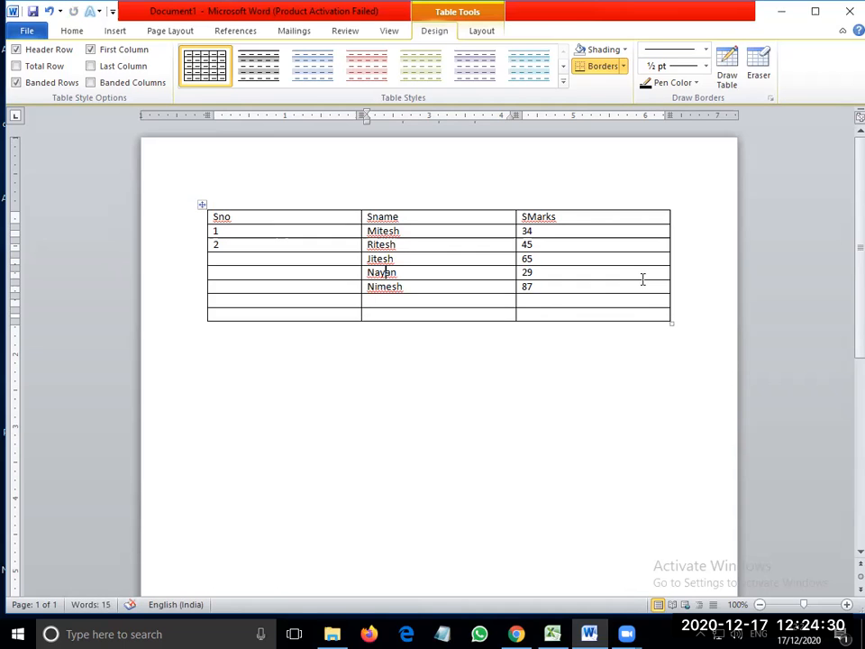
# Step: Continue the Sno column with the serial numbers 3, 4, 5 and 6
pyautogui.click(226, 259)
pyautogui.write('3')
pyautogui.press('Down')
pyautogui.write('4')
pyautogui.press('Down')
pyautogui.write('5')
pyautogui.press('Down')
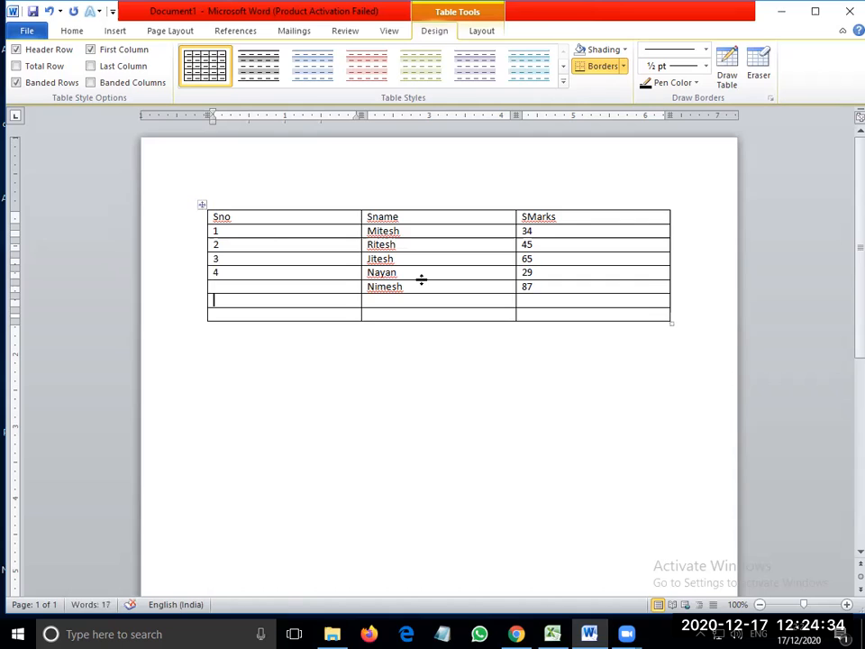
pyautogui.write('6')
pyautogui.click(370, 301)
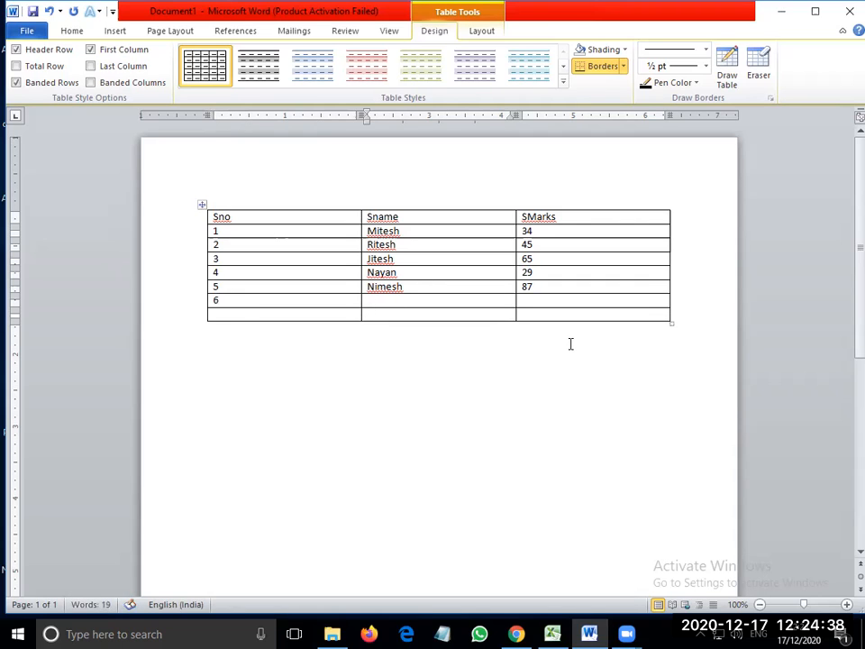
# Step: Enter the sixth student's name in the Sname column and the mark 89 in the SMarks column
pyautogui.write('rajesh')
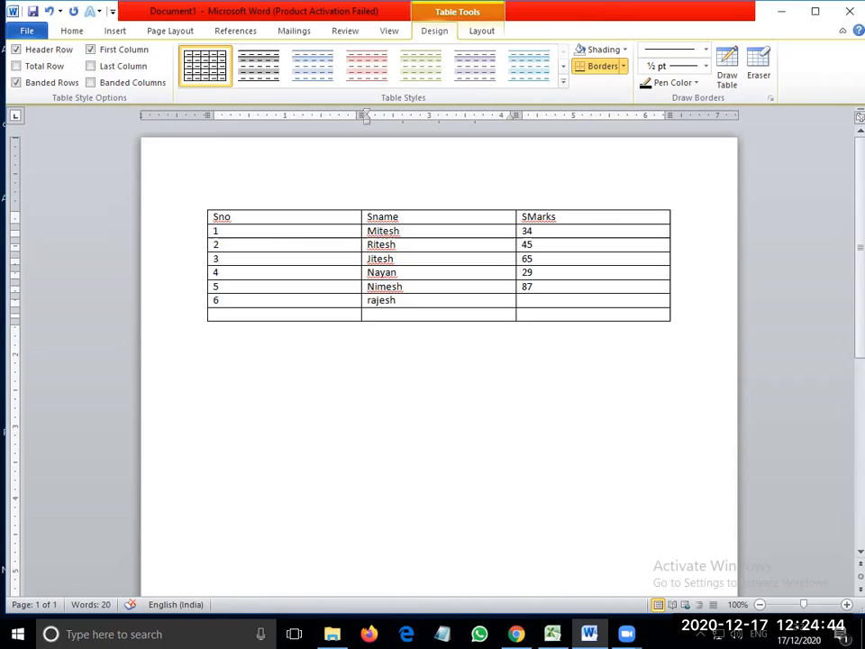
pyautogui.click(525, 300)
pyautogui.write('89')
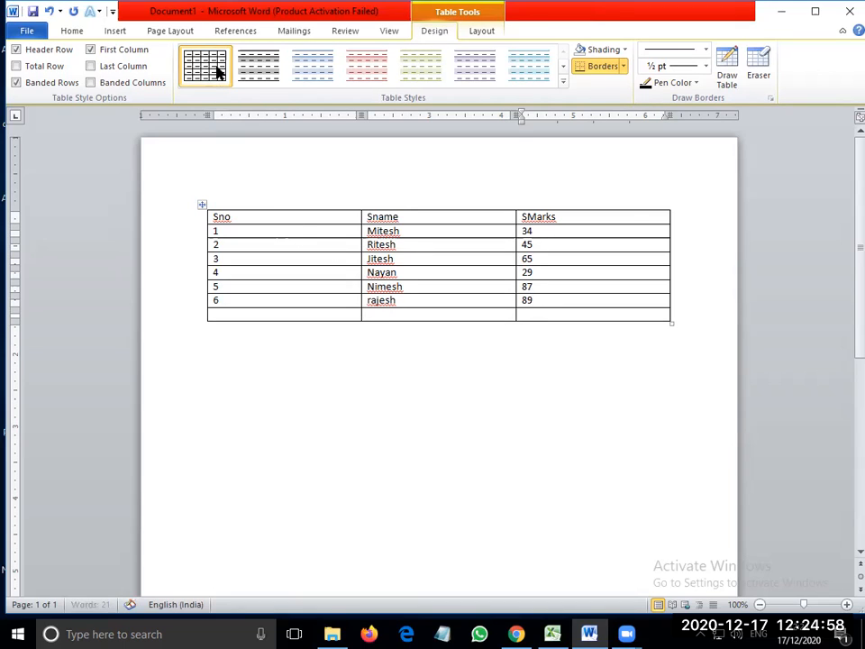
pyautogui.click(284, 366)
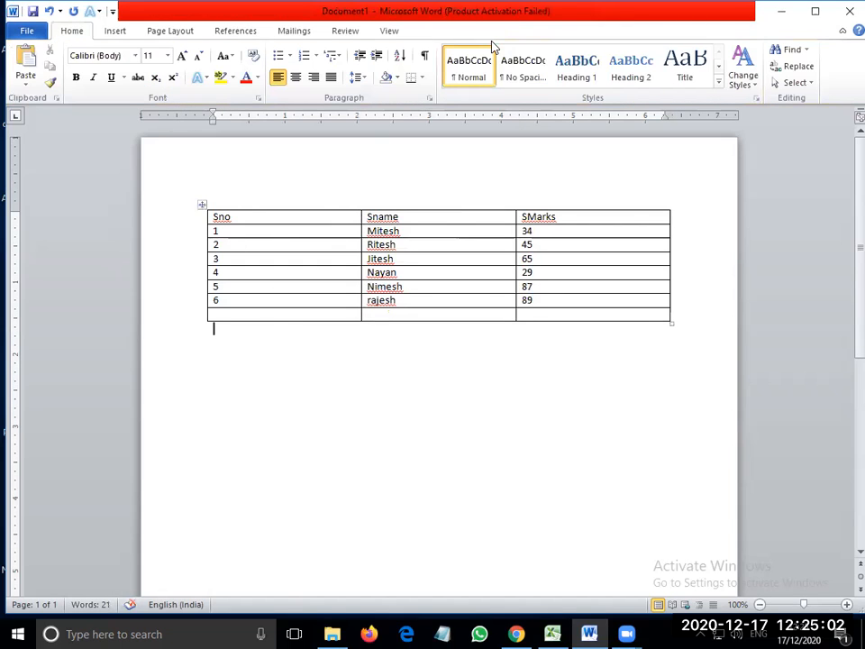
pyautogui.click(285, 314)
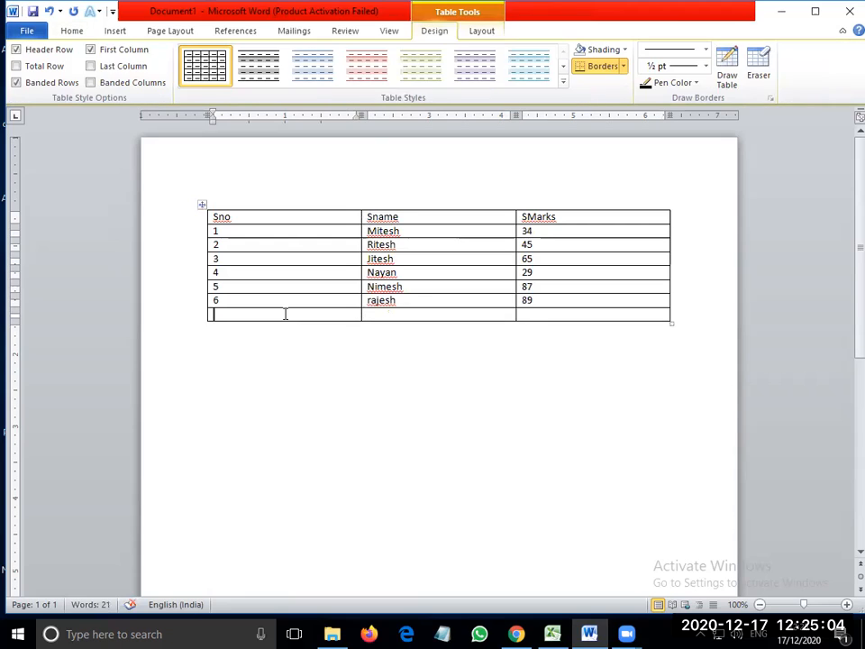
pyautogui.click(482, 31)
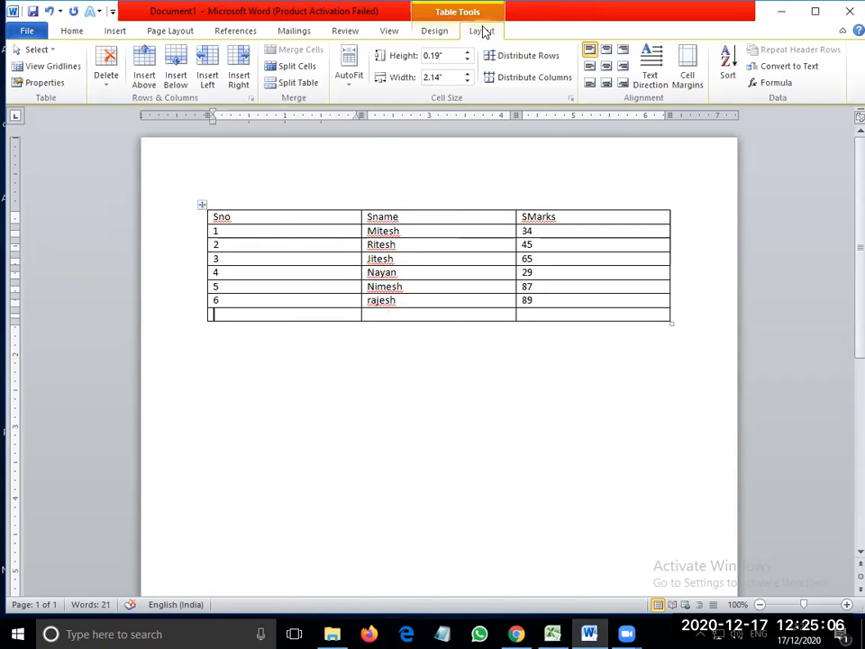
pyautogui.click(437, 32)
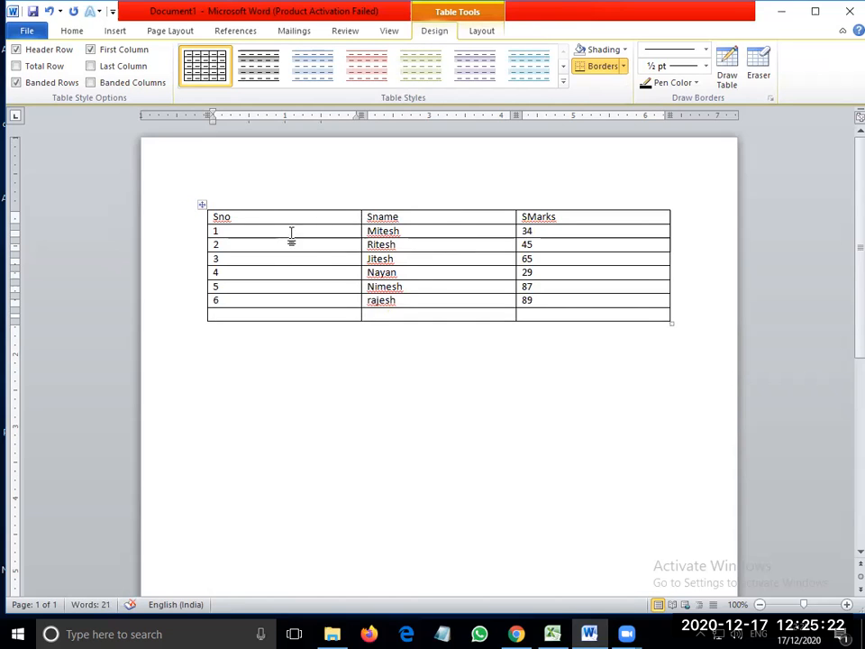
pyautogui.click(456, 236)
pyautogui.click(454, 249)
pyautogui.click(450, 260)
pyautogui.click(445, 285)
pyautogui.click(439, 300)
# Step: Narrow the Sno, Sname and SMarks columns so the table ends at about 3.1 inches on the ruler
pyautogui.click(299, 231)
pyautogui.moveTo(359, 116); pyautogui.dragTo(271, 116)
pyautogui.moveTo(425, 116); pyautogui.dragTo(339, 116)
pyautogui.moveTo(493, 268); pyautogui.dragTo(439, 268)
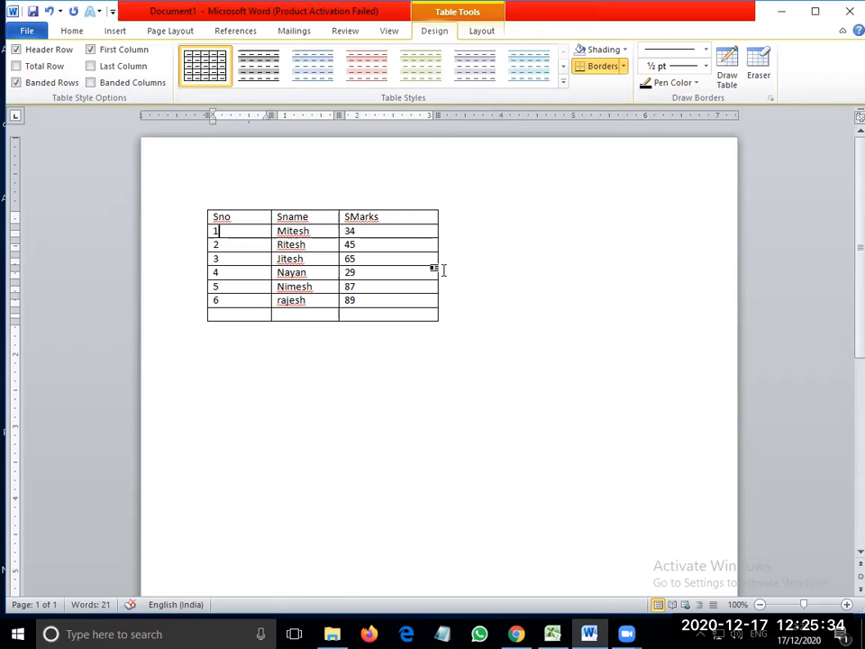
# Step: Try the grey, blue, red, purple and aqua banded table styles and restore the plain grid style
pyautogui.click(257, 82)
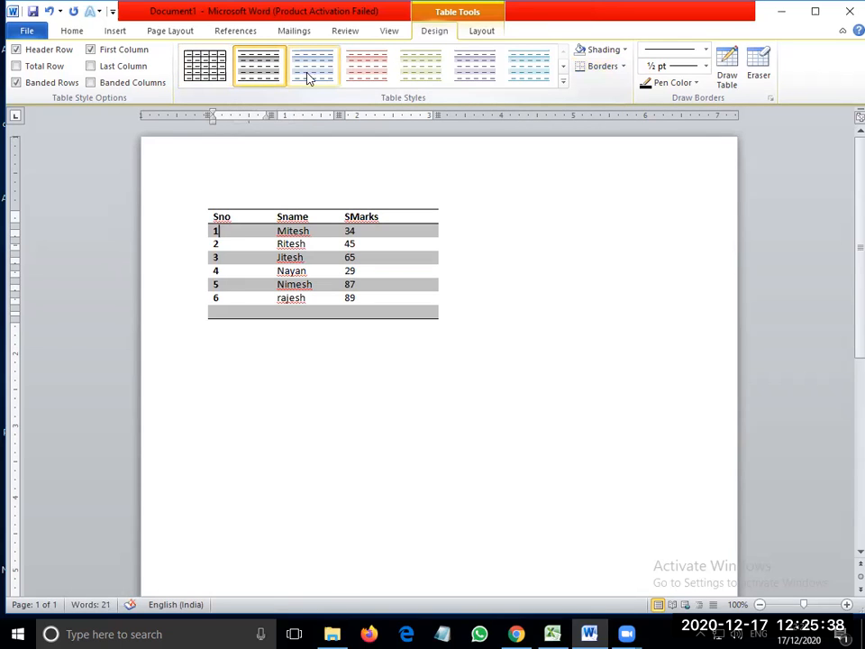
pyautogui.click(313, 78)
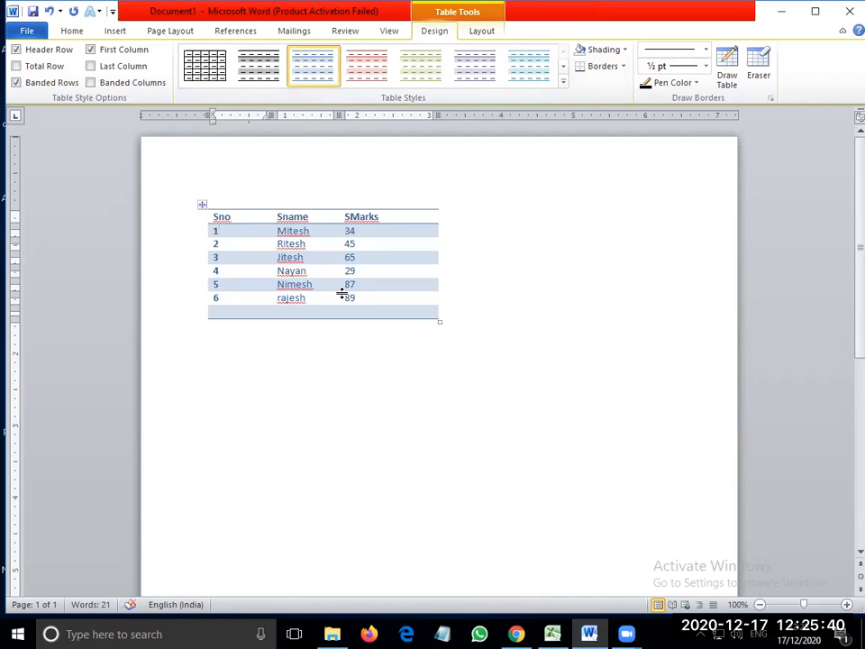
pyautogui.click(202, 206)
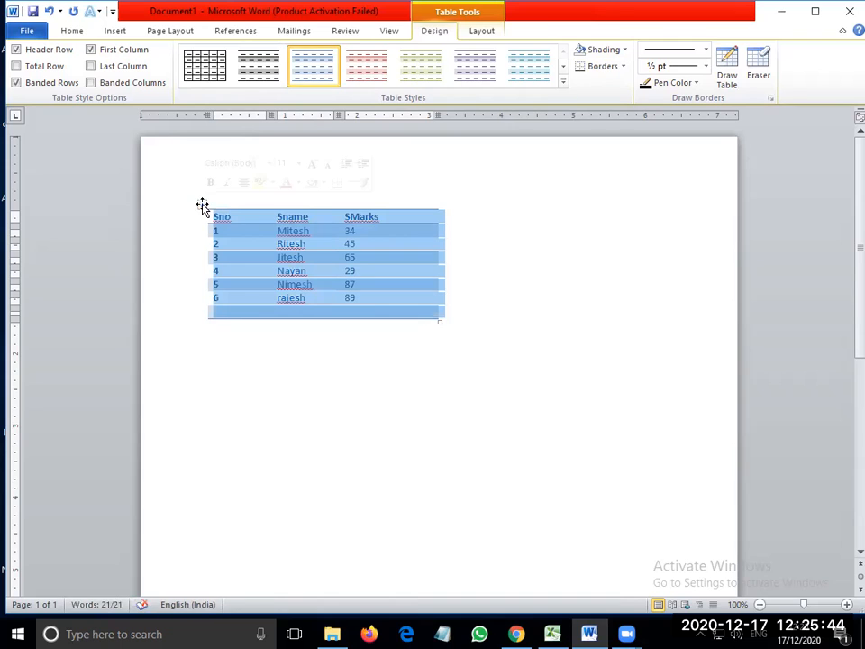
pyautogui.click(372, 68)
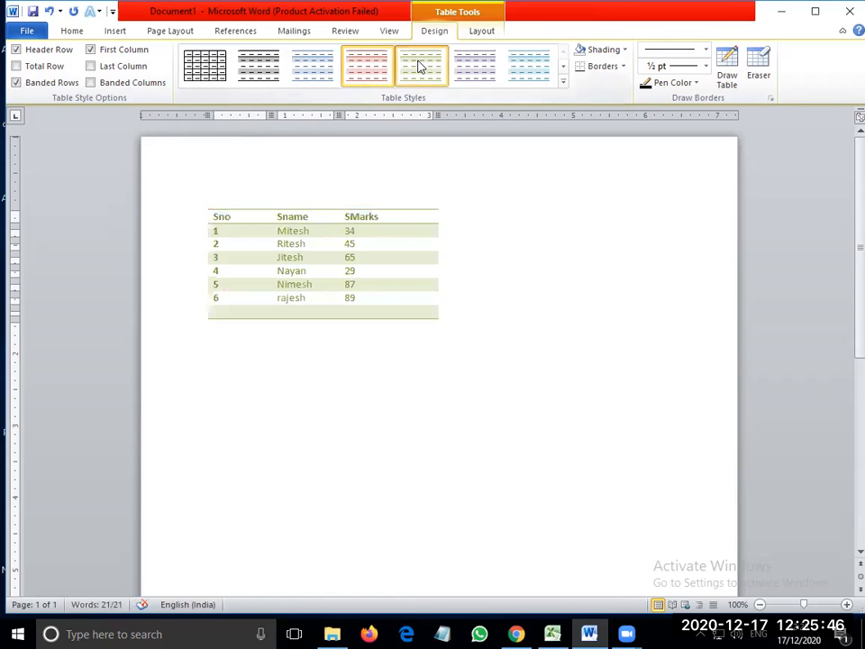
pyautogui.click(459, 70)
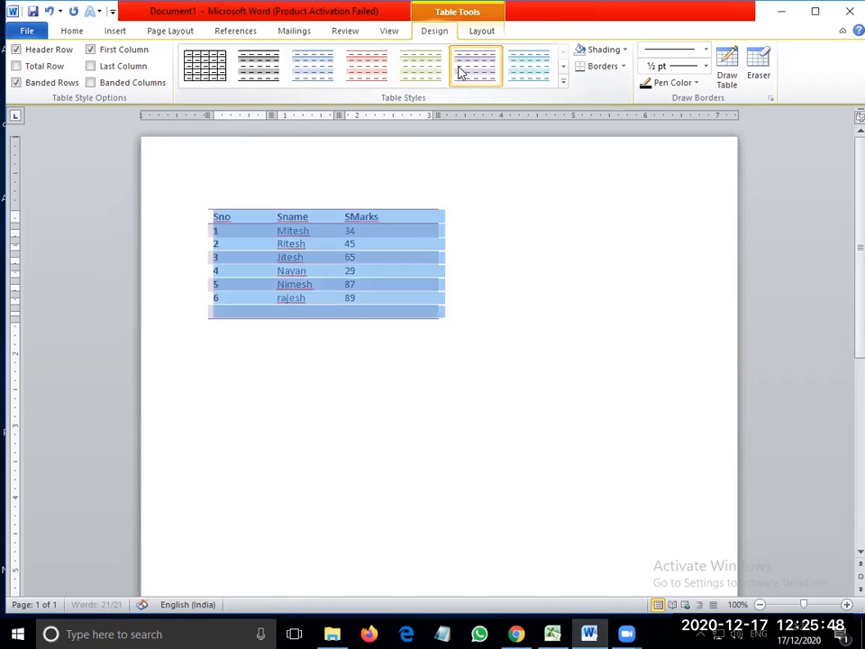
pyautogui.click(554, 63)
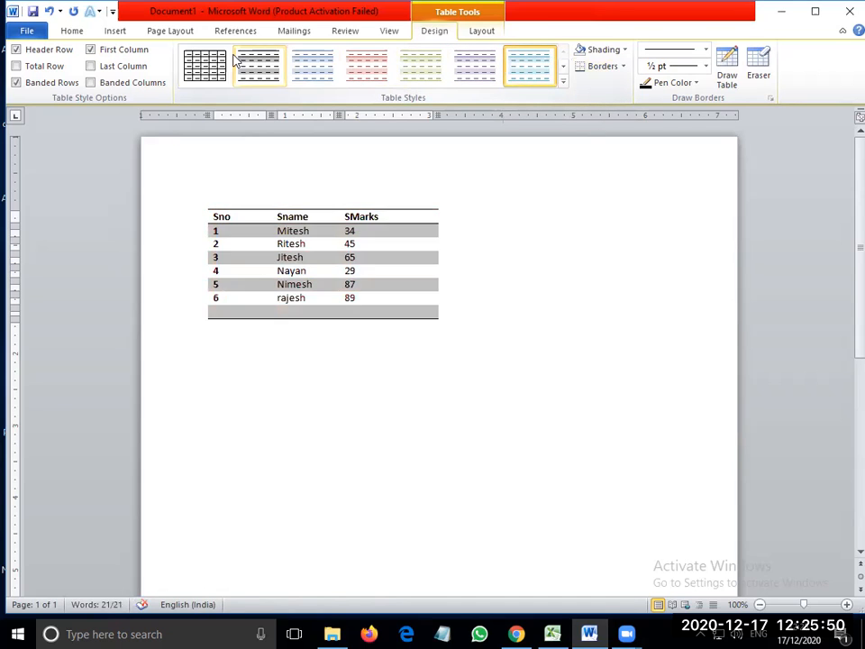
pyautogui.click(207, 65)
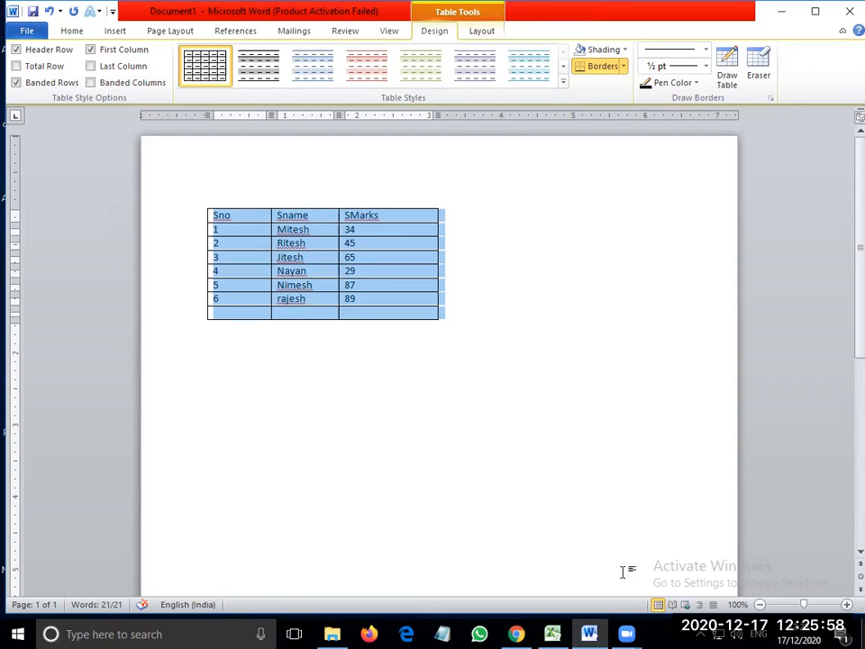
pyautogui.click(269, 273)
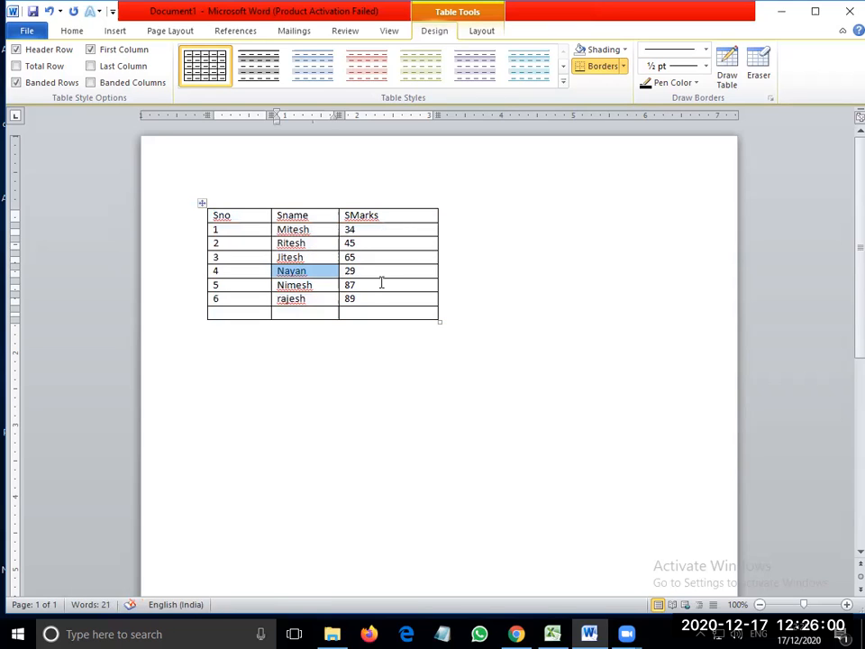
pyautogui.moveTo(222, 217); pyautogui.dragTo(378, 217)
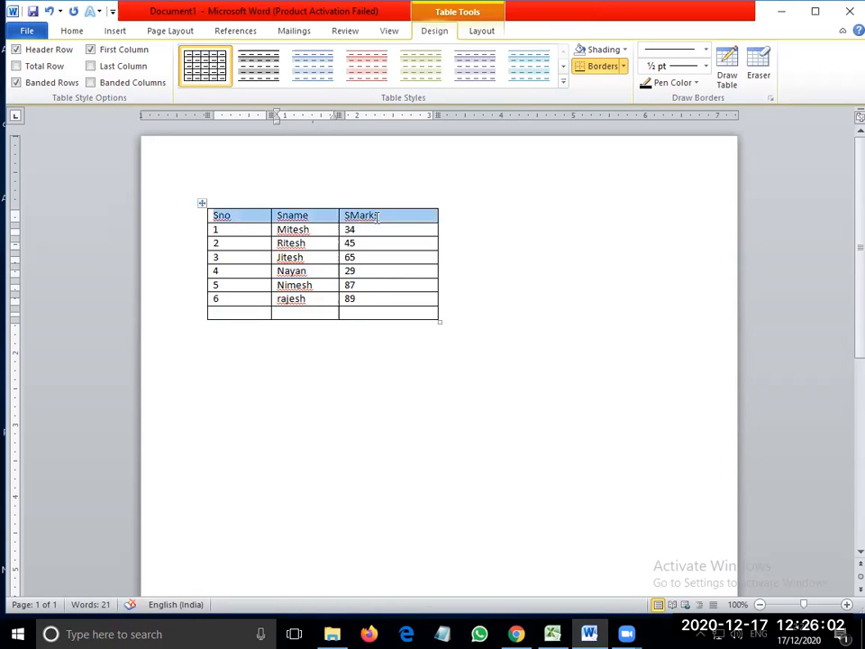
pyautogui.click(384, 271)
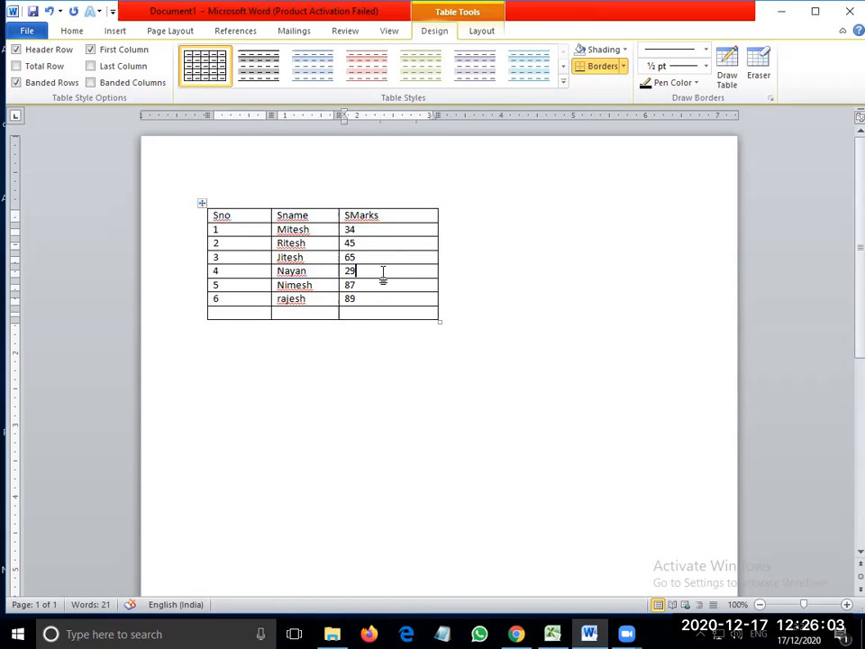
# Step: Try the built-in red Light List style on the table and replace it with the orange banded grid style
pyautogui.click(563, 82)
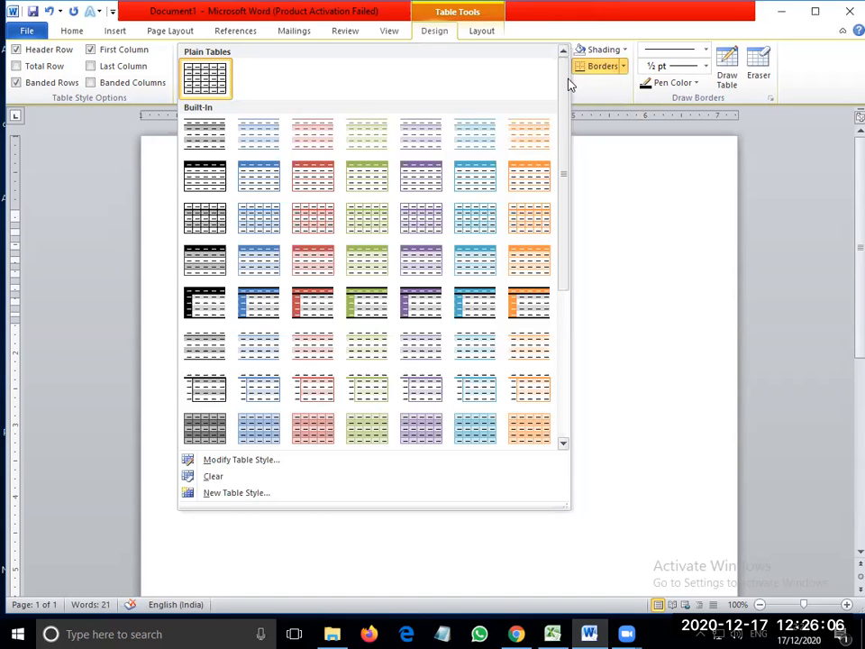
pyautogui.click(319, 174)
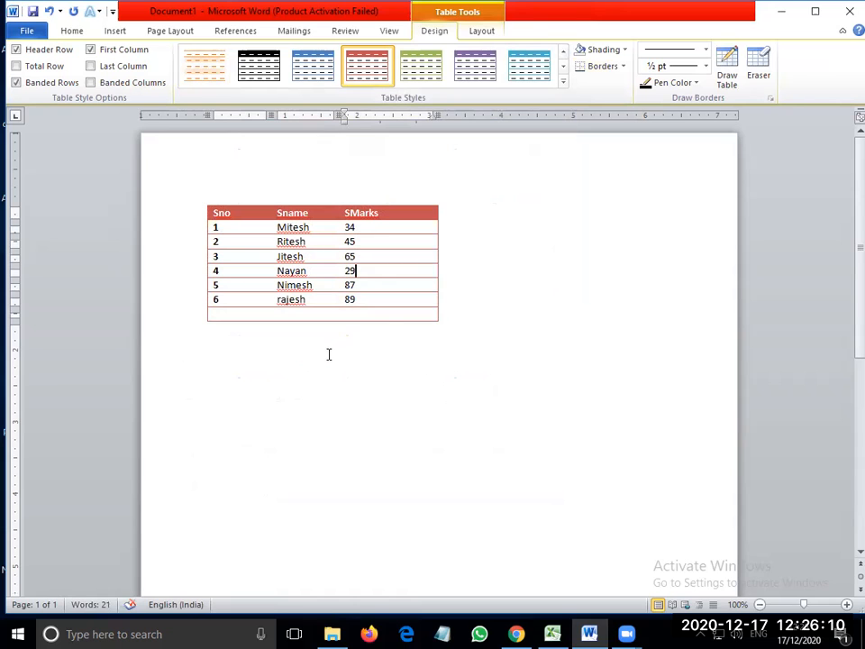
pyautogui.click(561, 85)
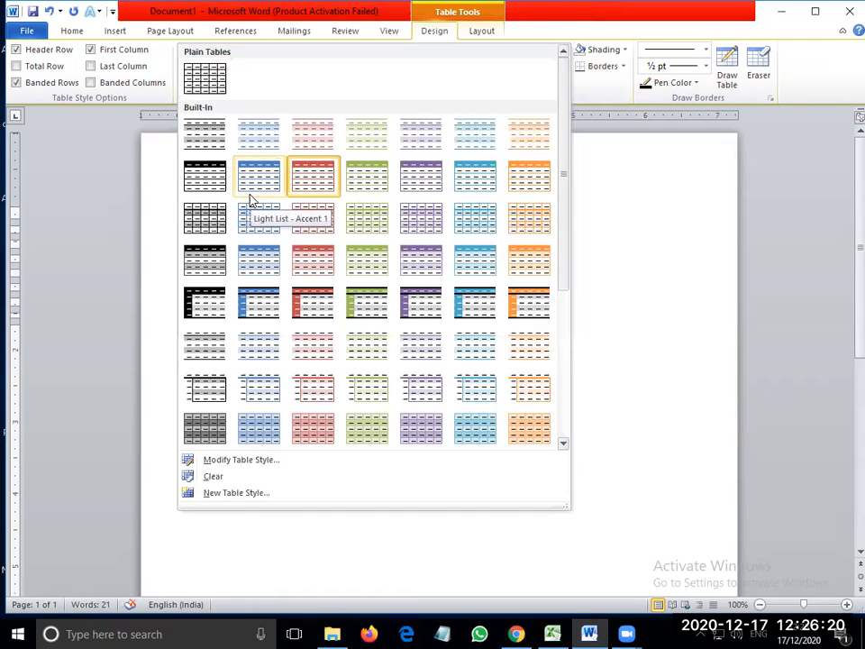
pyautogui.click(527, 237)
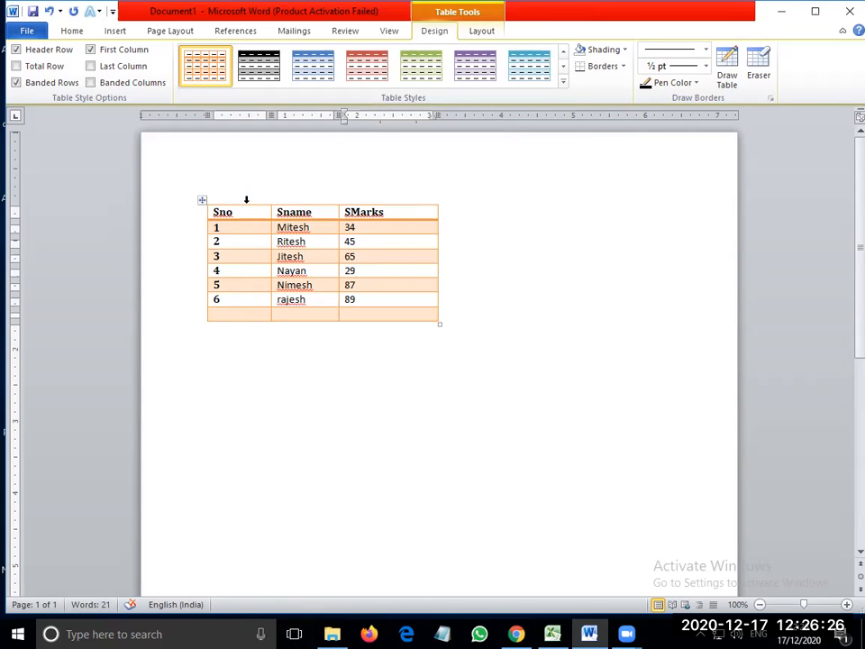
pyautogui.moveTo(252, 212); pyautogui.dragTo(384, 210)
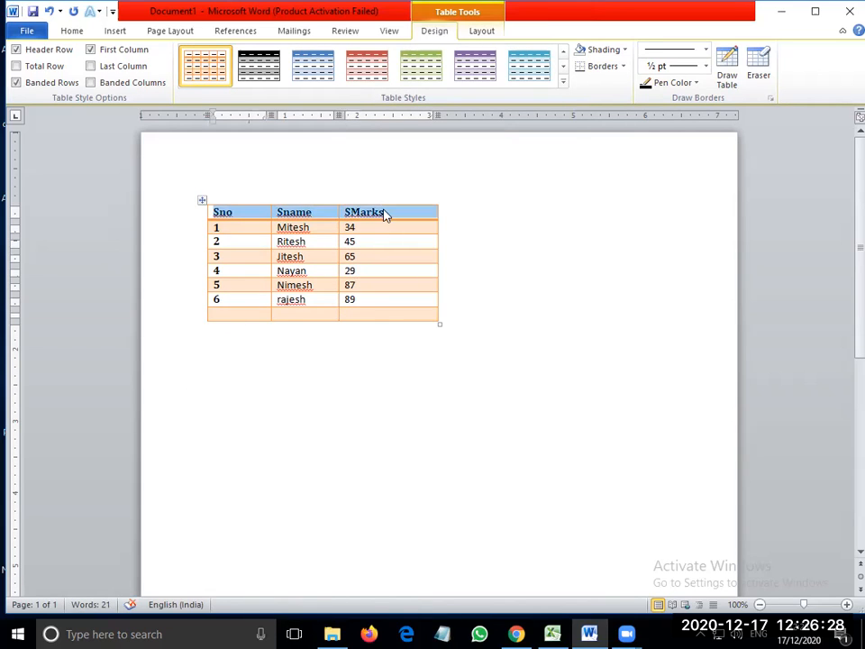
pyautogui.click(257, 231)
pyautogui.click(255, 242)
pyautogui.click(249, 257)
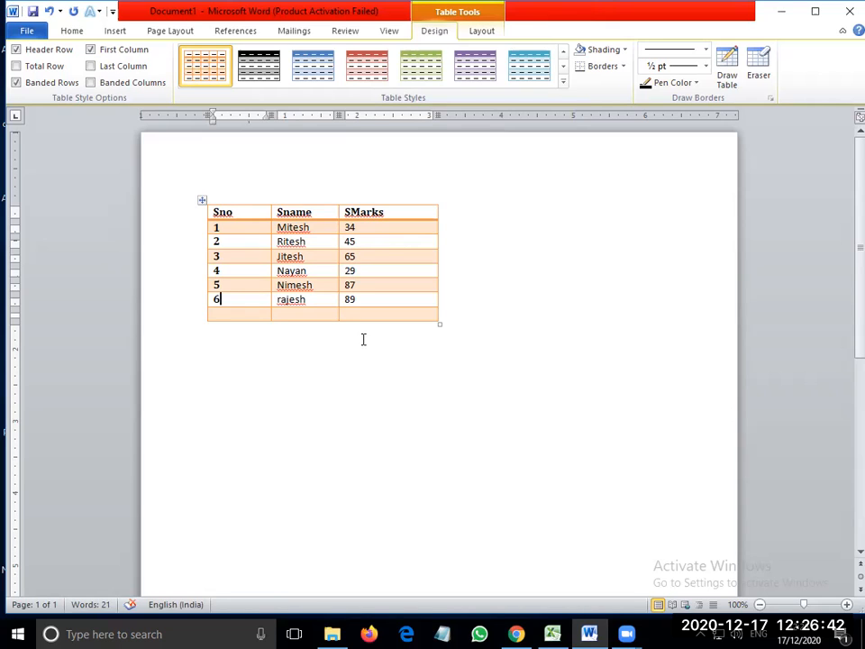
# Step: Insert a row below the sixth student's row
pyautogui.click(371, 300)
pyautogui.rightClick(370, 299)
pyautogui.moveTo(417, 344)
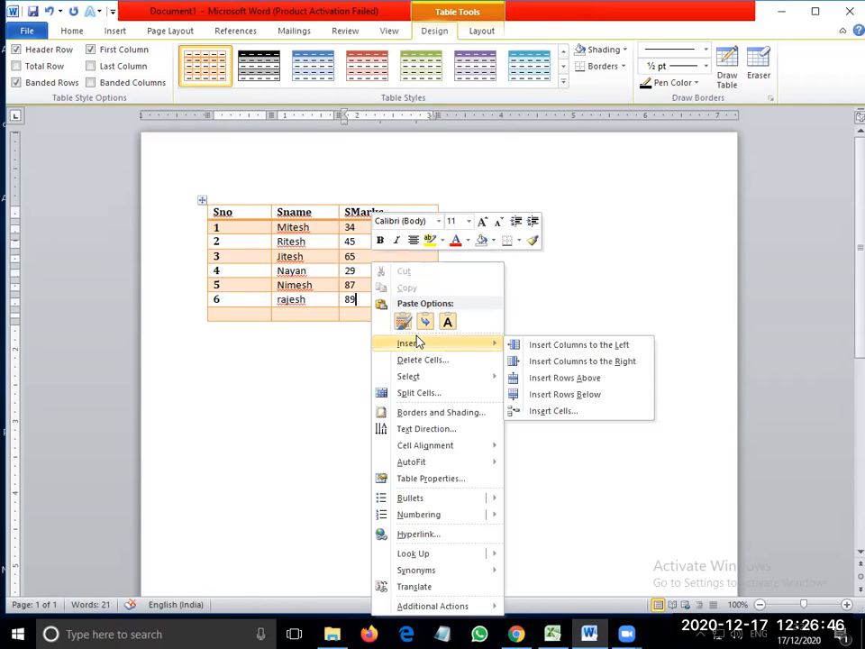
pyautogui.click(582, 403)
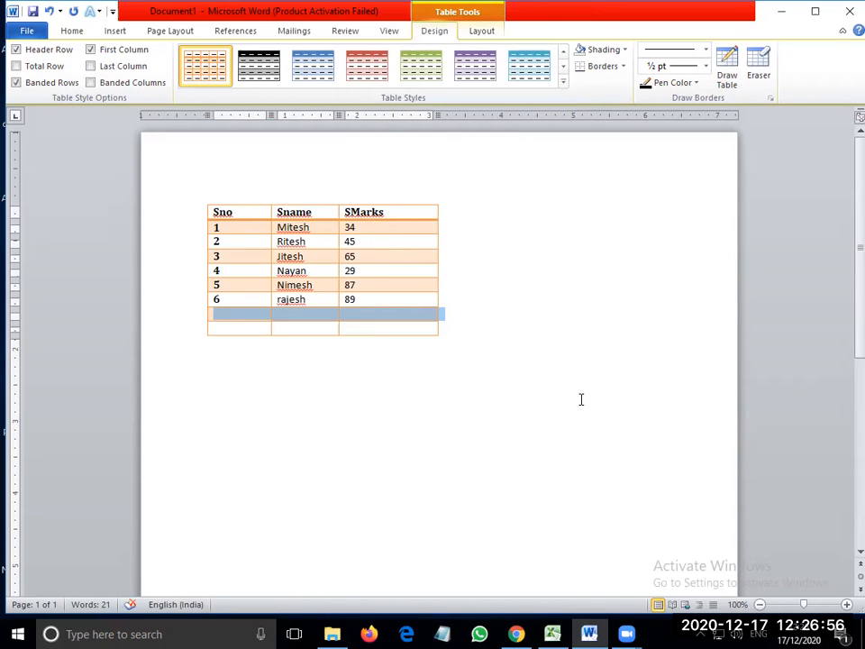
# Step: Insert another empty row above the selected blank row
pyautogui.rightClick(360, 313)
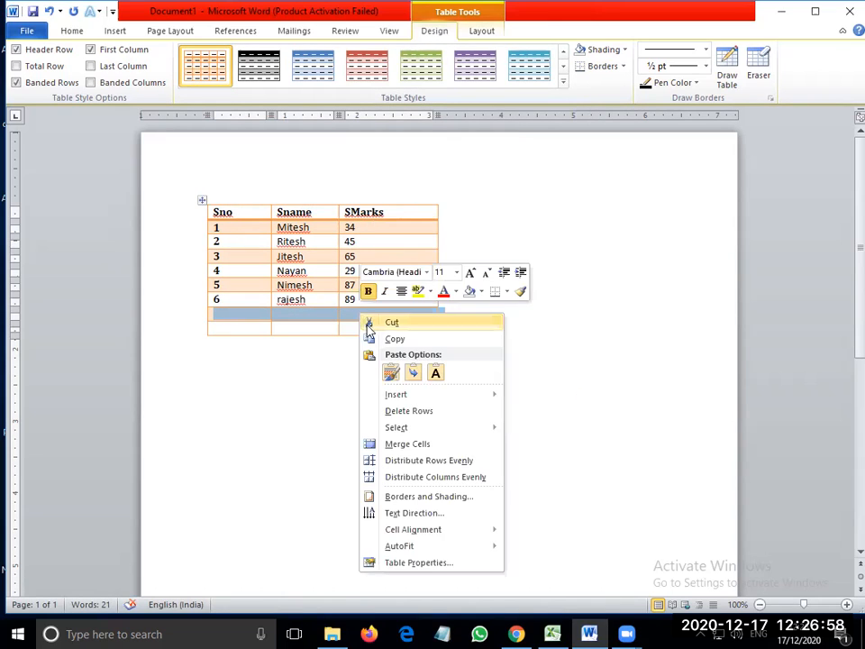
pyautogui.moveTo(410, 396)
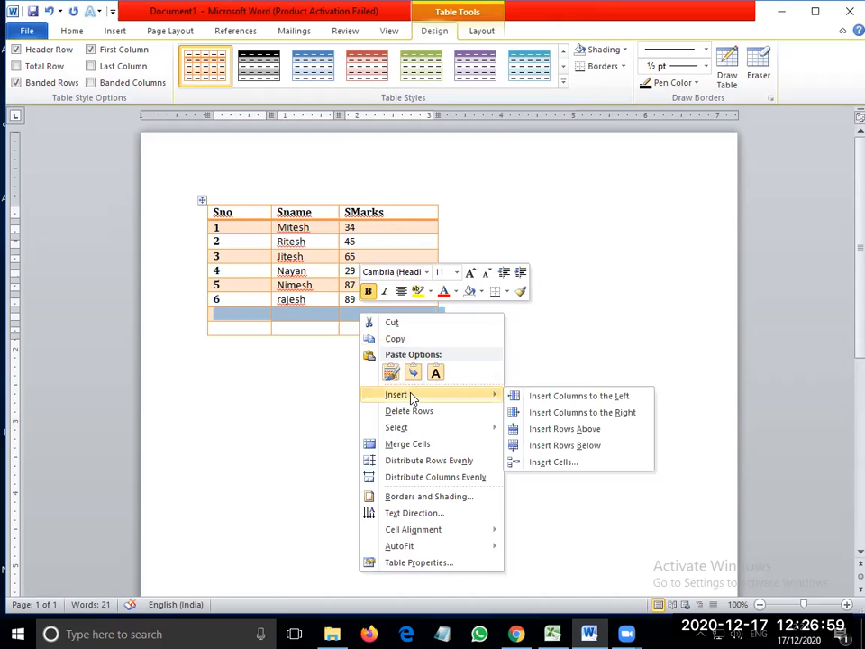
pyautogui.click(583, 432)
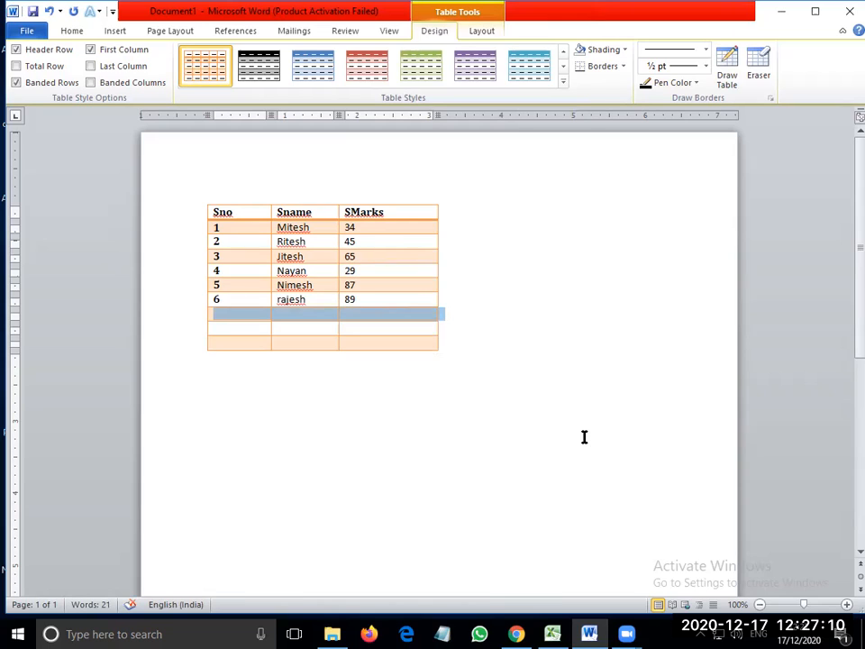
# Step: Insert a column to the right of the Sname column and undo the insertion
pyautogui.click(305, 314)
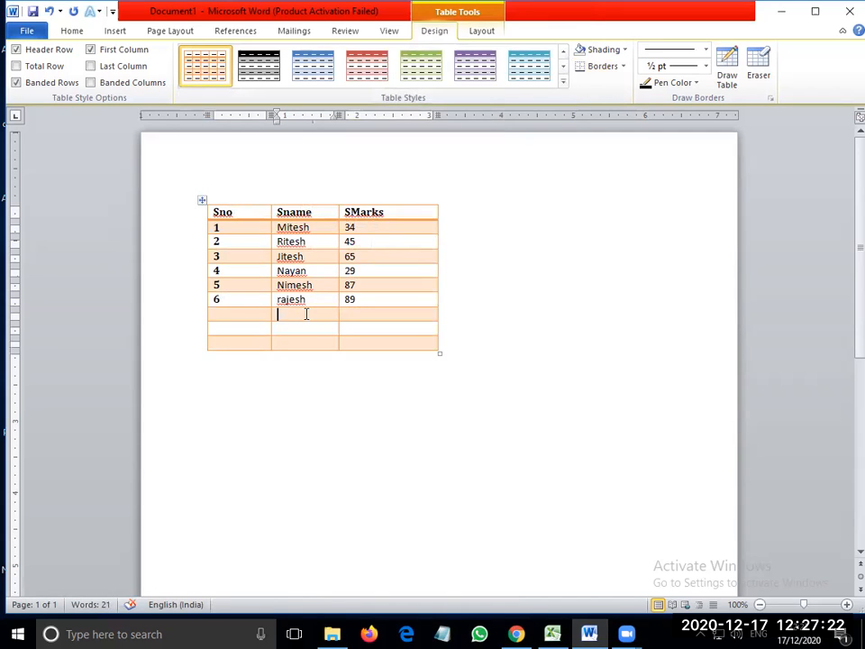
pyautogui.rightClick(306, 313)
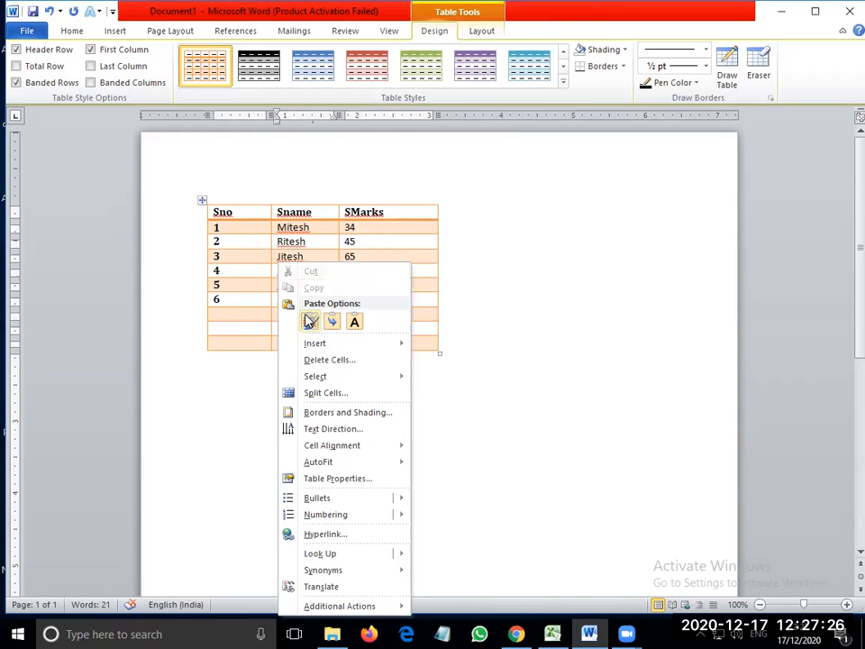
pyautogui.press('Right')
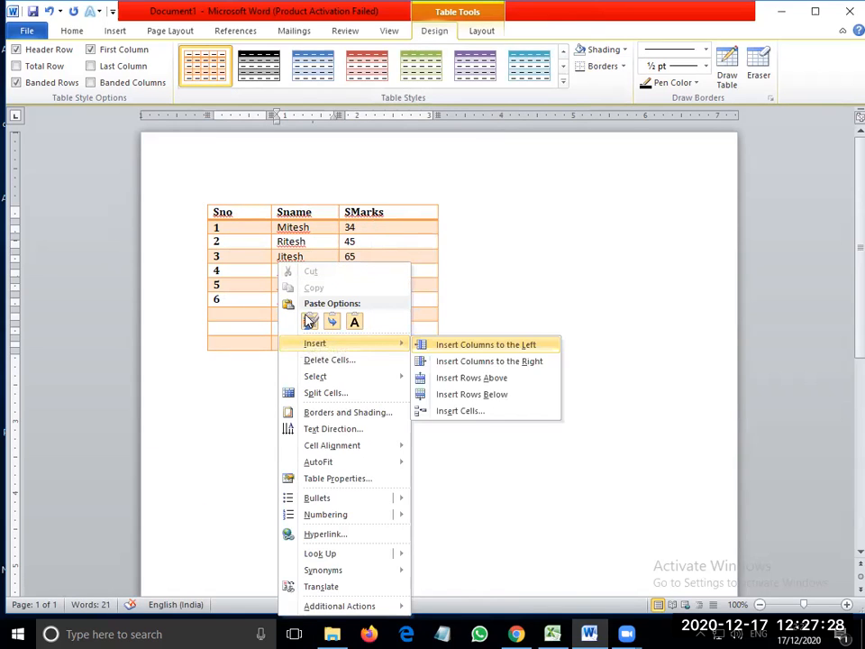
pyautogui.press('Down')
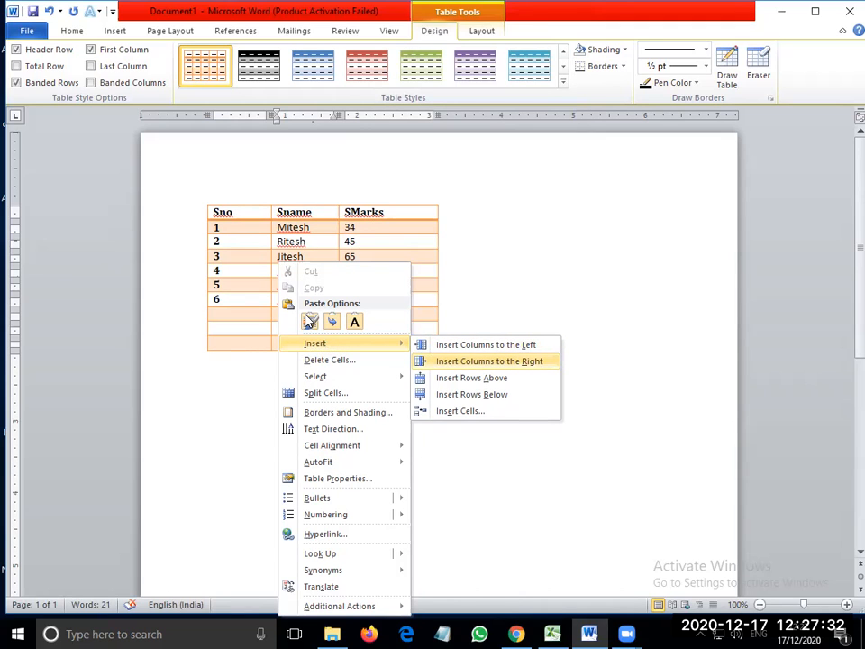
pyautogui.press('Return')
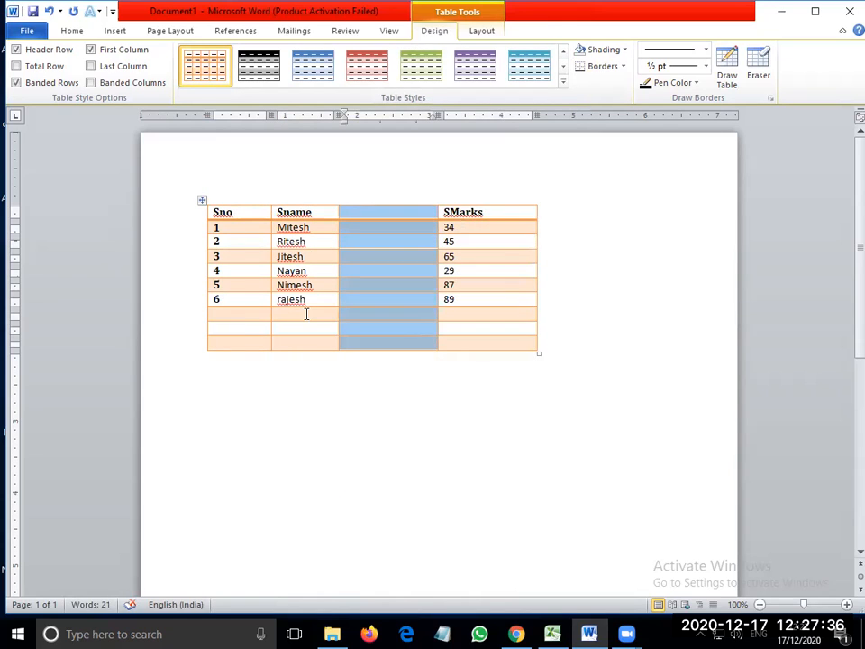
pyautogui.hotkey('ctrl', 'z')
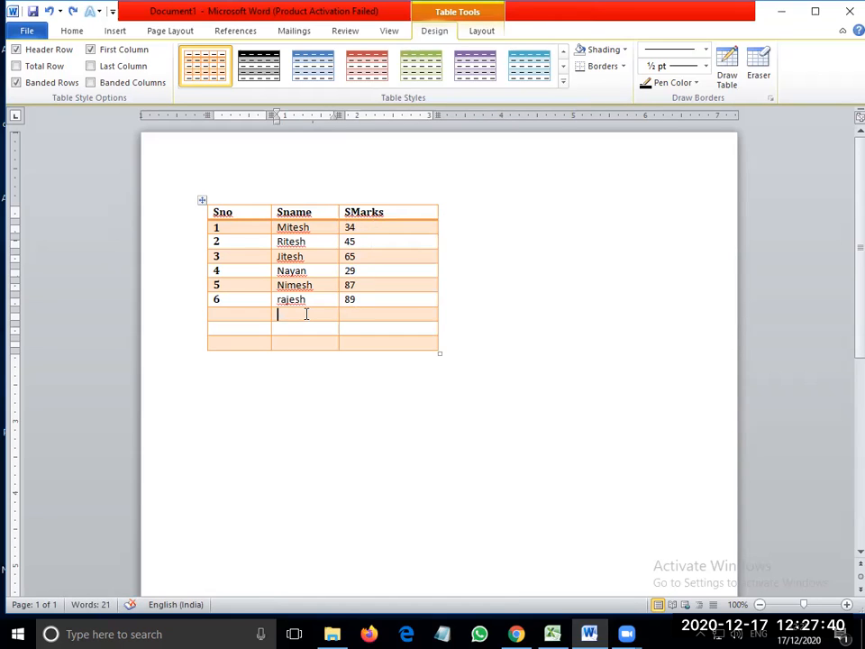
pyautogui.rightClick(306, 314)
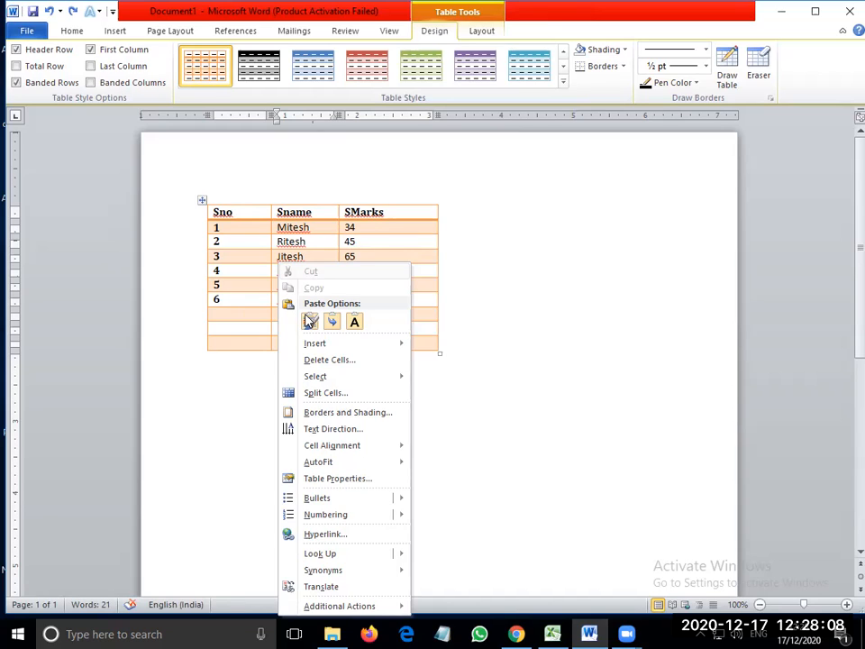
pyautogui.click(233, 304)
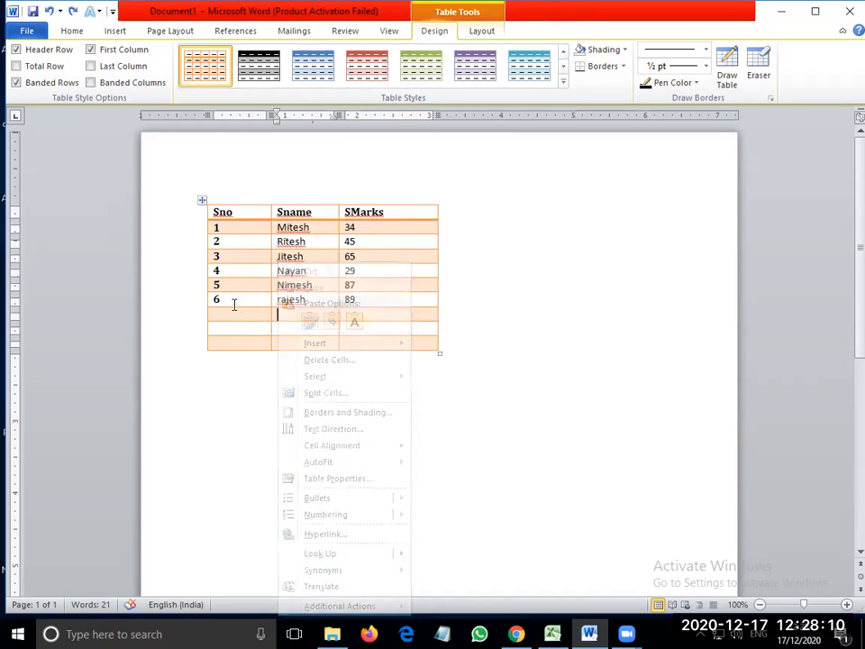
# Step: Modify the table's Light Grid - Accent 6 style to use the Mangal (Body CS) font at size 14
pyautogui.click(564, 81)
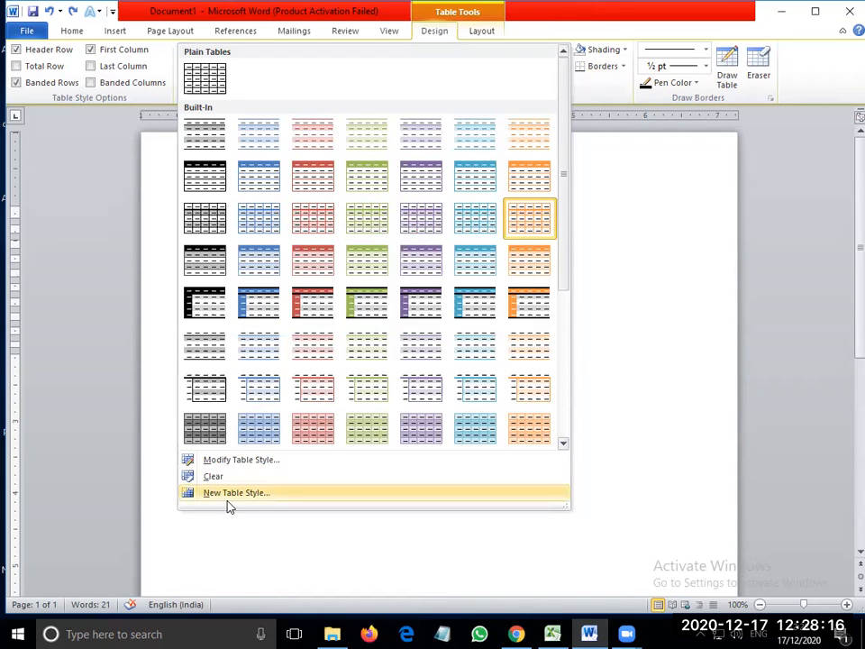
pyautogui.click(240, 459)
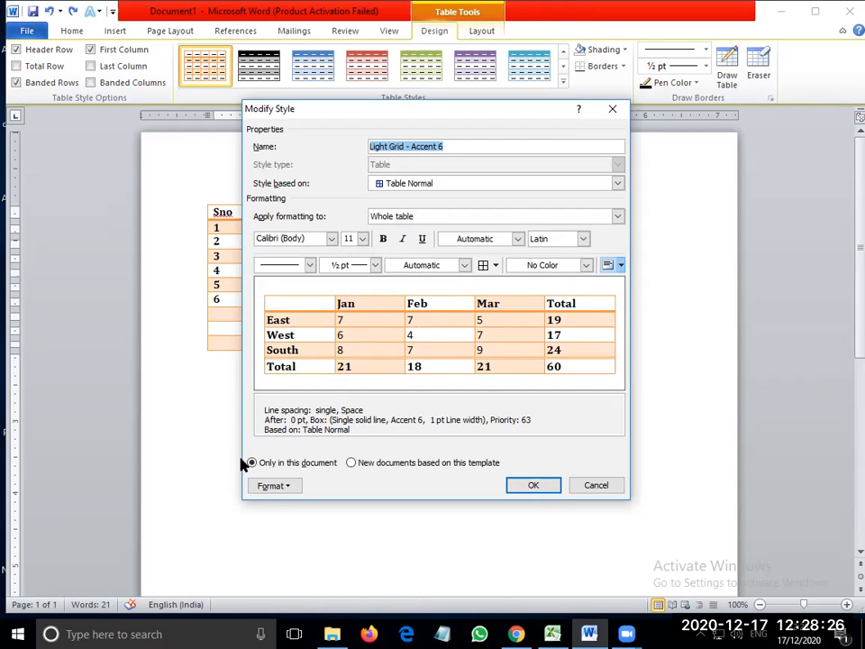
pyautogui.click(362, 239)
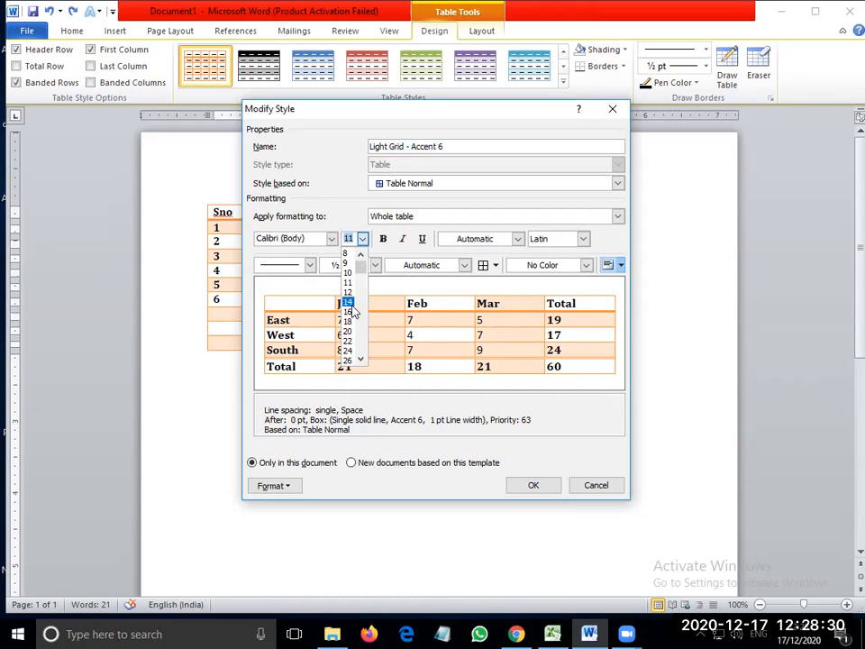
pyautogui.click(352, 309)
pyautogui.click(332, 239)
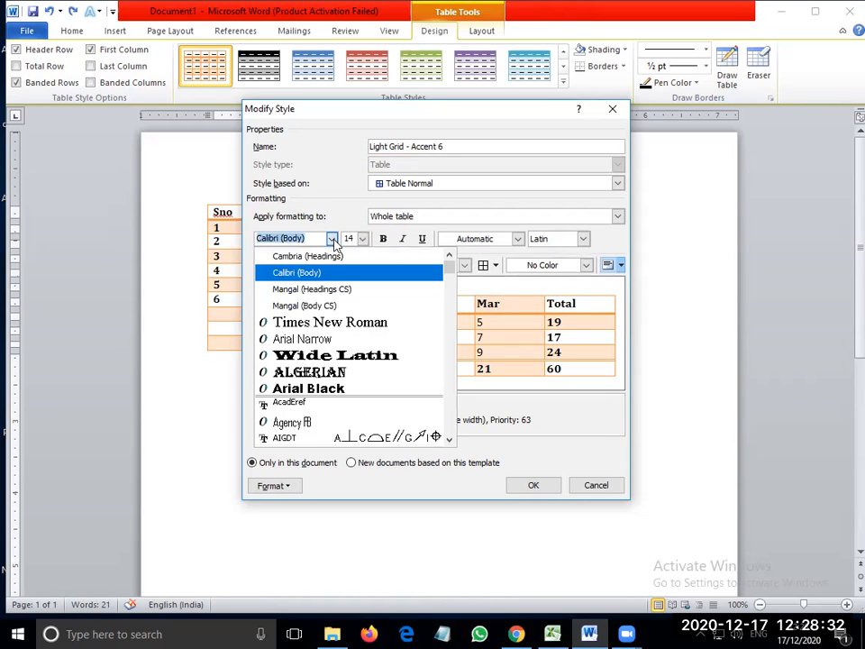
pyautogui.click(332, 307)
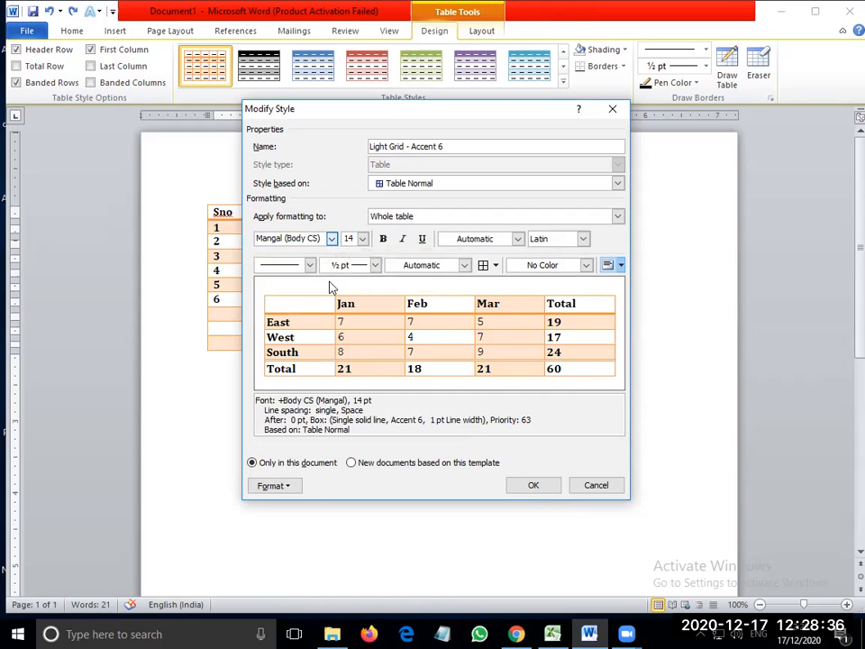
# Step: Set the style's border line weight to 1 pt and apply the modified style to the table
pyautogui.click(343, 264)
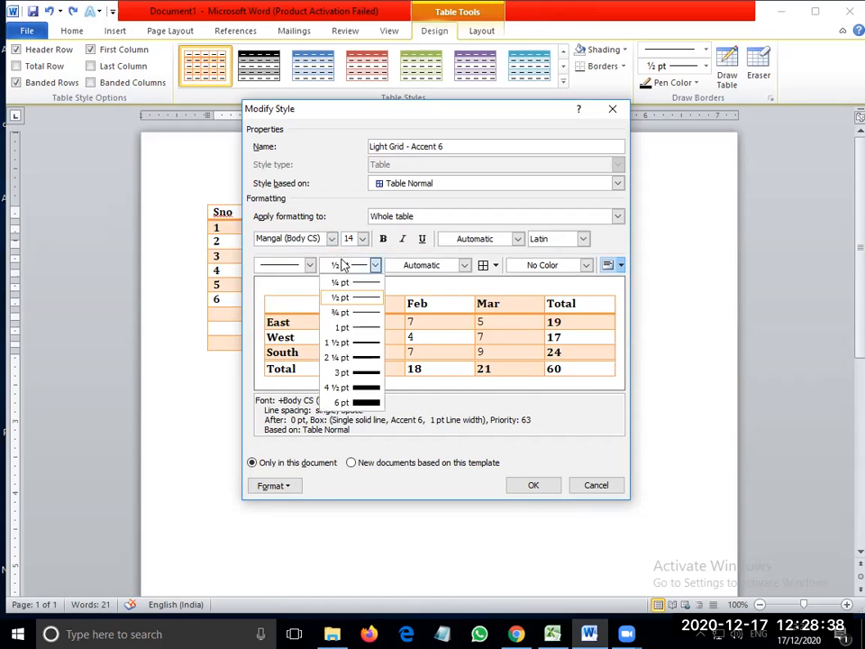
pyautogui.click(350, 328)
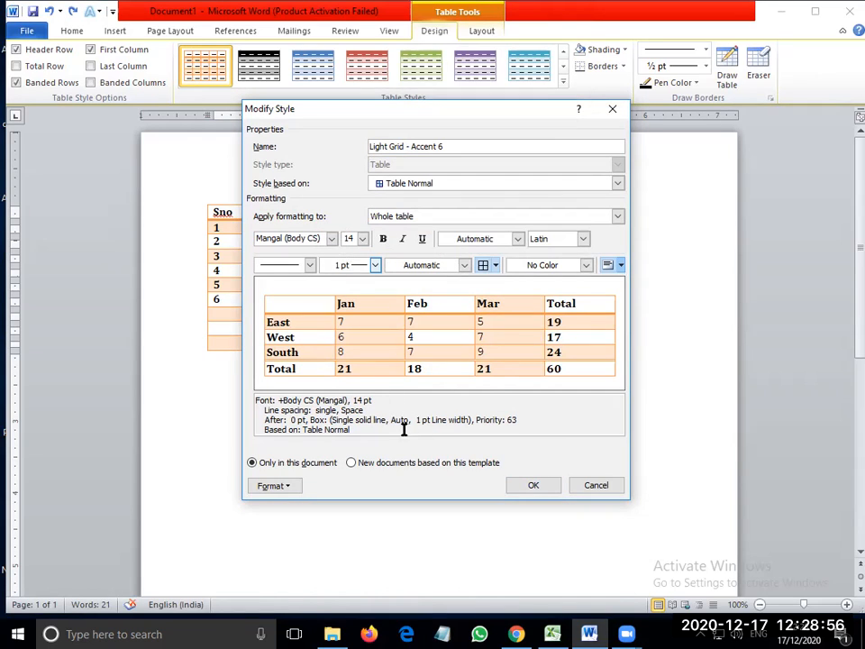
pyautogui.click(534, 485)
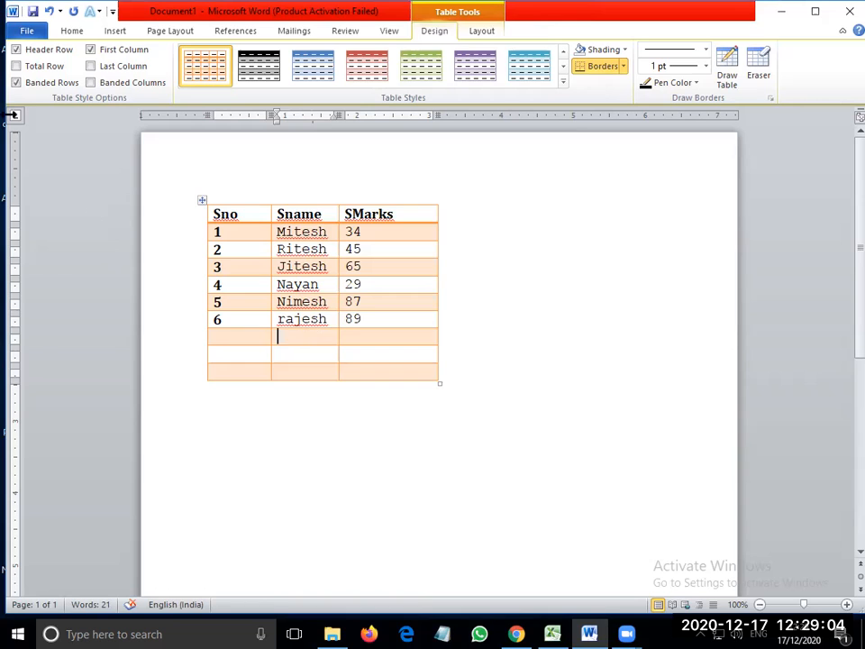
# Step: Enable the Total Row and Last Column style options, and switch Header Row off and back on
pyautogui.click(16, 67)
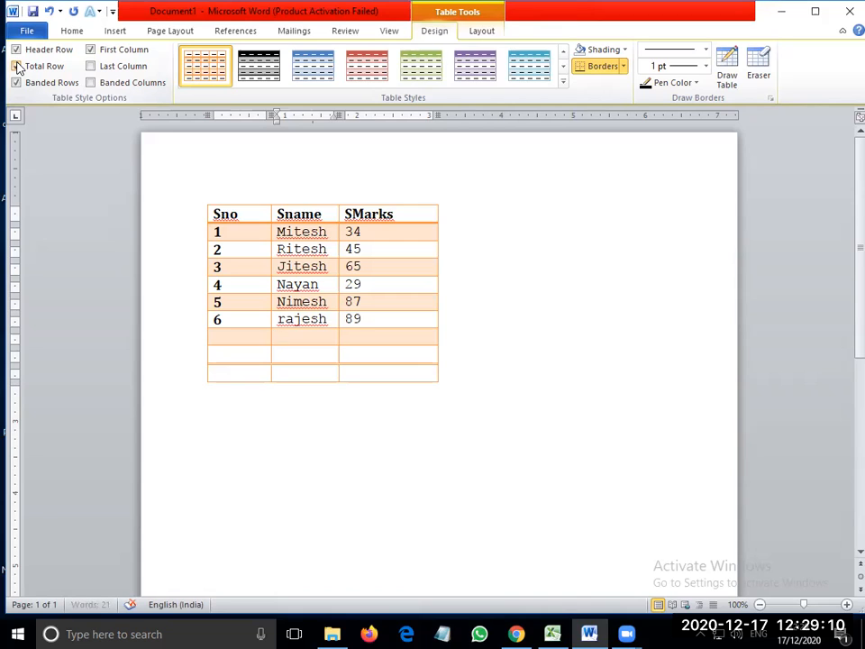
pyautogui.click(91, 67)
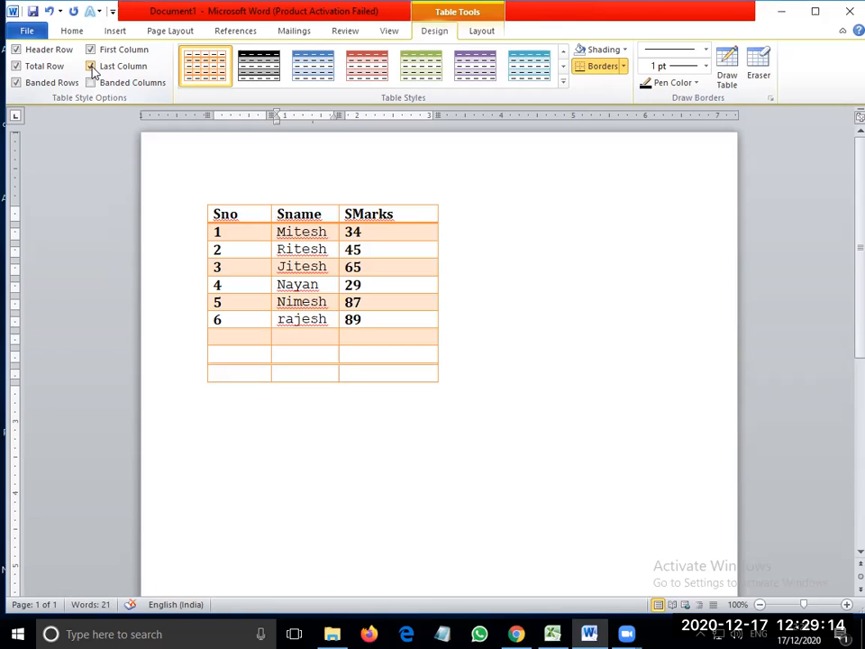
pyautogui.click(17, 50)
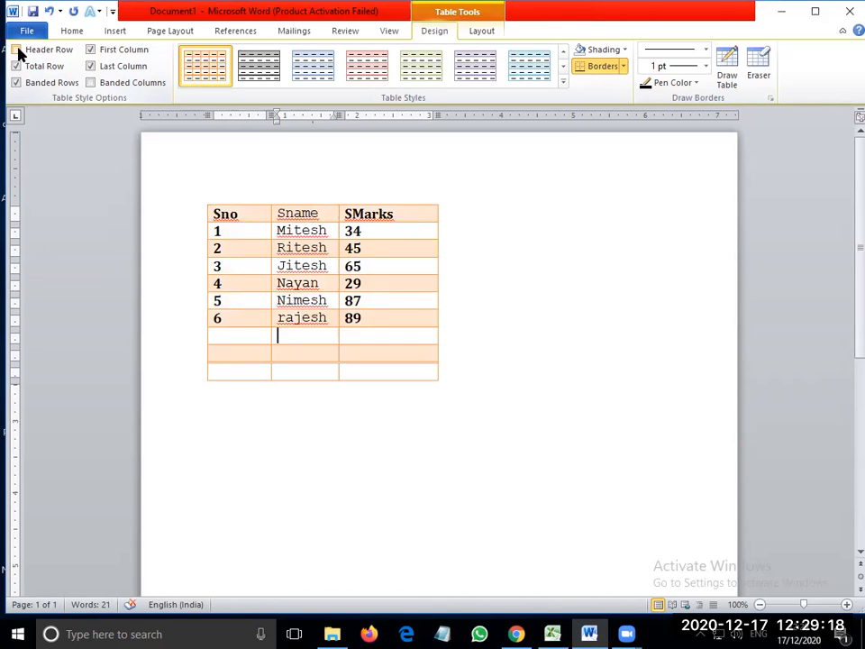
pyautogui.click(17, 50)
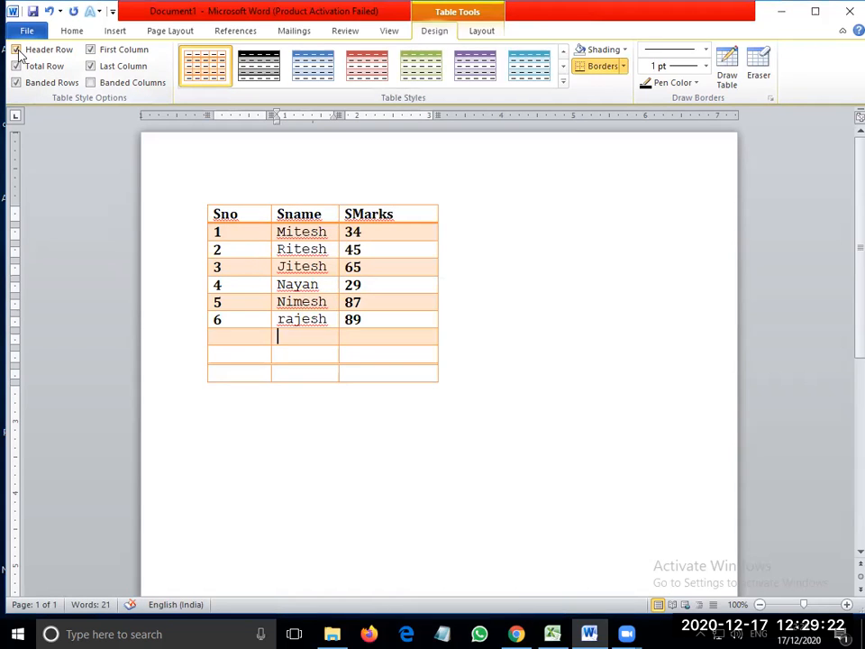
# Step: Replace the orange banded style with the plain black table grid style
pyautogui.click(382, 291)
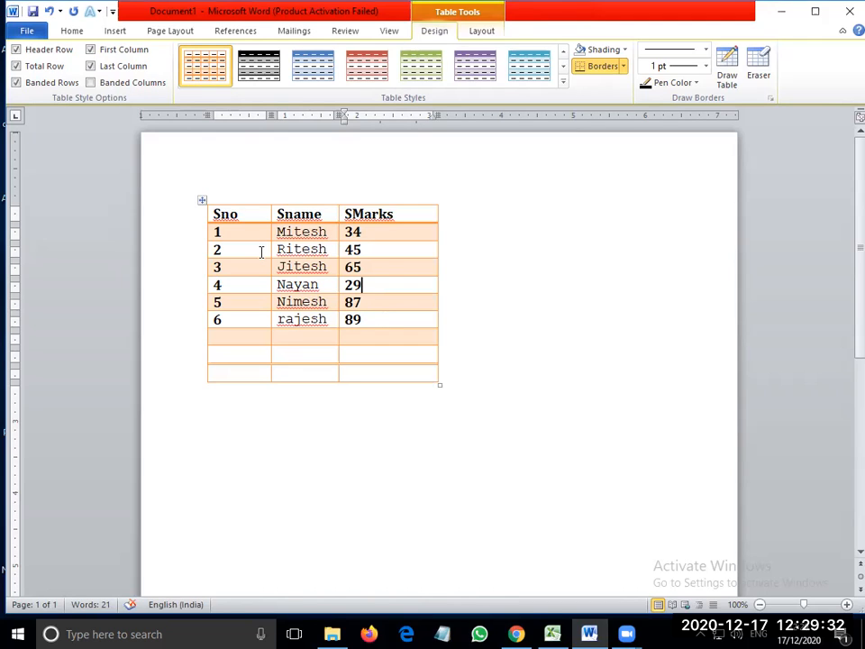
pyautogui.click(564, 82)
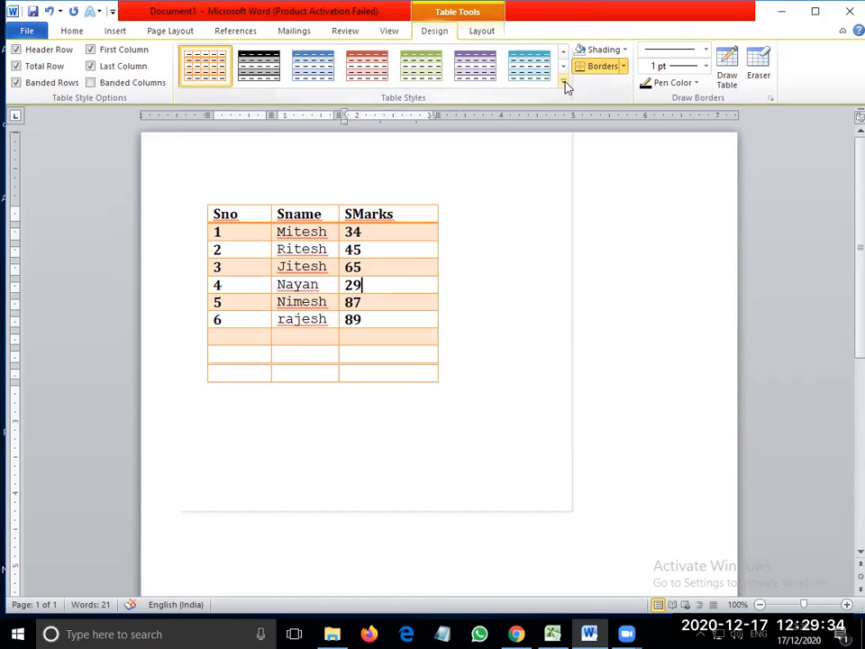
pyautogui.click(198, 82)
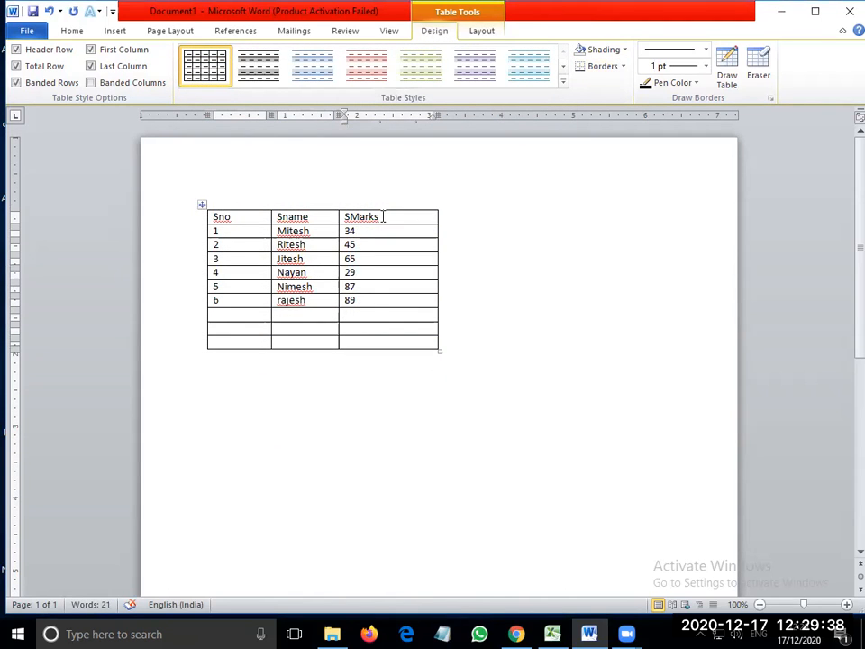
# Step: Make the header row text Sno, Sname and SMarks bold
pyautogui.moveTo(383, 216); pyautogui.dragTo(220, 218)
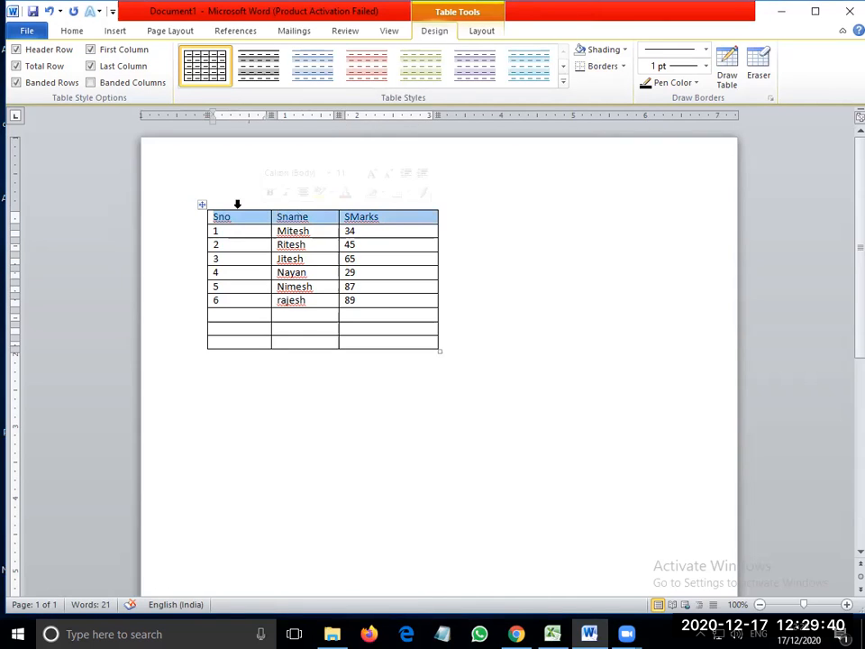
pyautogui.click(69, 32)
pyautogui.click(76, 78)
pyautogui.click(36, 33)
pyautogui.click(29, 30)
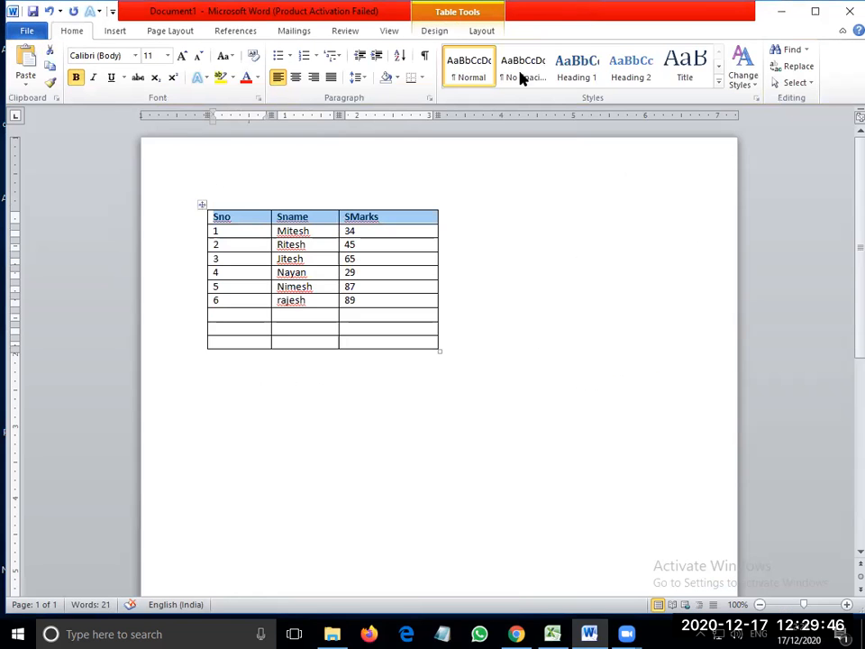
# Step: Shade the selected header row with the standard orange colour
pyautogui.click(482, 33)
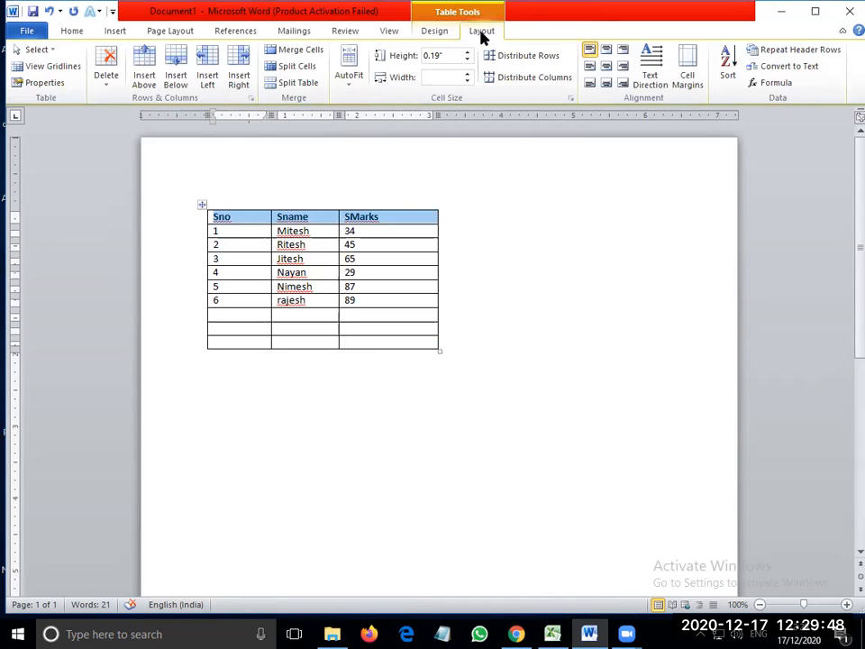
pyautogui.click(440, 33)
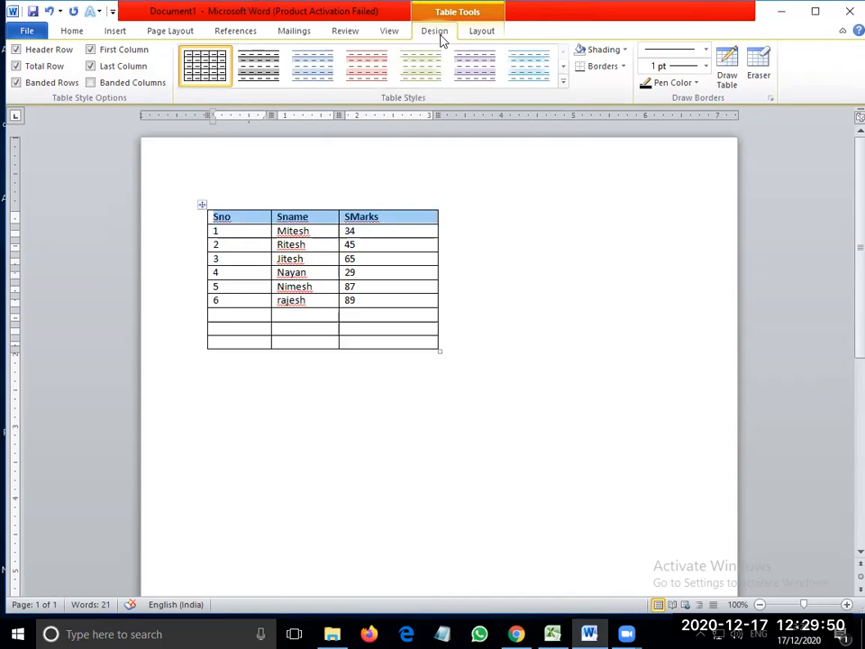
pyautogui.click(623, 51)
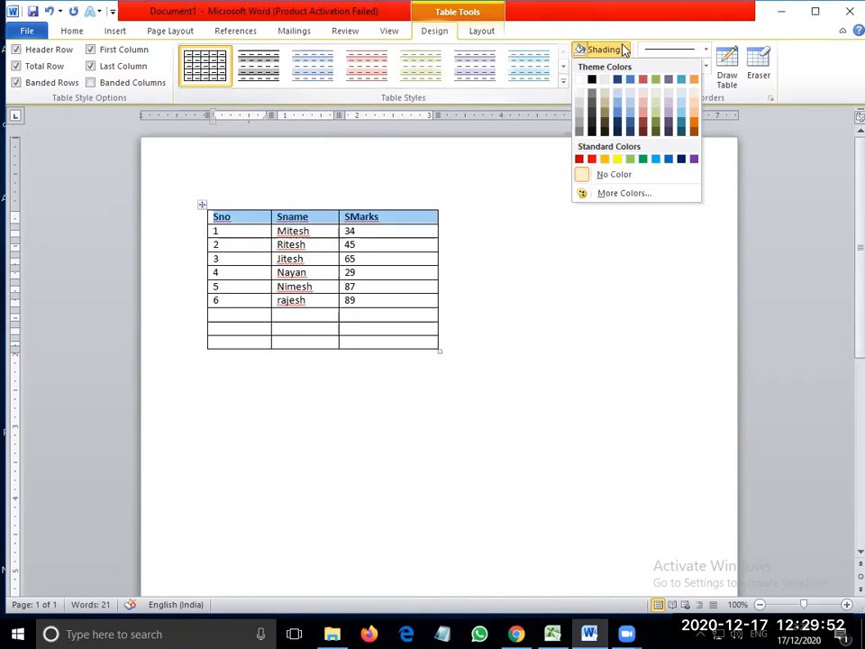
pyautogui.click(604, 160)
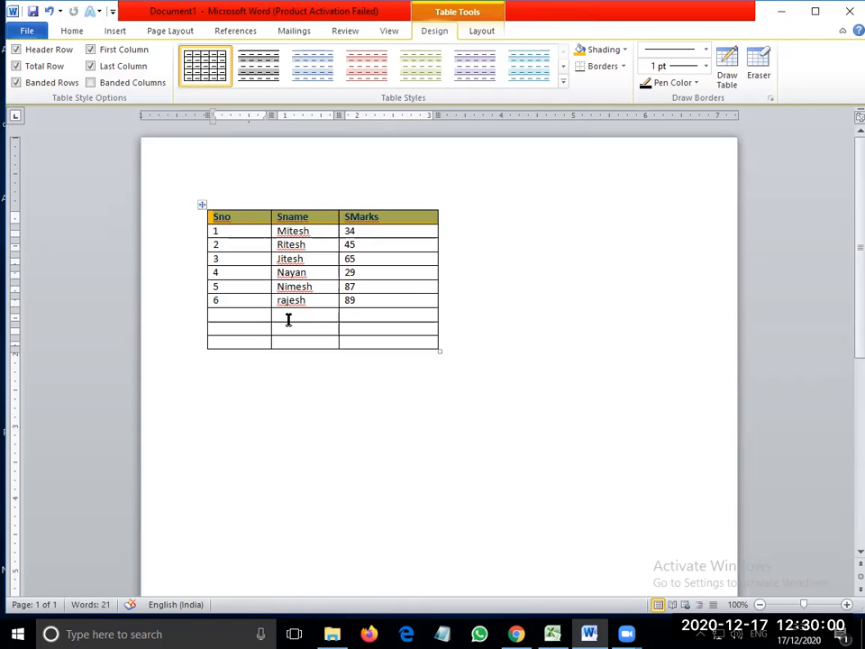
# Step: Shade the blank cell below the last student's name with the near-black tan theme colour and undo the shading
pyautogui.click(287, 318)
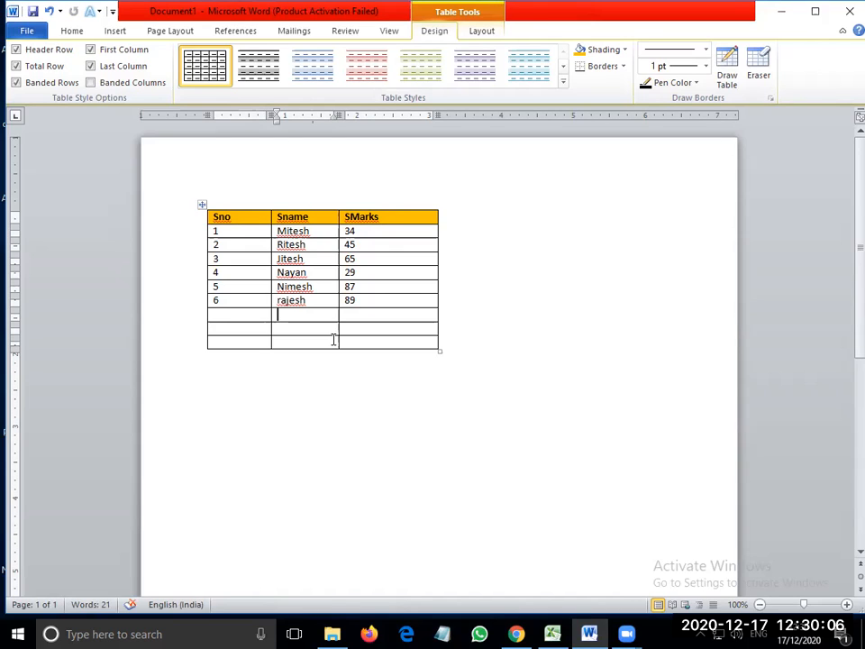
pyautogui.click(230, 231)
pyautogui.click(624, 51)
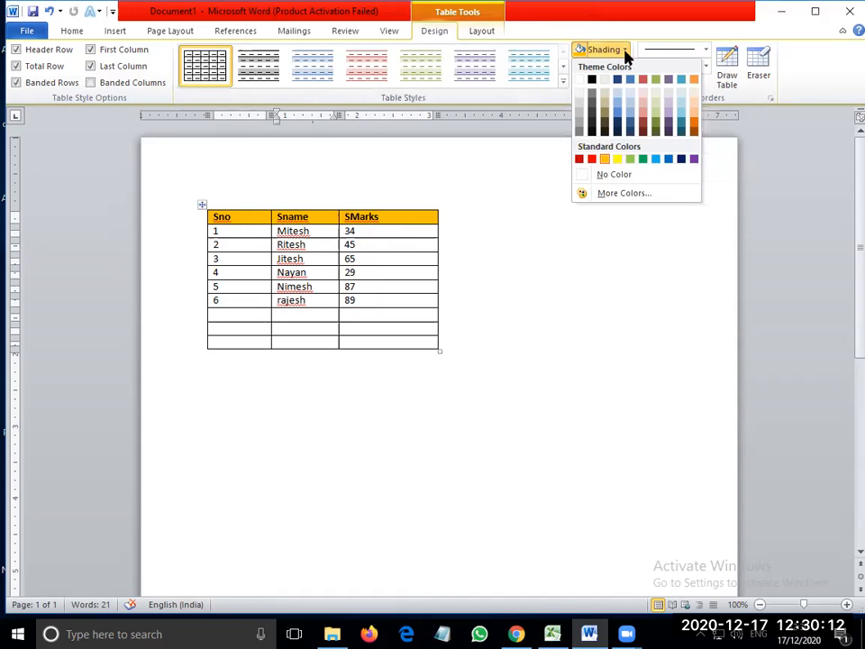
pyautogui.click(605, 132)
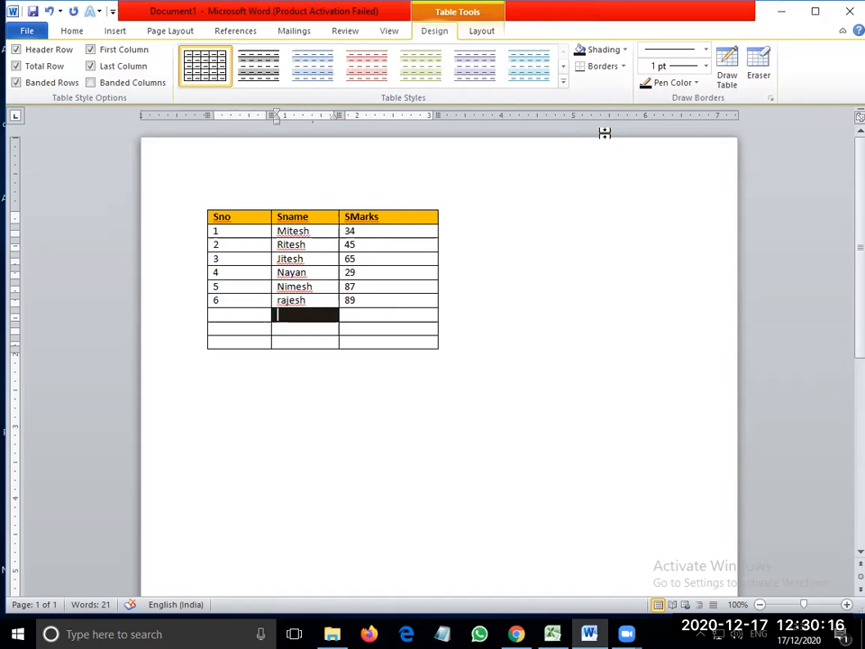
pyautogui.hotkey('ctrl', 'z')
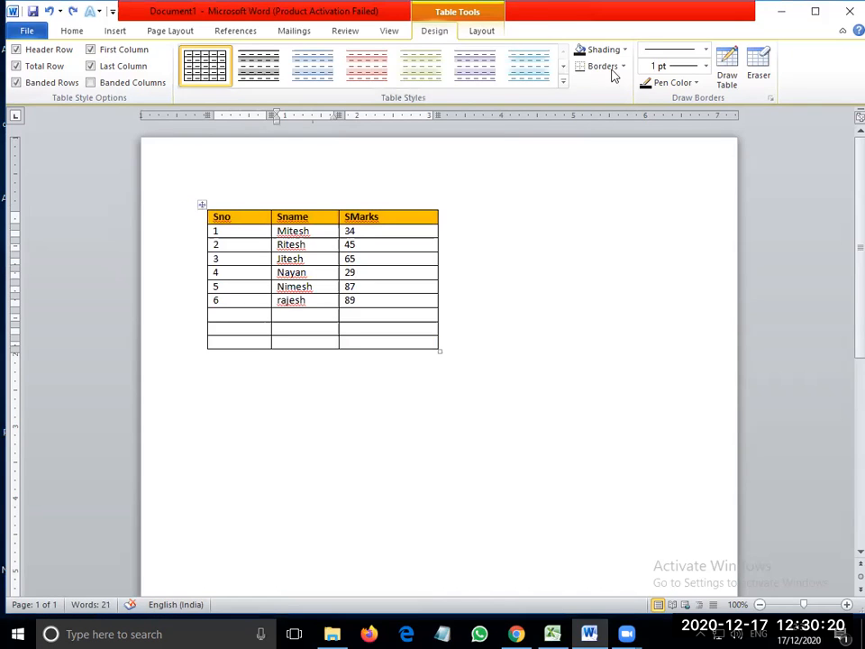
# Step: Apply all borders to the first student's row
pyautogui.moveTo(379, 234); pyautogui.dragTo(191, 230)
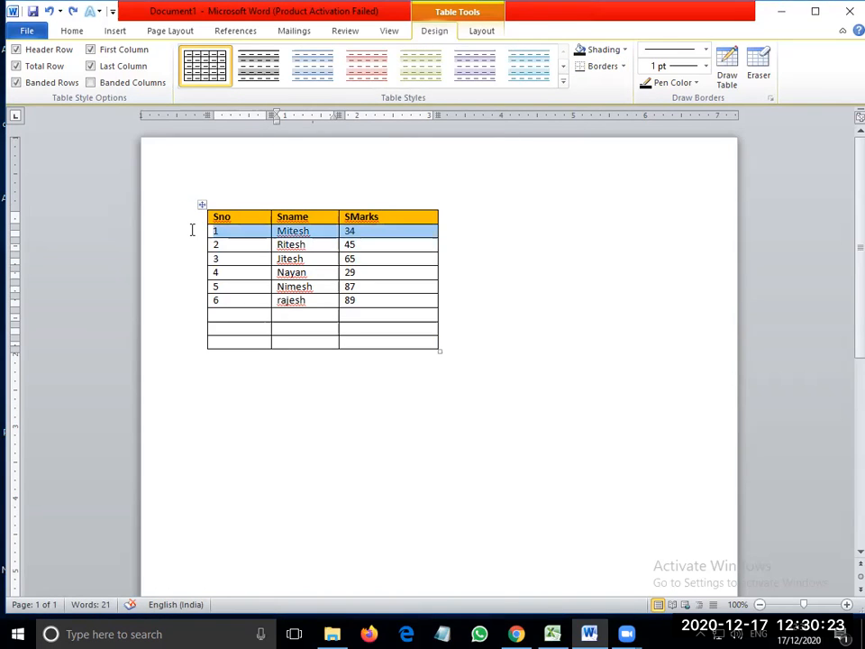
pyautogui.click(623, 67)
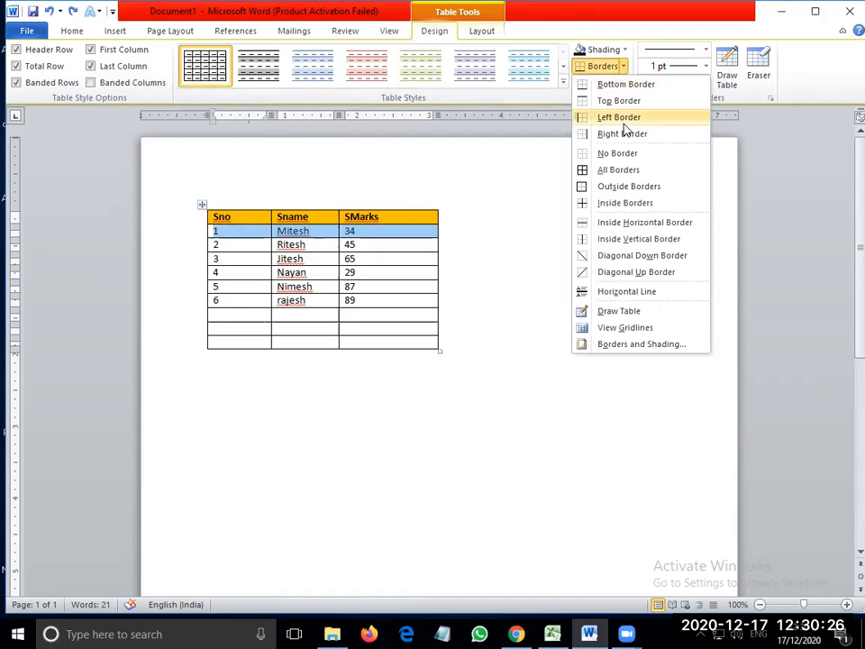
pyautogui.click(618, 170)
pyautogui.click(387, 272)
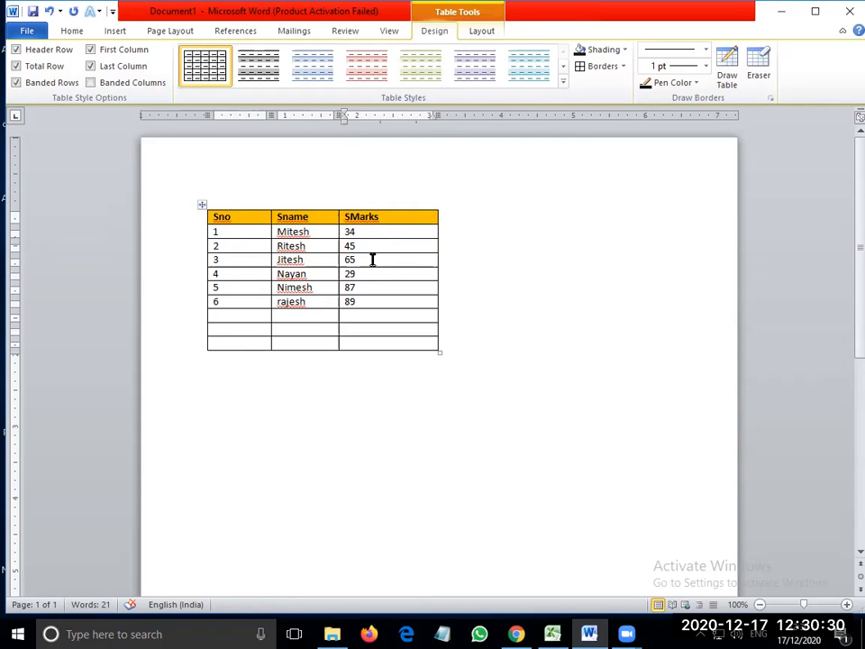
# Step: Apply a right border to the name and marks cells of the third student
pyautogui.moveTo(371, 260); pyautogui.dragTo(286, 260)
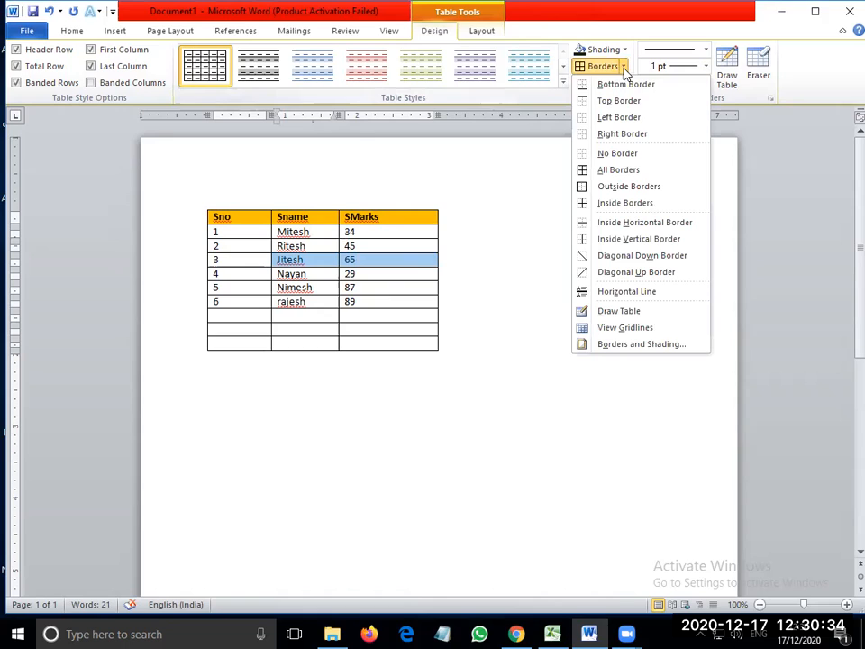
pyautogui.click(620, 130)
pyautogui.click(450, 266)
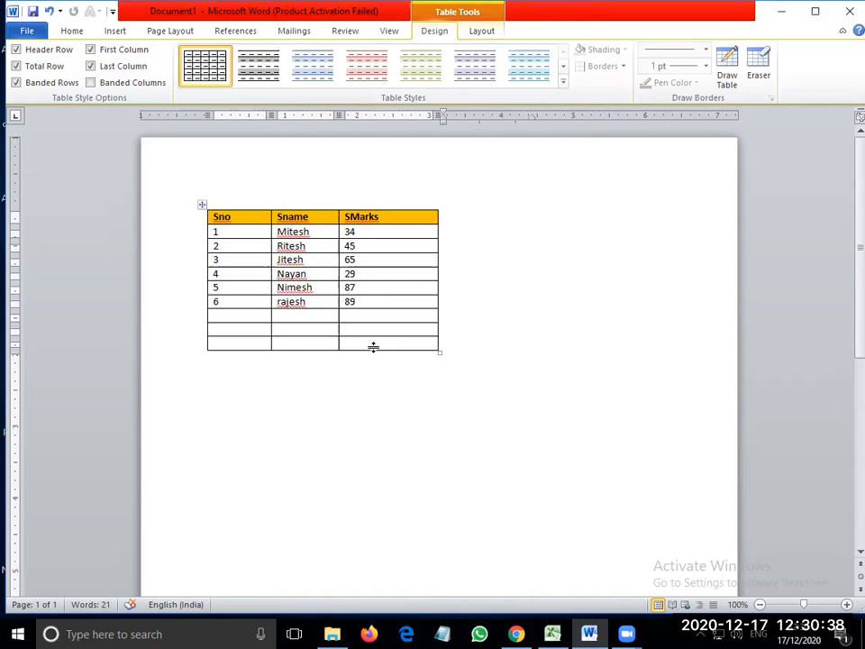
# Step: Select the rows from the header down and apply the built-in light aqua banded shading style to the table
pyautogui.moveTo(348, 330); pyautogui.dragTo(220, 216)
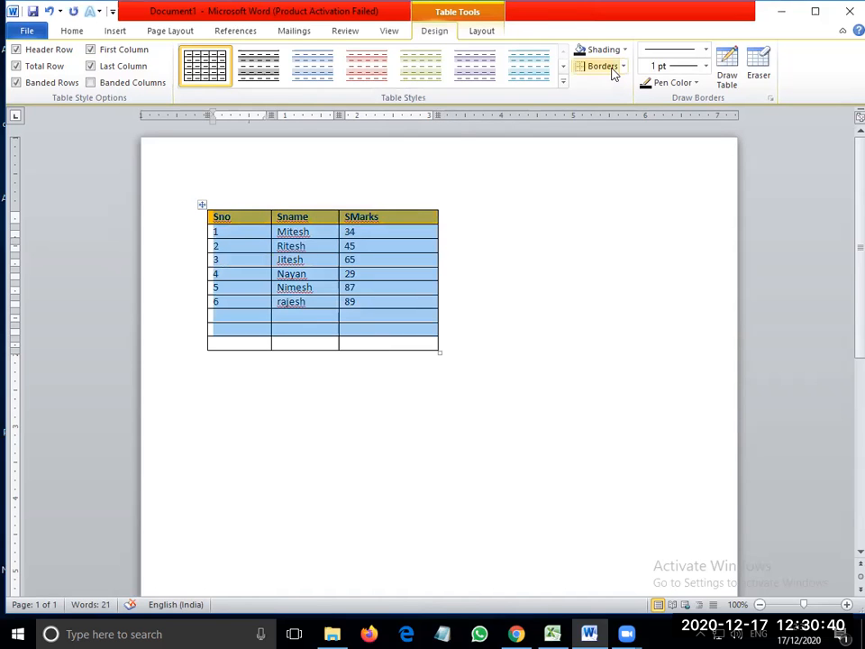
pyautogui.click(565, 82)
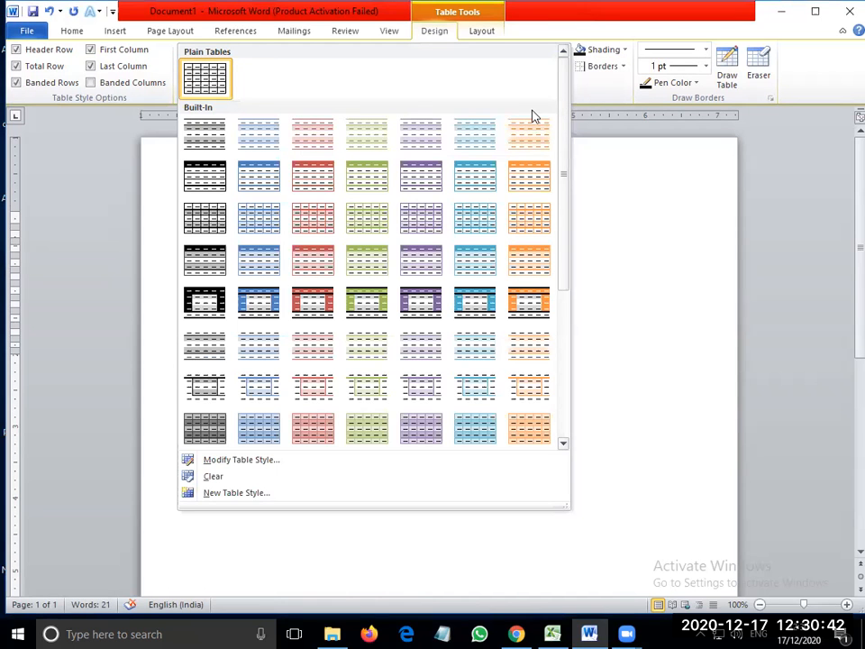
pyautogui.click(490, 137)
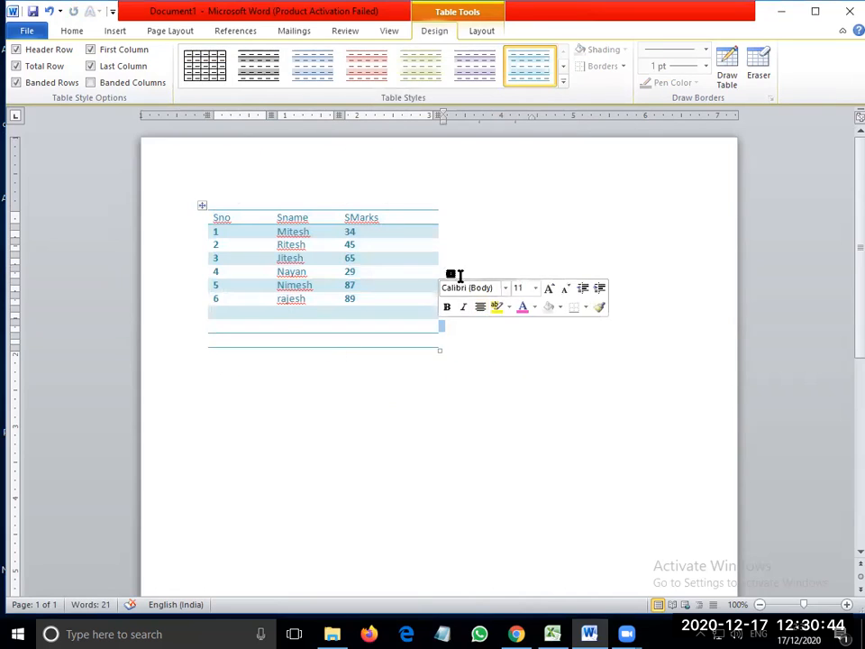
# Step: Apply a right border to the marks cell of the third student
pyautogui.moveTo(402, 255); pyautogui.dragTo(478, 276)
pyautogui.click(386, 272)
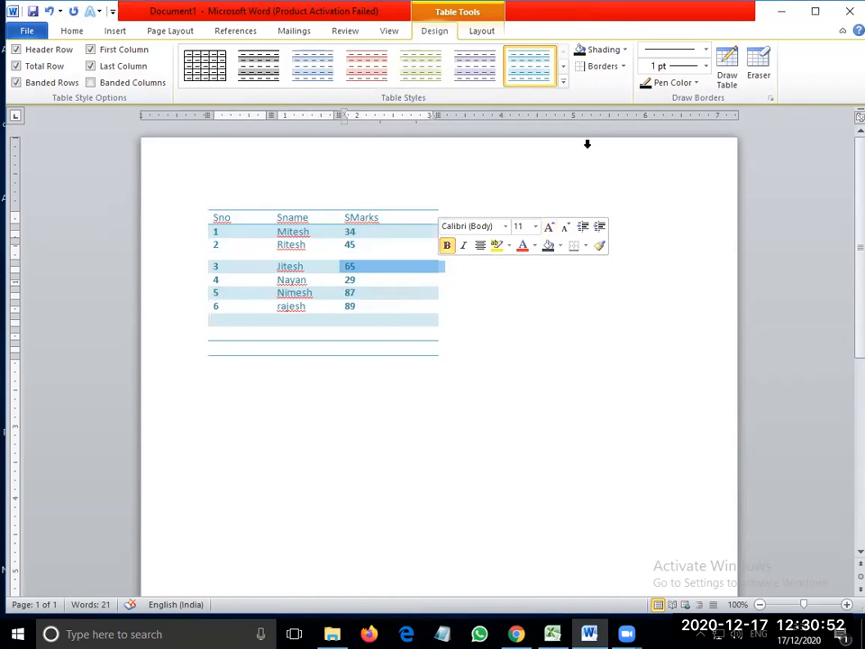
pyautogui.click(628, 70)
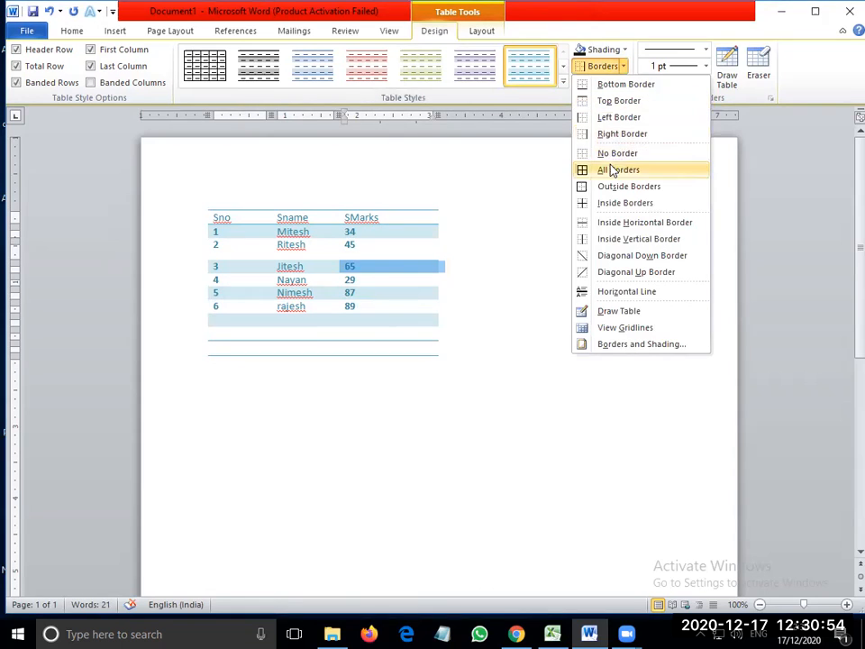
pyautogui.click(615, 136)
pyautogui.click(471, 311)
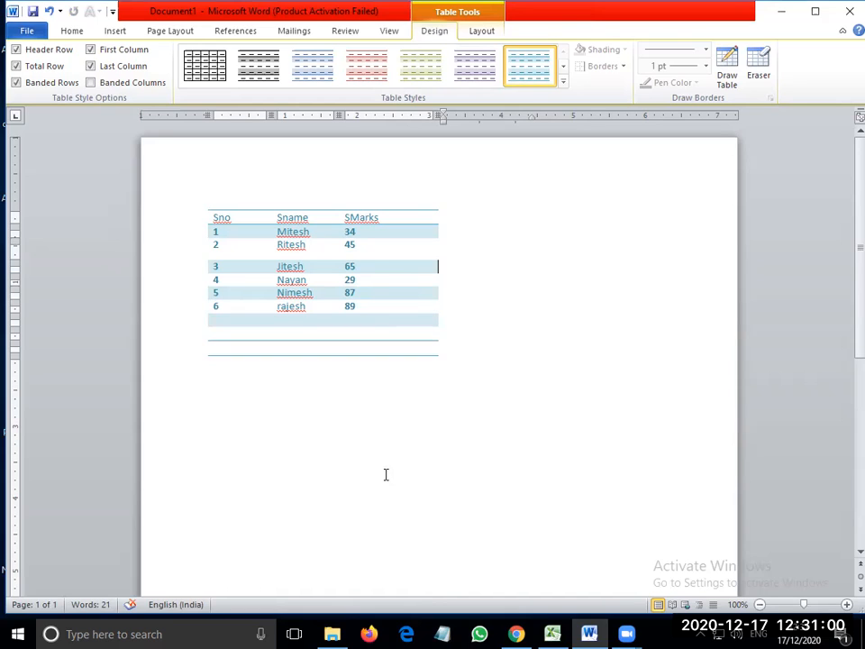
# Step: Undo the latest border change and the aqua table style to restore the plain grid with the orange header
pyautogui.hotkey('ctrl', 'z')
pyautogui.hotkey('ctrl', 'z')
pyautogui.hotkey('ctrl', 'z')
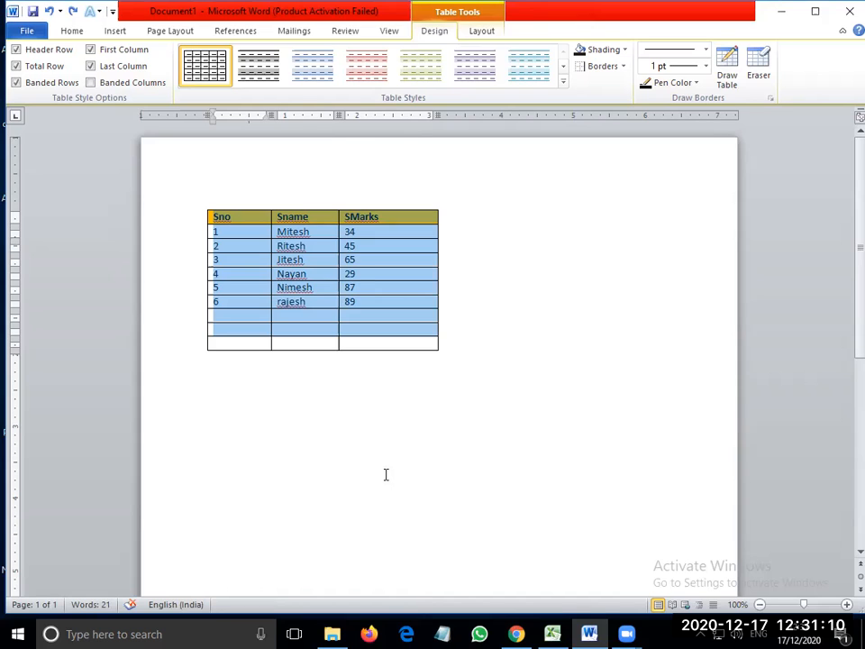
# Step: Set the border line weight to 2 ¼ pt and draw vertical dividers through the Sno and SMarks columns down the whole table
pyautogui.click(409, 263)
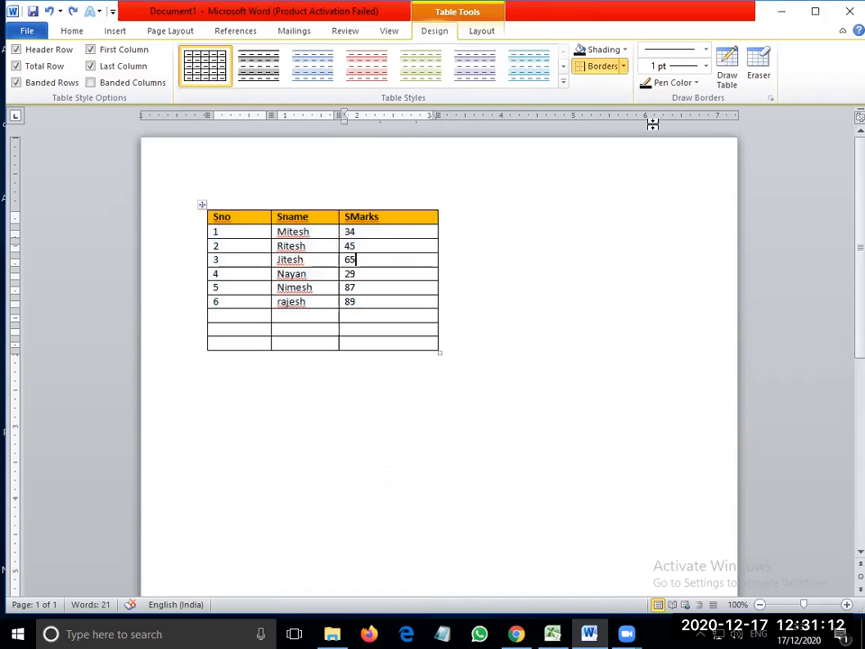
pyautogui.click(706, 66)
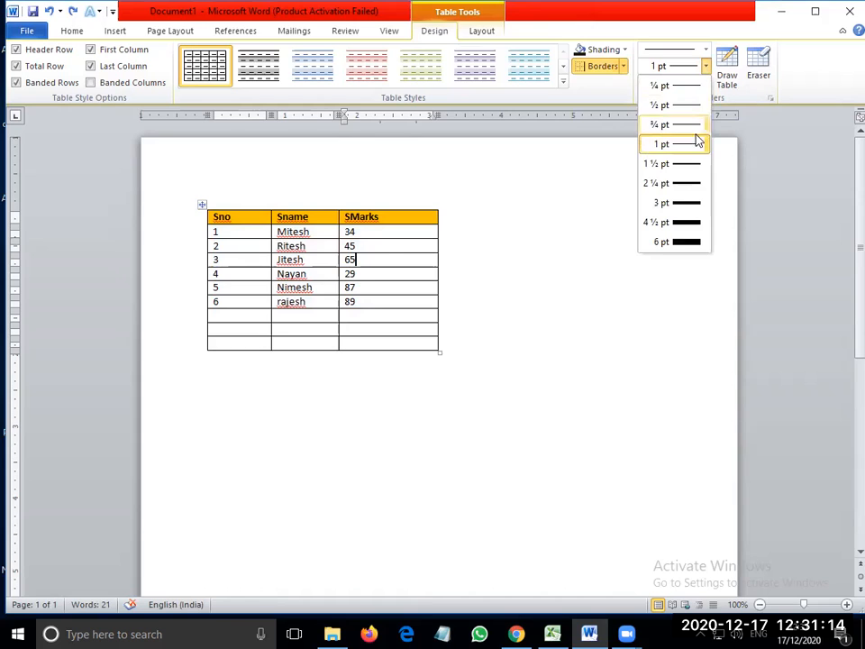
pyautogui.click(685, 183)
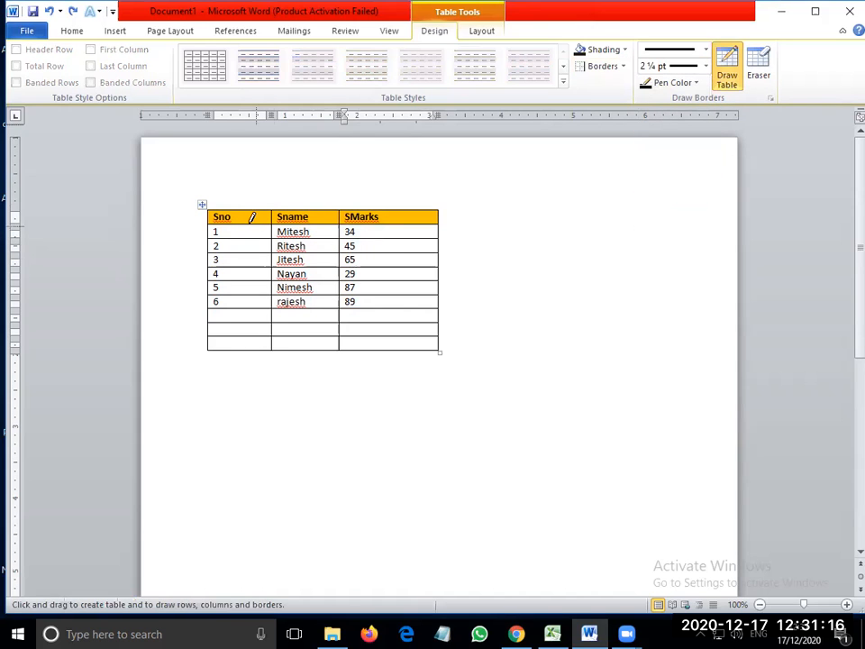
pyautogui.moveTo(249, 216)
pyautogui.mouseDown()
pyautogui.moveTo(327, 303)
pyautogui.moveTo(211, 316)
pyautogui.moveTo(245, 333)
pyautogui.mouseUp()
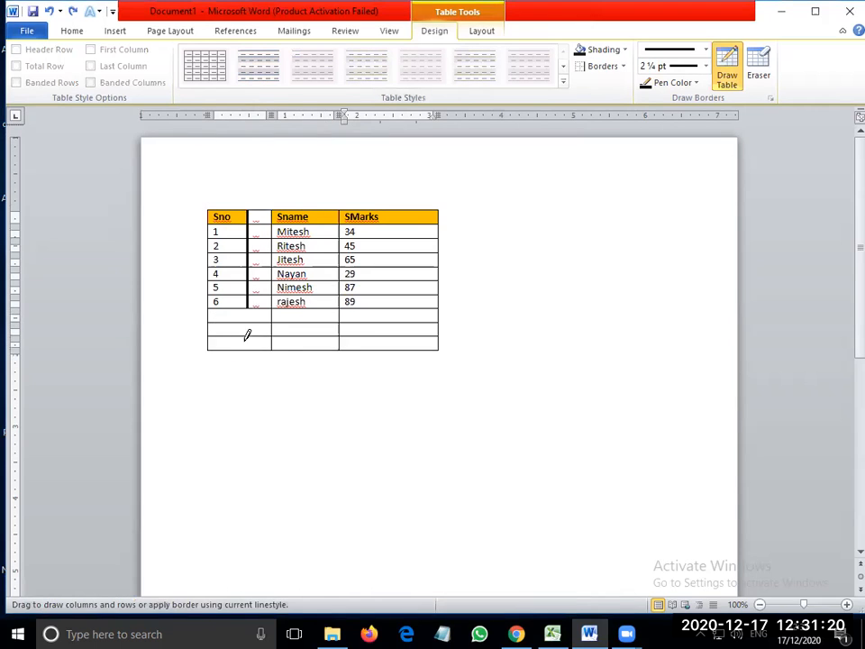
pyautogui.moveTo(411, 213); pyautogui.dragTo(411, 348)
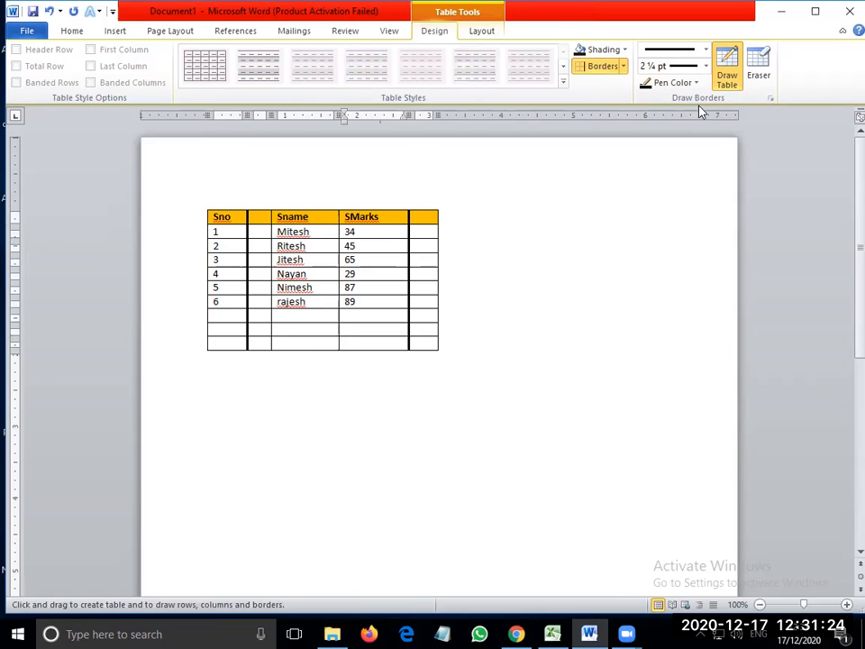
# Step: Set the border line weight to ½ pt and stop drawing borders
pyautogui.click(706, 68)
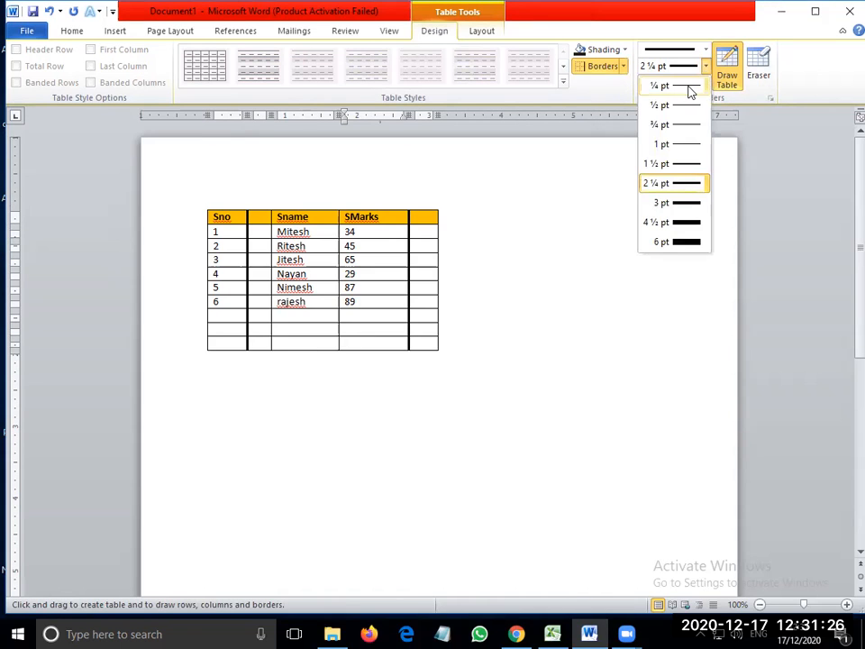
pyautogui.click(674, 105)
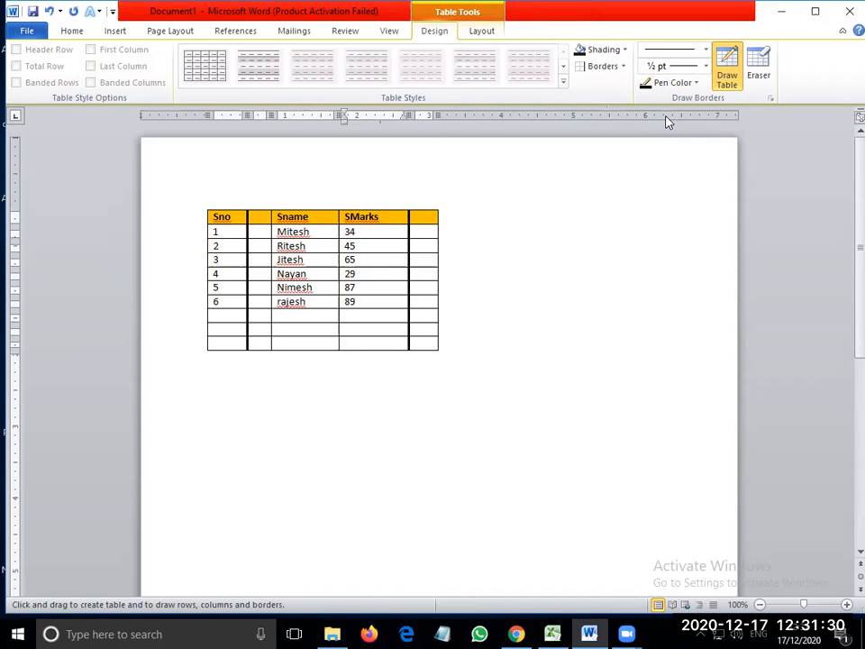
pyautogui.press('Escape')
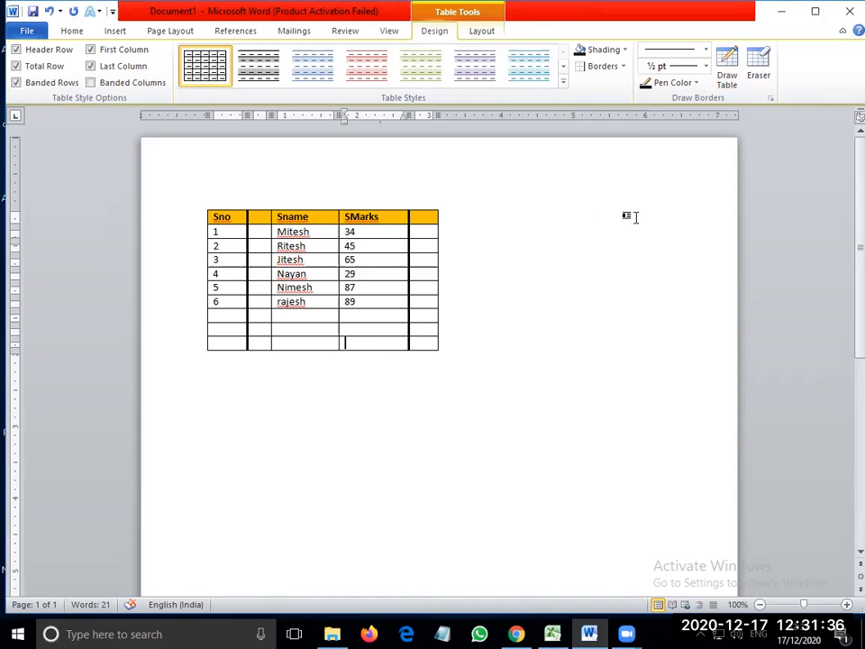
pyautogui.click(302, 419)
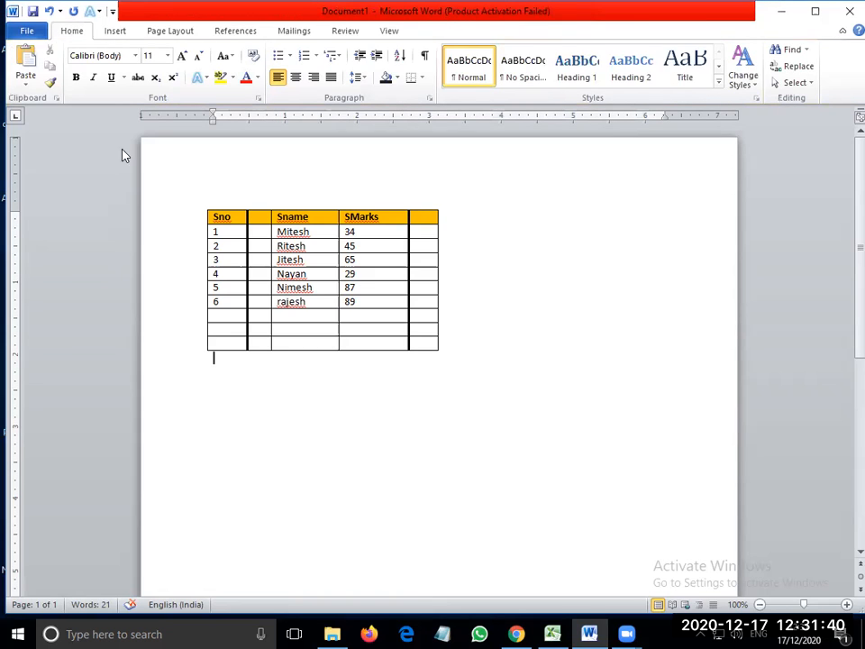
pyautogui.click(104, 38)
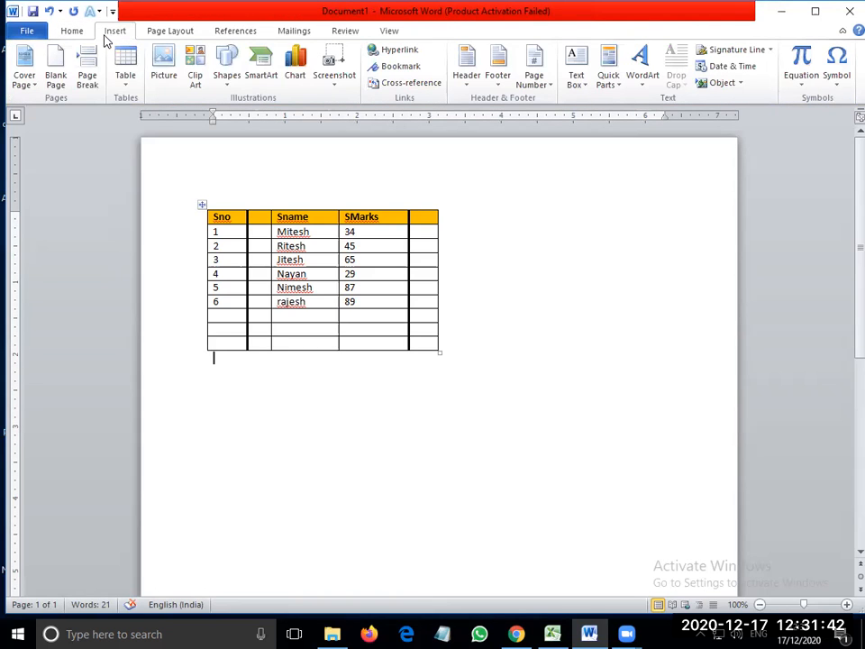
pyautogui.click(122, 86)
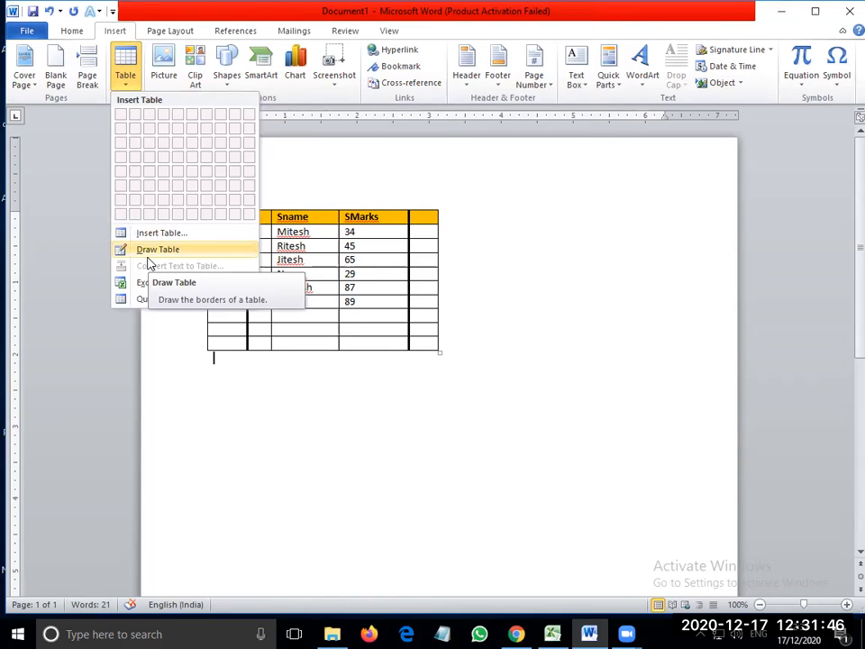
pyautogui.click(206, 244)
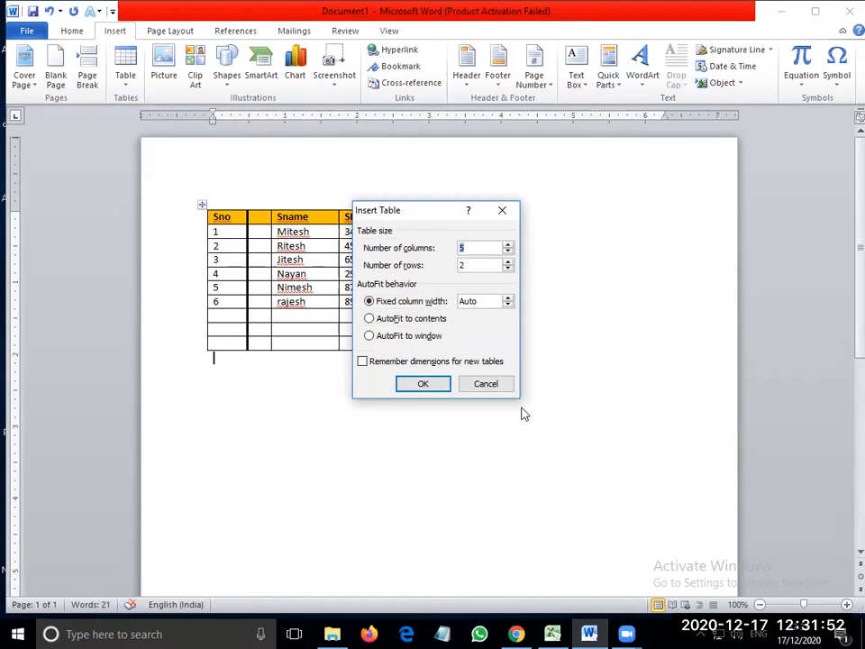
pyautogui.click(486, 385)
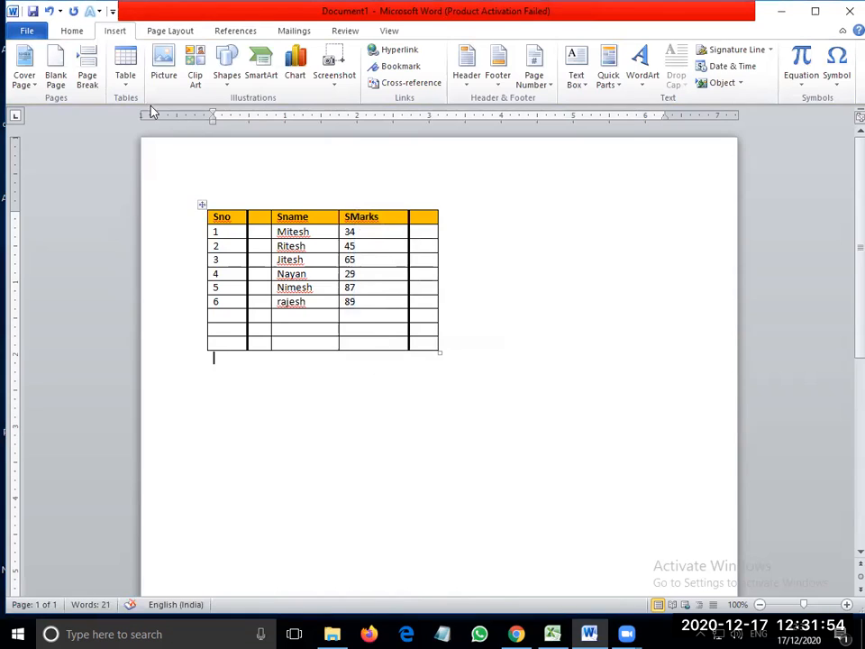
pyautogui.click(126, 81)
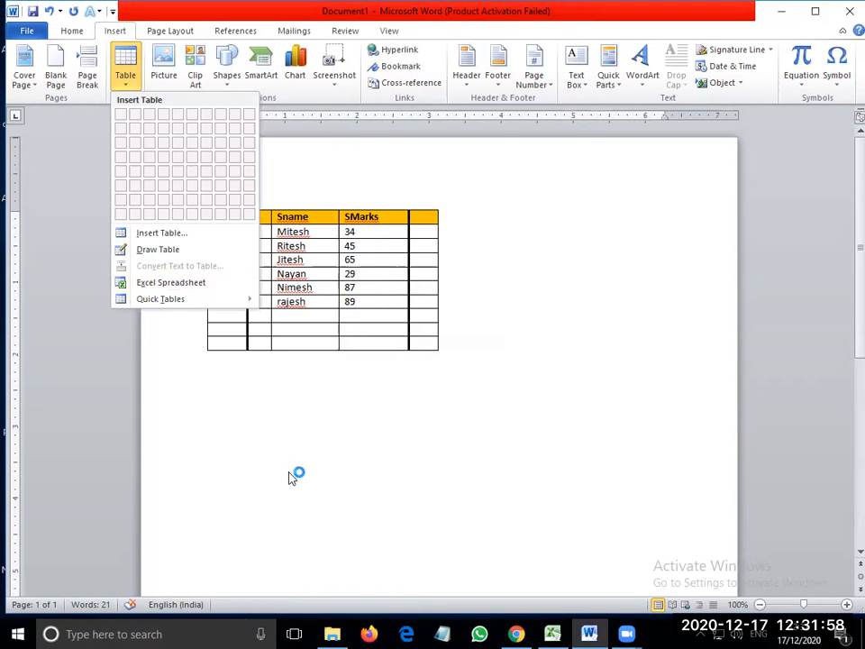
pyautogui.click(378, 405)
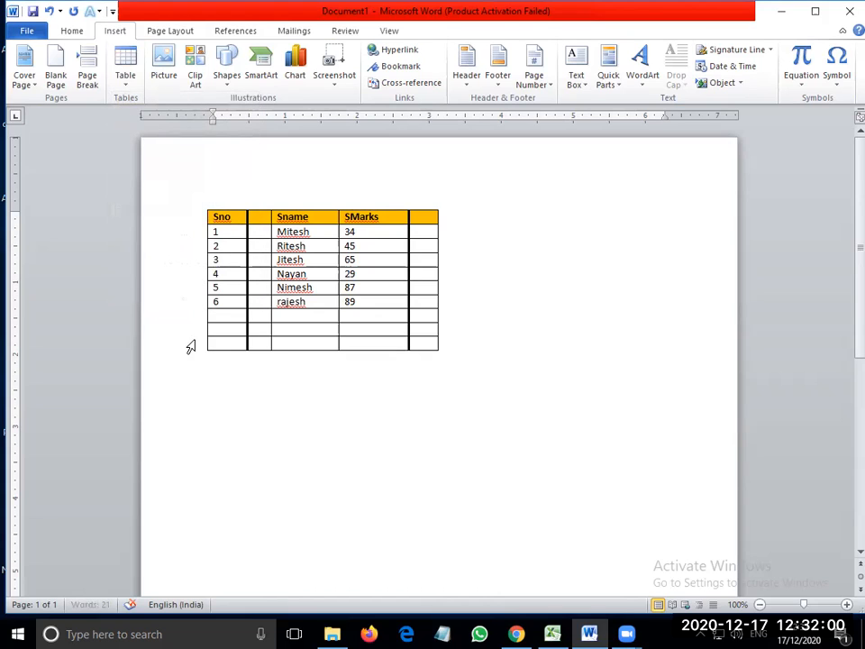
# Step: Try the AutoFit options for a new table below the marks table, including a 0.5" fixed column width, and cancel the insertion
pyautogui.click(125, 72)
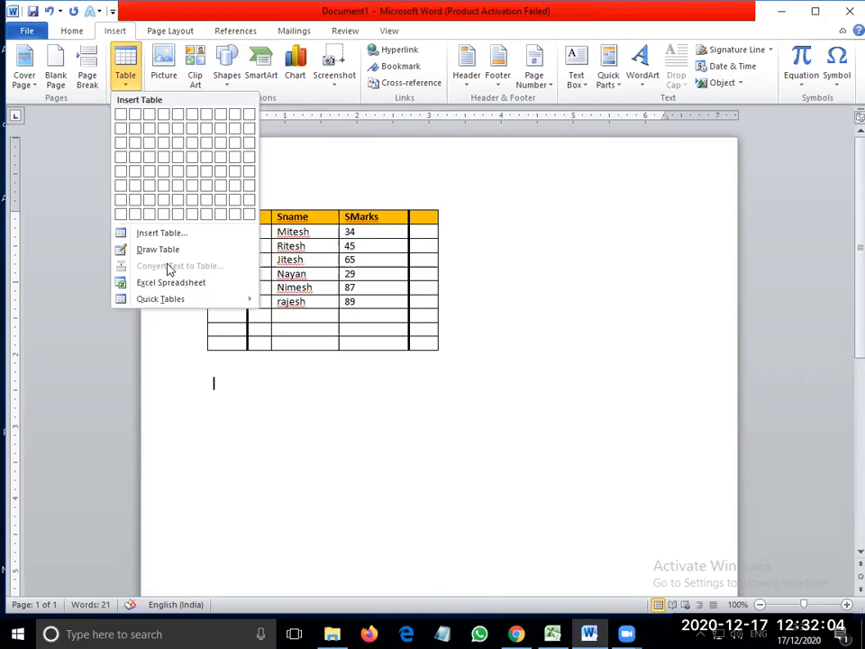
pyautogui.click(165, 234)
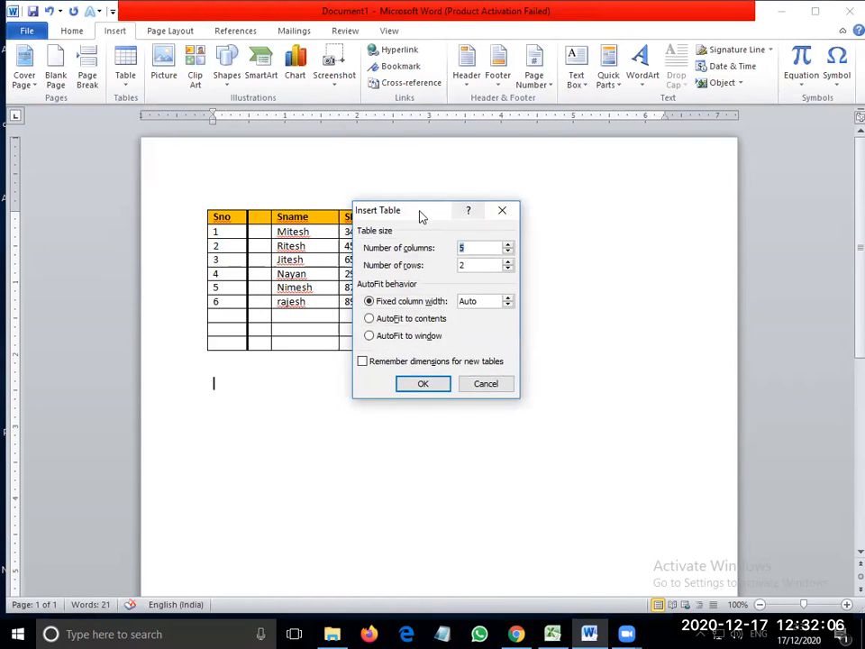
pyautogui.moveTo(421, 216); pyautogui.dragTo(529, 276)
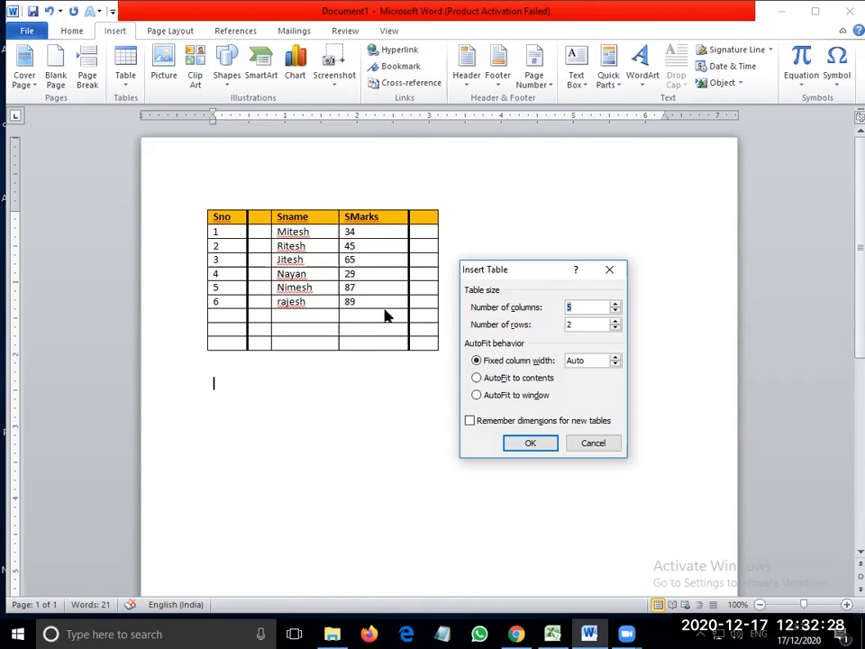
pyautogui.click(615, 359)
pyautogui.click(518, 383)
pyautogui.click(509, 362)
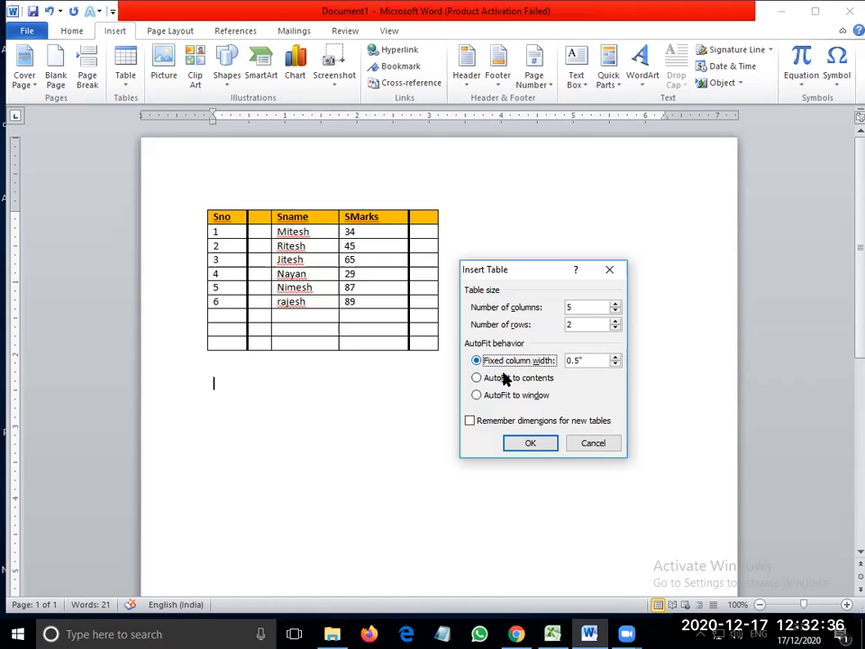
pyautogui.click(502, 396)
pyautogui.click(506, 360)
pyautogui.click(594, 445)
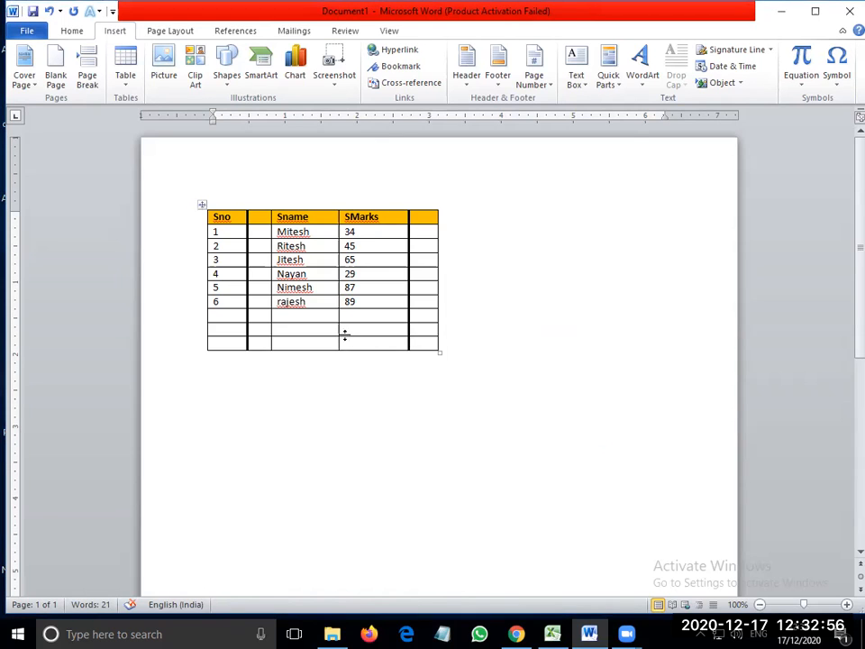
# Step: Clear the contents of the whole marks table and undo the deletion
pyautogui.click(202, 205)
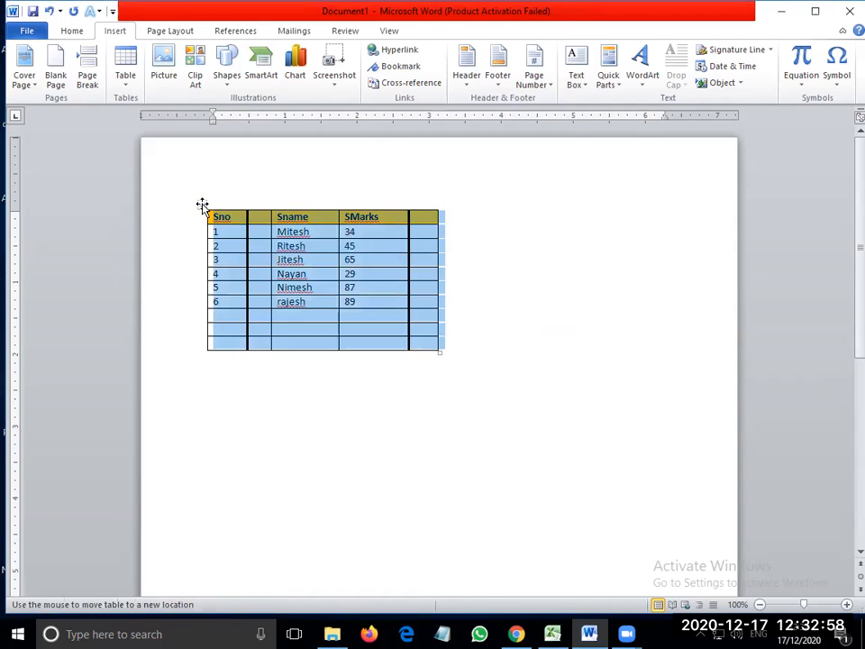
pyautogui.press('Delete')
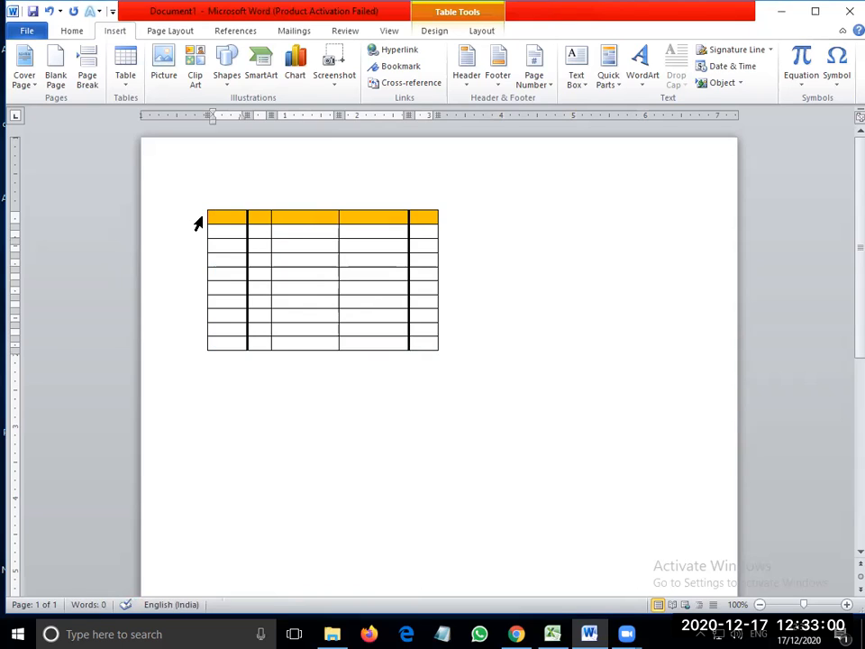
pyautogui.hotkey('ctrl', 'z')
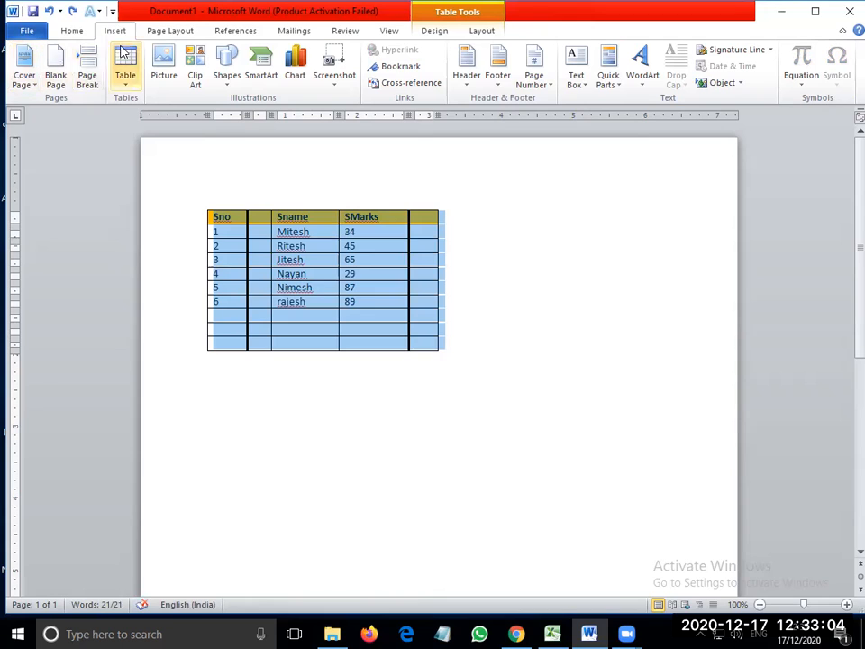
pyautogui.click(260, 275)
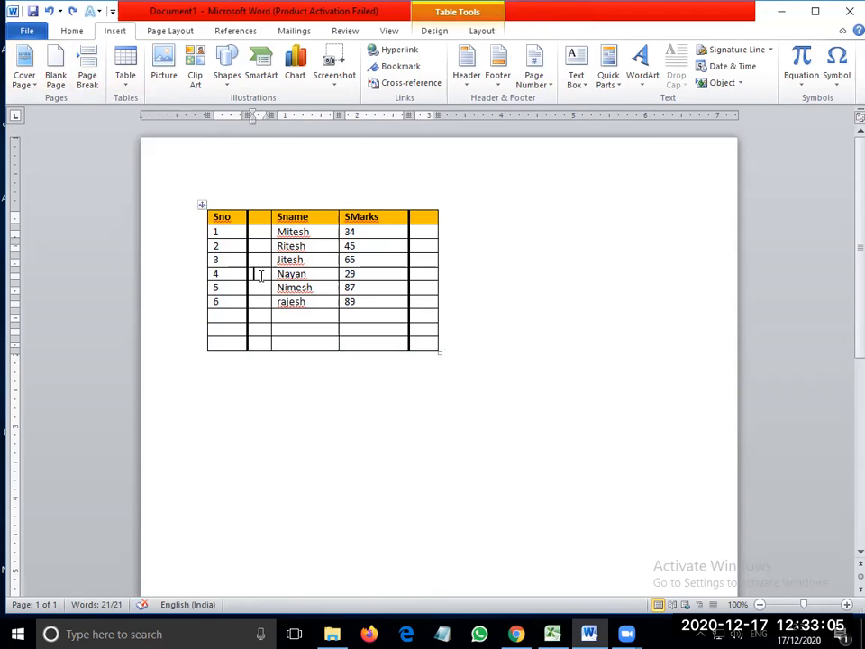
# Step: Draw a new table frame below the marks table and divide it into five columns with four vertical lines
pyautogui.click(131, 89)
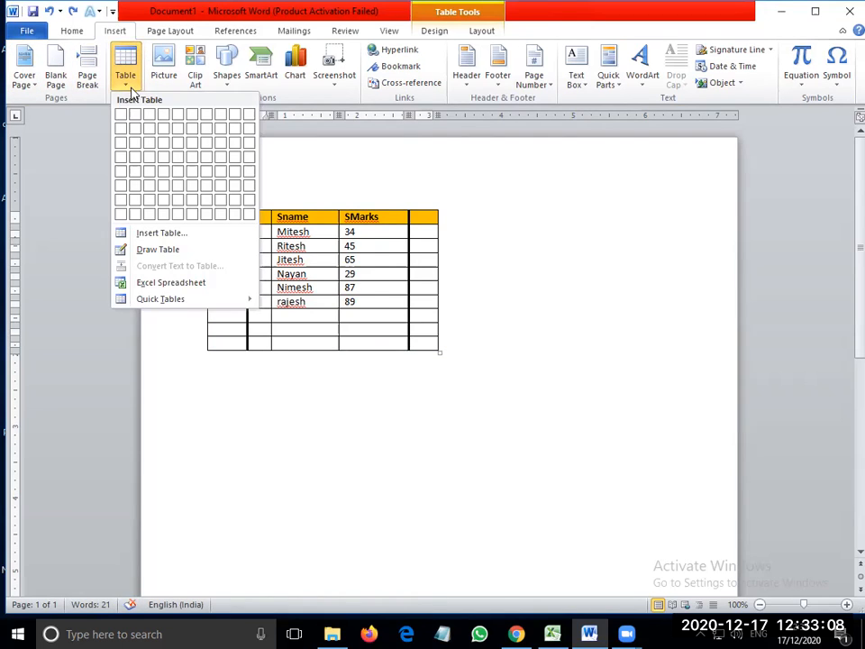
pyautogui.click(161, 248)
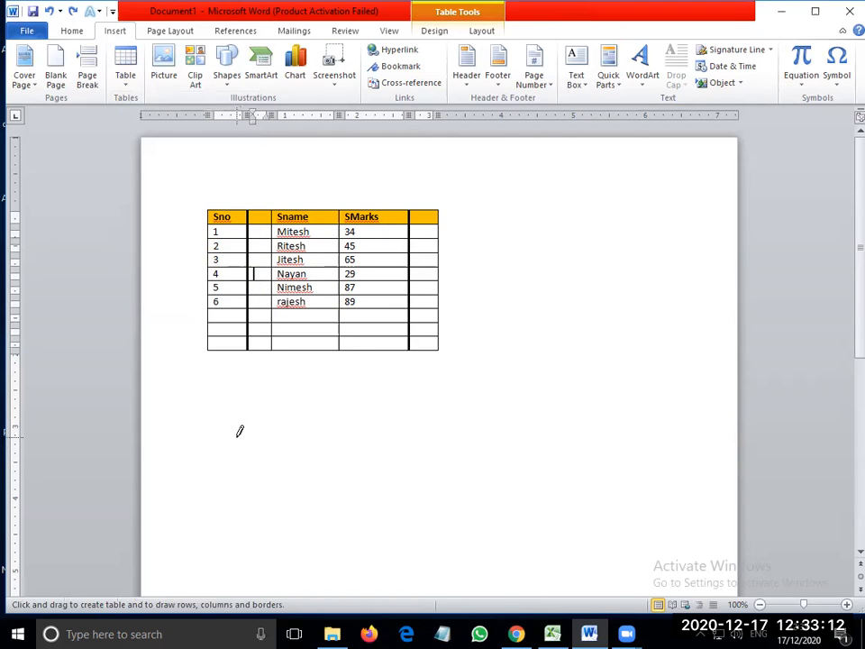
pyautogui.moveTo(233, 433)
pyautogui.mouseDown()
pyautogui.moveTo(419, 446)
pyautogui.moveTo(424, 518)
pyautogui.mouseUp()
pyautogui.moveTo(273, 433)
pyautogui.mouseDown()
pyautogui.moveTo(265, 502)
pyautogui.moveTo(272, 517)
pyautogui.mouseUp()
pyautogui.moveTo(352, 434); pyautogui.dragTo(351, 518)
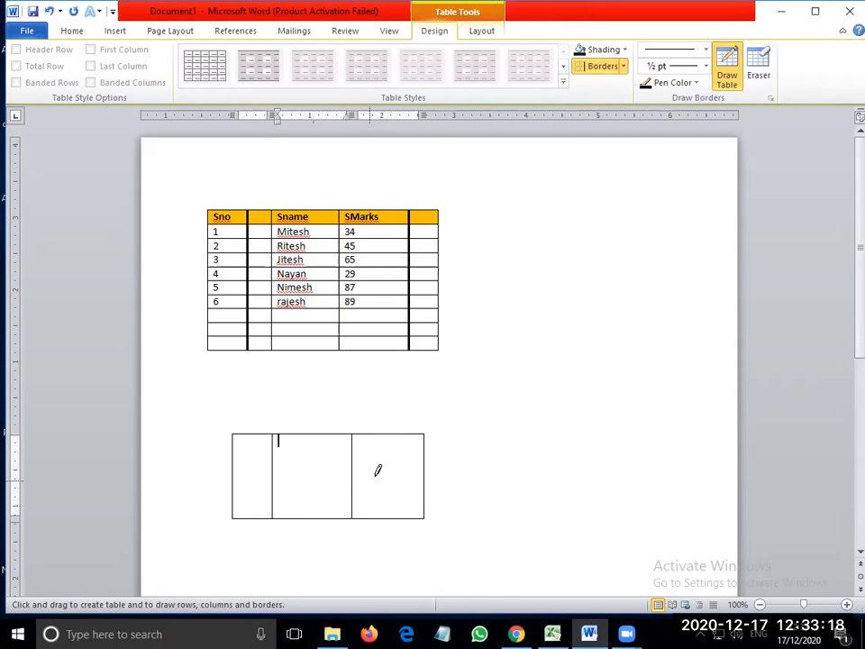
pyautogui.moveTo(394, 434); pyautogui.dragTo(400, 518)
pyautogui.moveTo(320, 434); pyautogui.dragTo(316, 519)
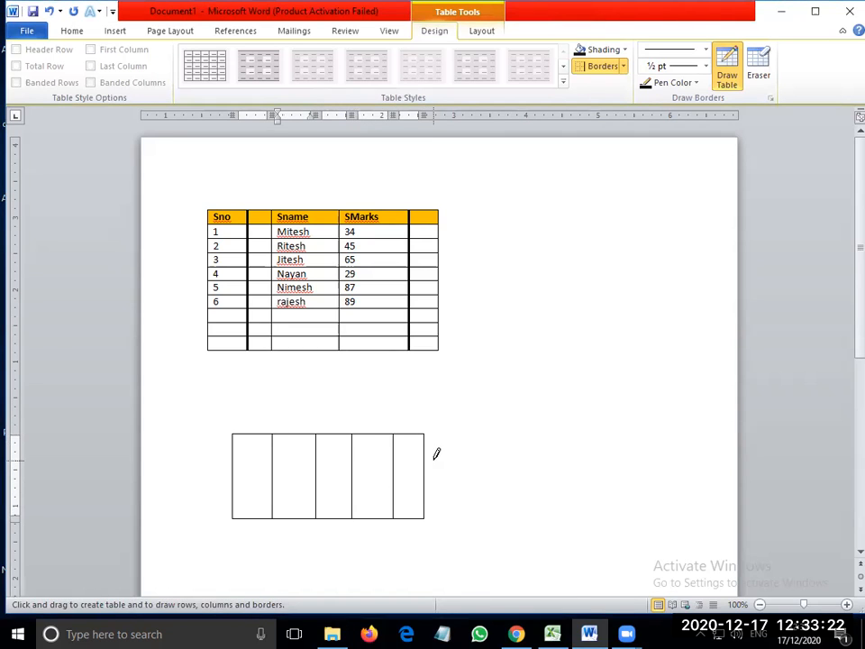
# Step: Draw two horizontal lines across the new table to split it into three rows and turn off table drawing
pyautogui.moveTo(423, 457); pyautogui.dragTo(275, 459)
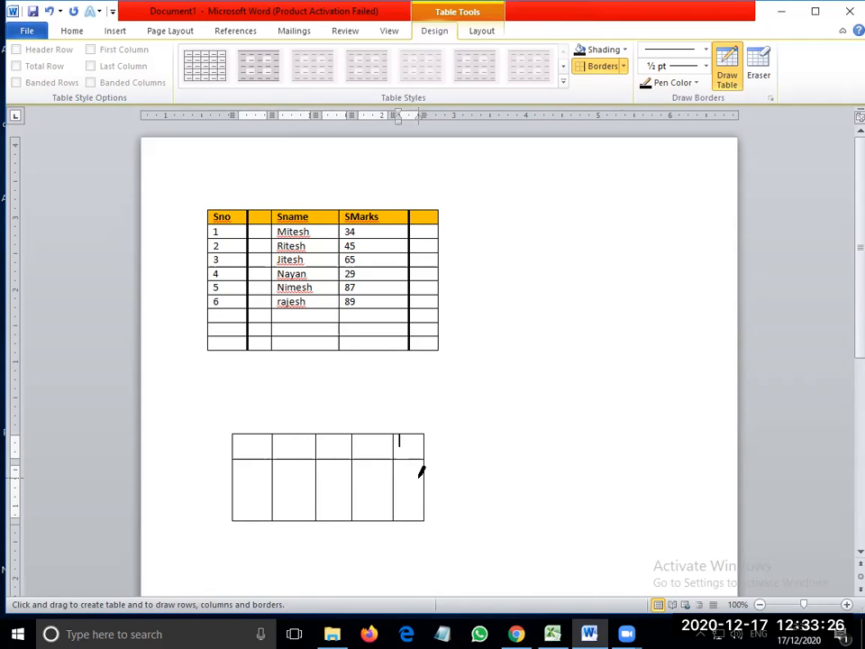
pyautogui.moveTo(423, 474); pyautogui.dragTo(268, 471)
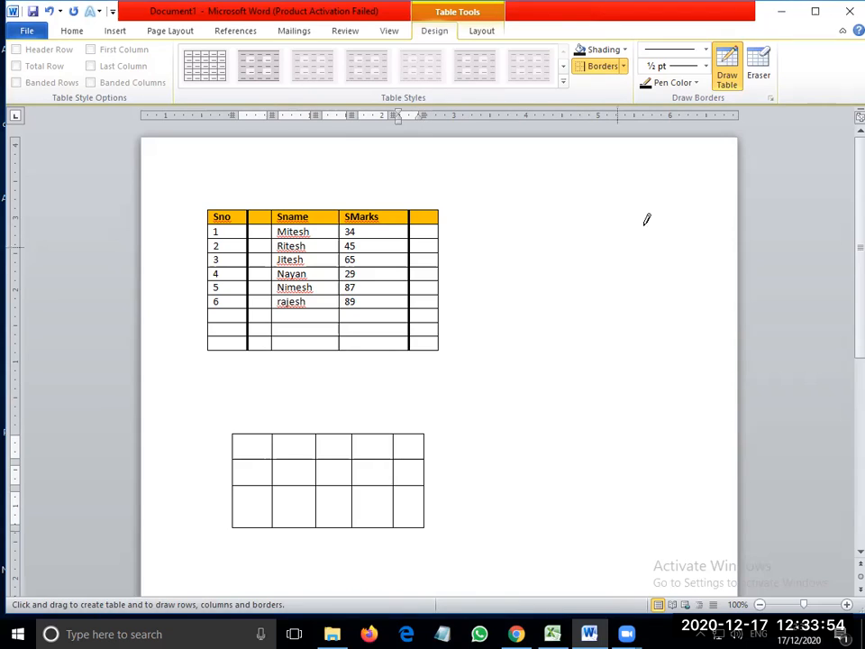
pyautogui.click(732, 79)
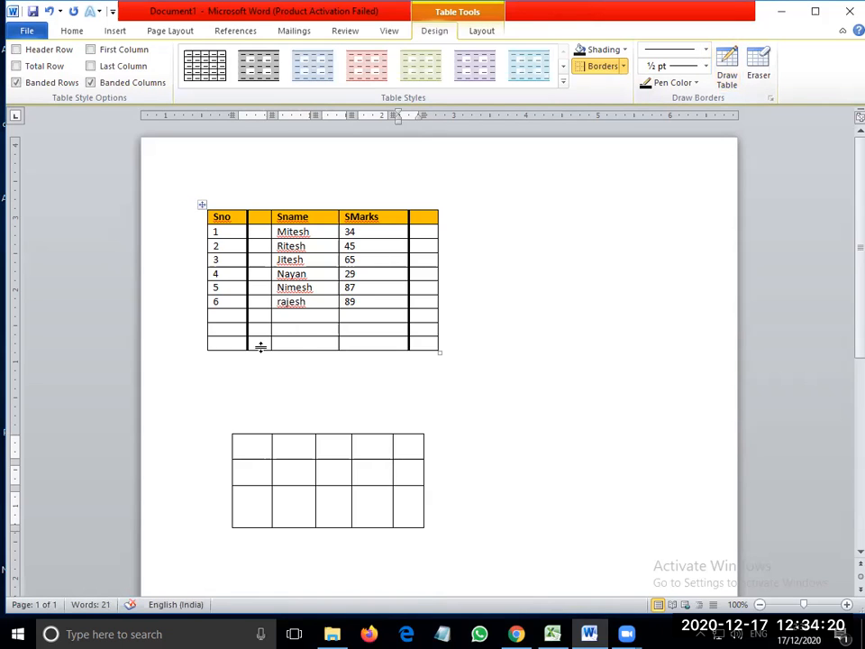
# Step: Insert the Calendar 2 quick table in the empty Sname cell below row 6 of the marks table and undo it
pyautogui.click(302, 315)
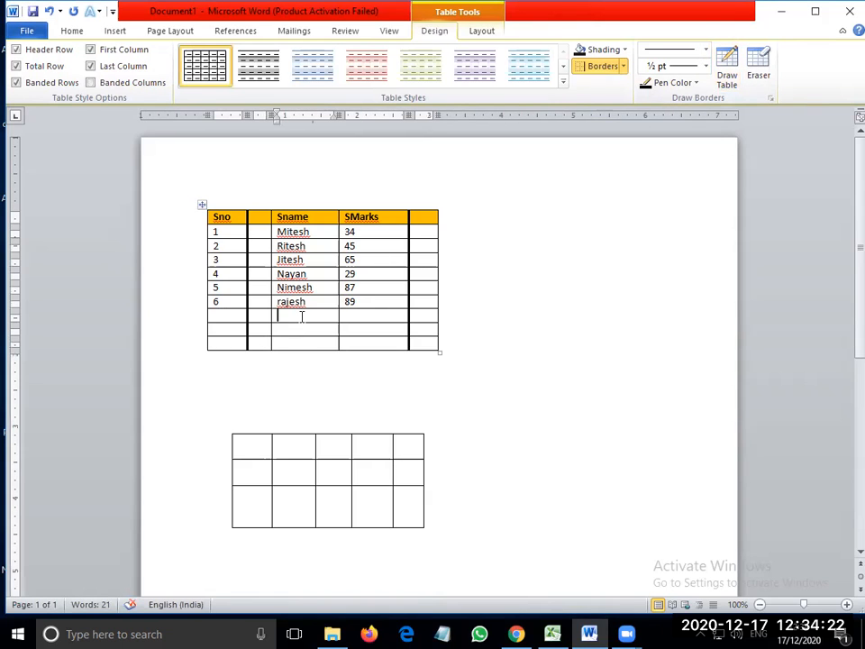
pyautogui.click(116, 33)
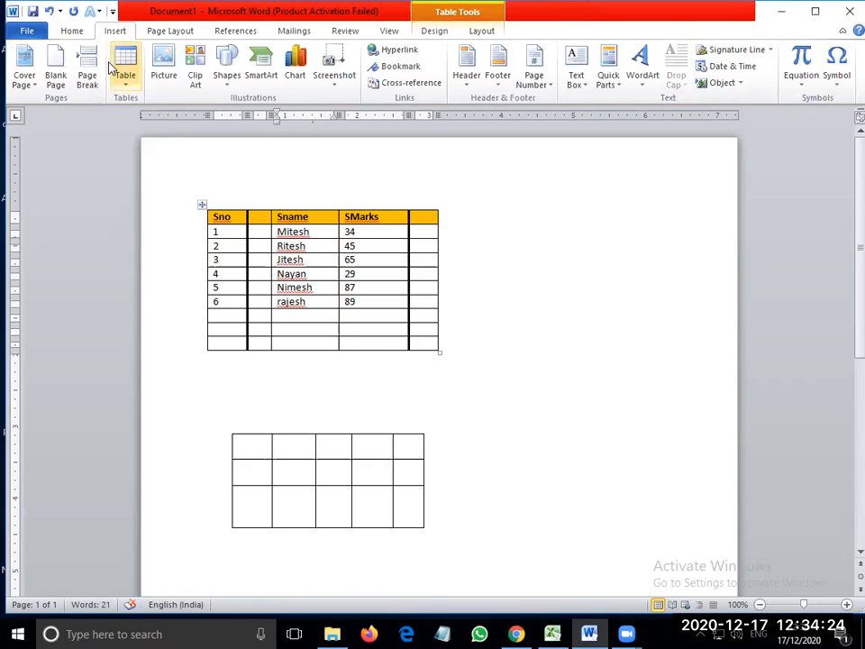
pyautogui.click(124, 79)
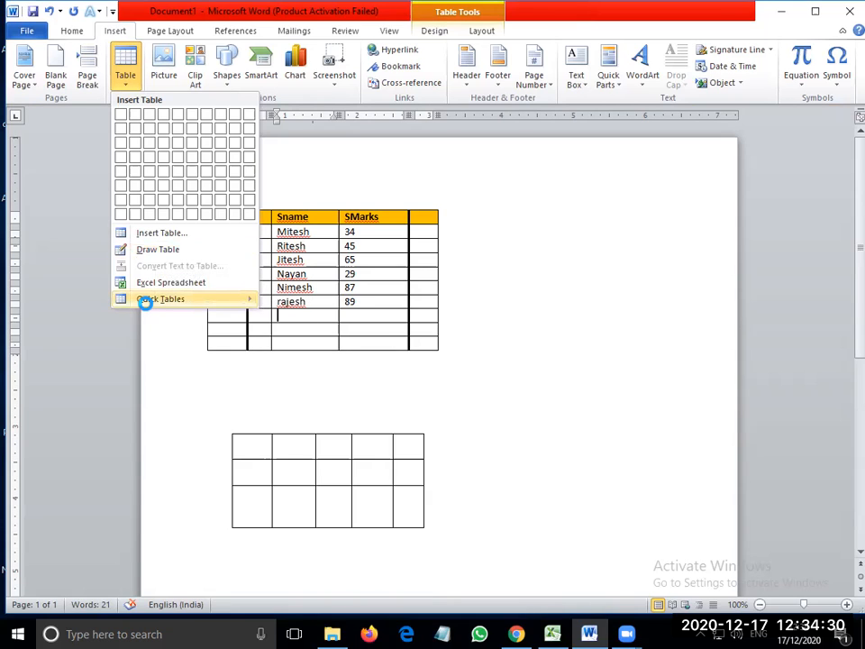
pyautogui.moveTo(149, 309)
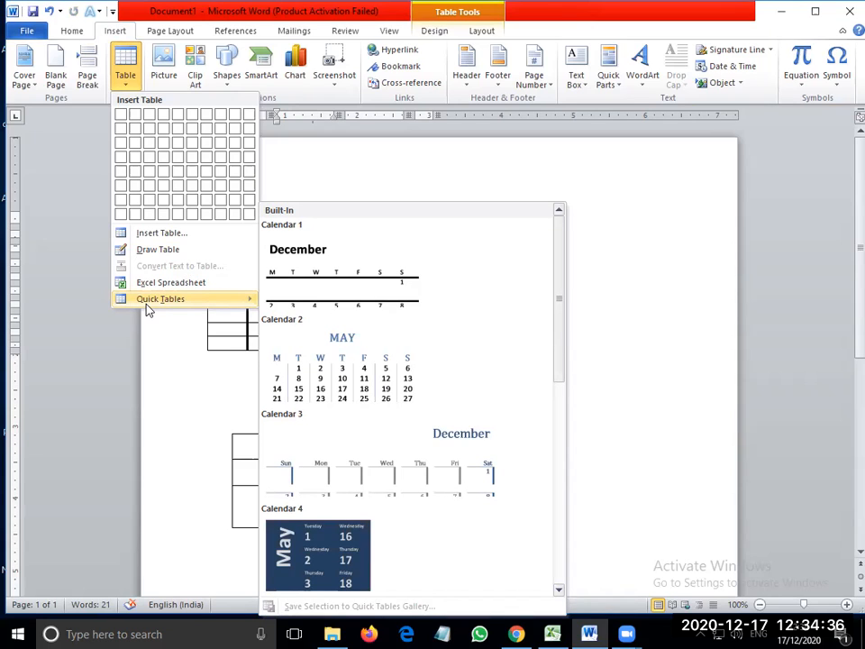
pyautogui.click(322, 379)
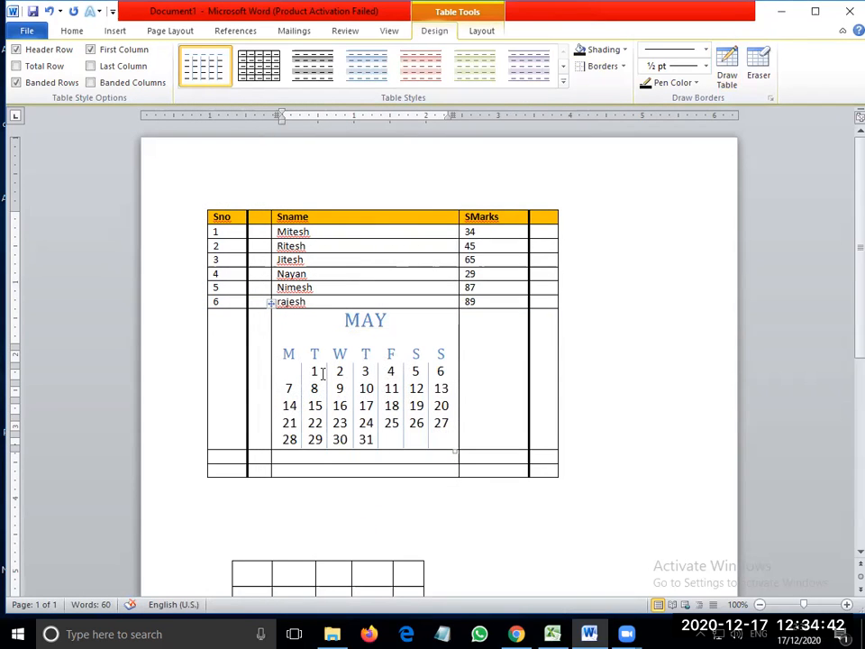
pyautogui.hotkey('ctrl', 'z')
# Step: Insert the Calendar 2 quick table on the blank line between the marks table and the hand-drawn table
pyautogui.scroll(-3, 323, 423)
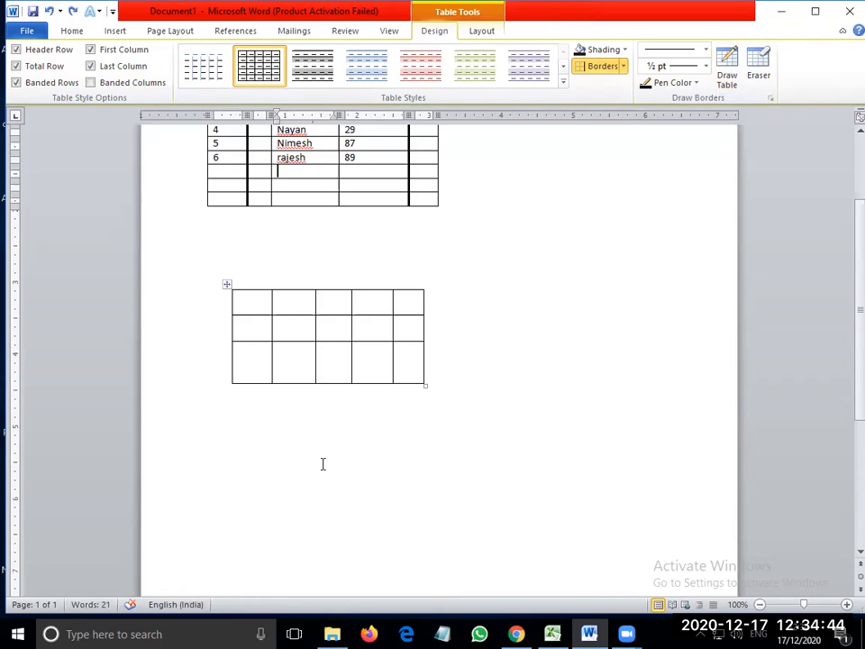
pyautogui.press('Down')
pyautogui.press('Down')
pyautogui.press('Down')
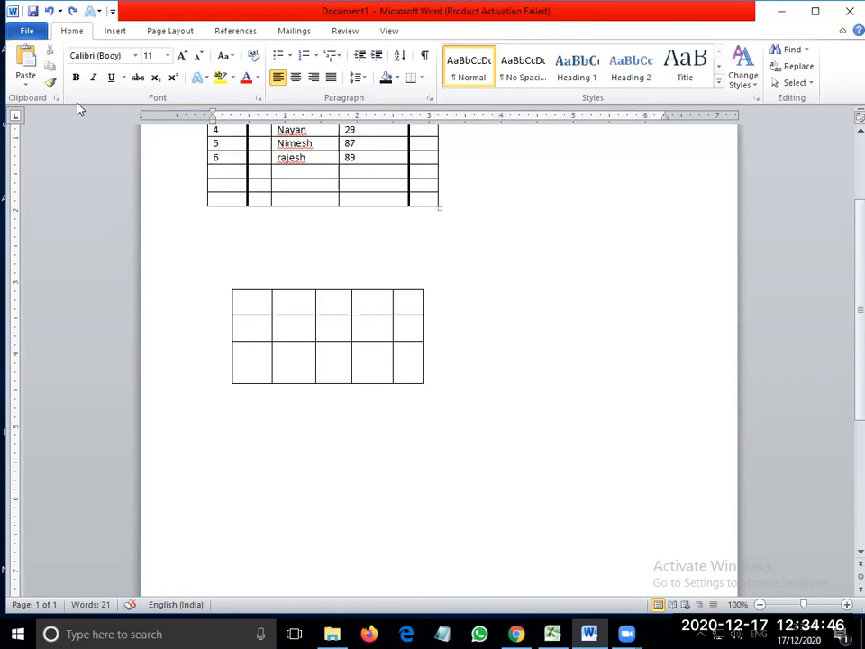
pyautogui.click(125, 36)
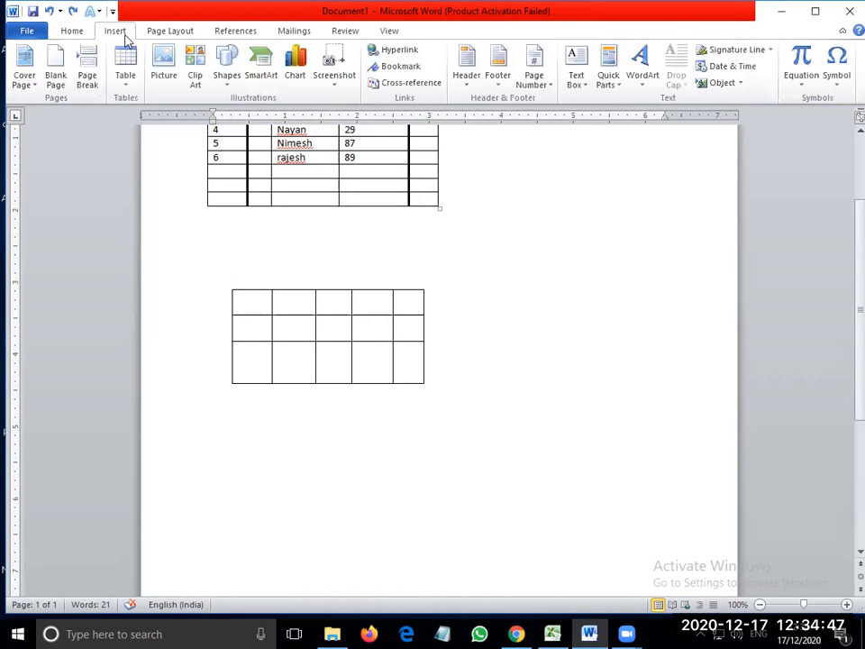
pyautogui.click(124, 84)
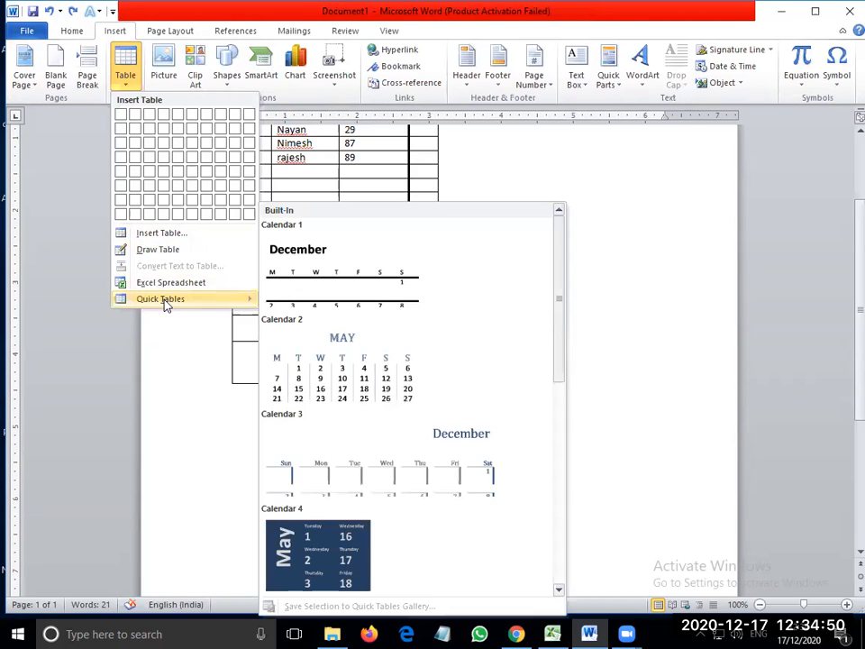
pyautogui.click(329, 357)
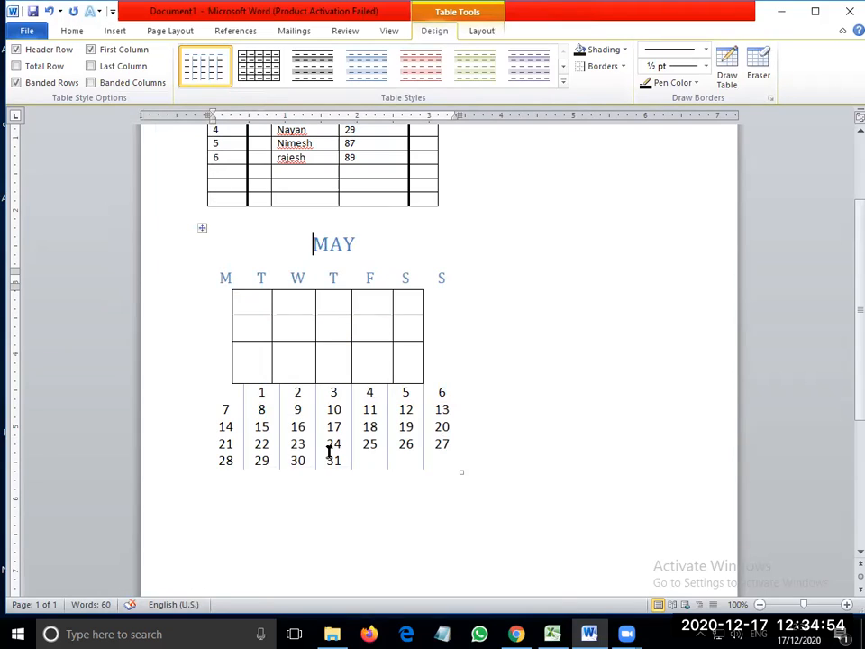
# Step: Try moving the calendar's date rows into the first cell of the hand-drawn table, and undo the move
pyautogui.moveTo(260, 392); pyautogui.dragTo(220, 486)
pyautogui.moveTo(230, 419); pyautogui.dragTo(238, 303)
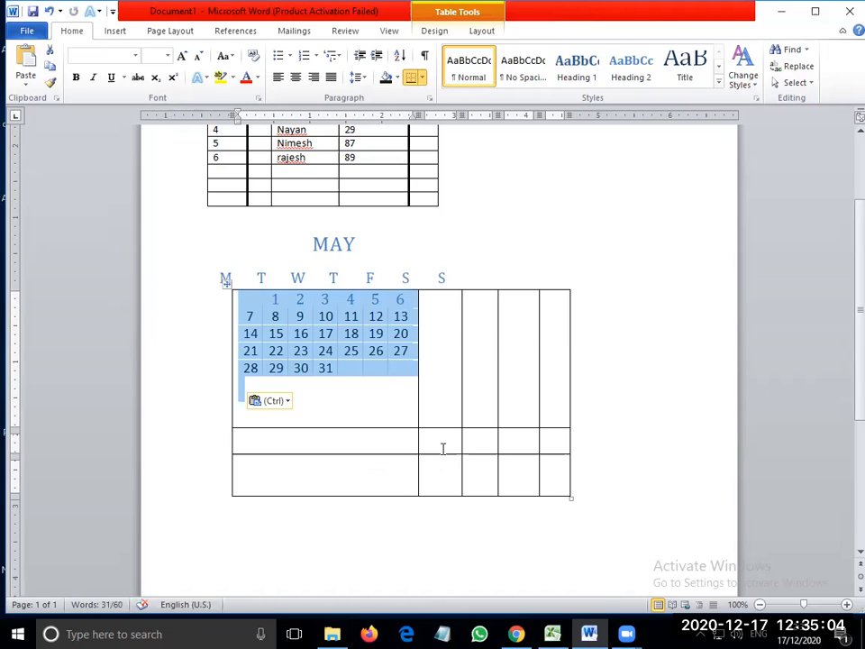
pyautogui.hotkey('ctrl', 'z')
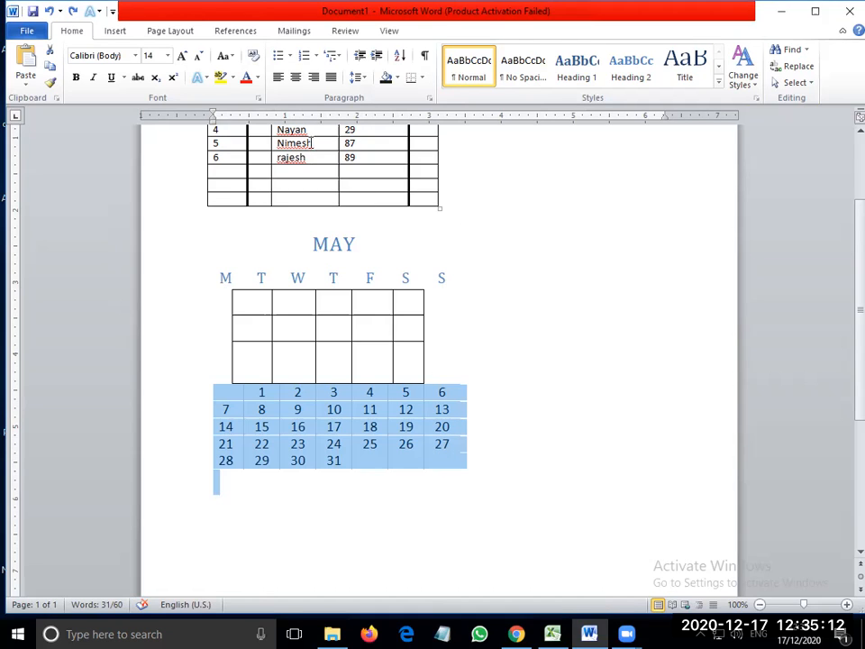
pyautogui.click(293, 325)
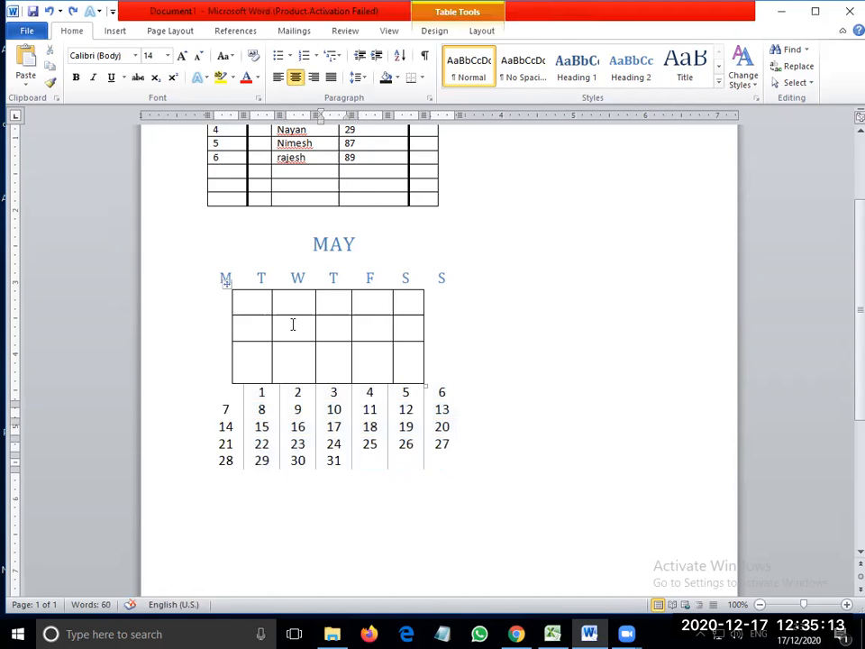
pyautogui.click(303, 428)
pyautogui.click(261, 394)
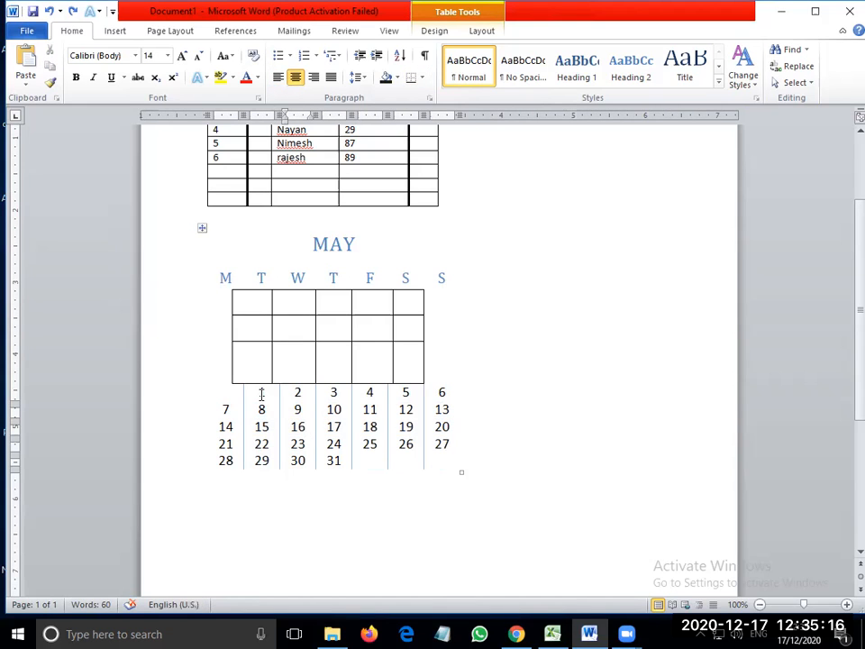
# Step: Undo the calendar insertion and the last divider lines of the hand-drawn table
pyautogui.hotkey('ctrl', 'z')
pyautogui.hotkey('ctrl', 'z')
pyautogui.hotkey('ctrl', 'z')
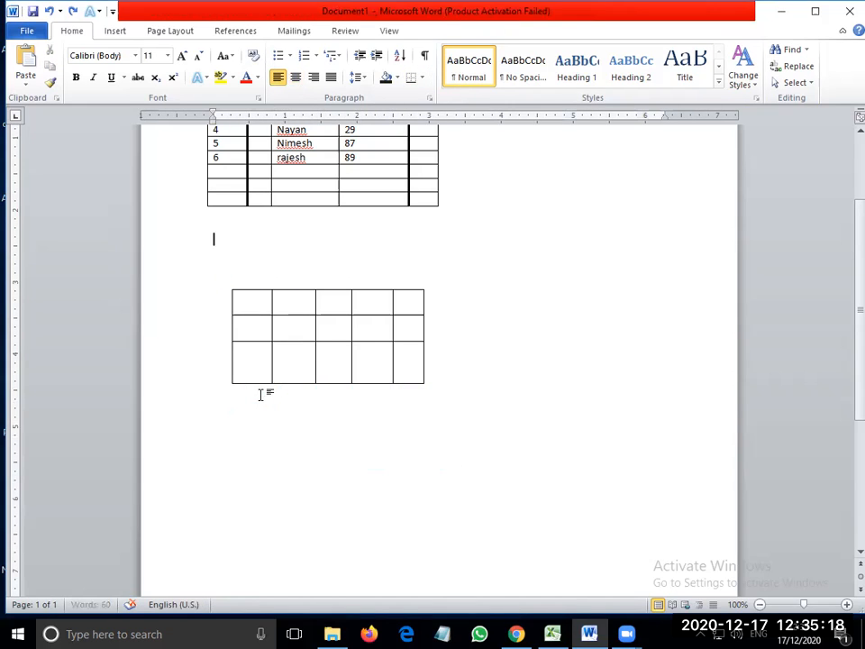
pyautogui.hotkey('ctrl', 'z')
pyautogui.hotkey('ctrl', 'z')
pyautogui.hotkey('ctrl', 'z')
pyautogui.hotkey('ctrl', 'z')
pyautogui.hotkey('ctrl', 'z')
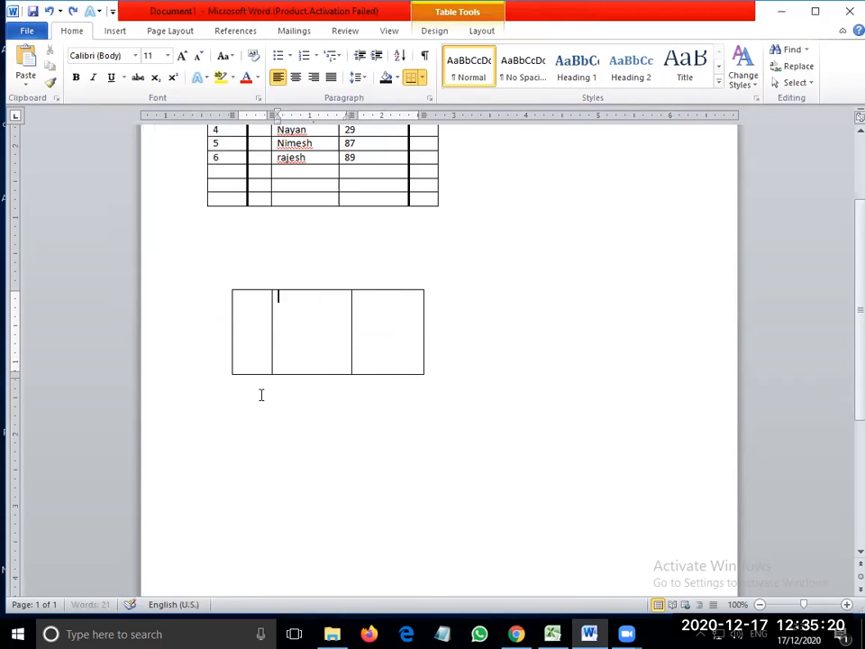
# Step: Insert the Calendar 2 quick table on a blank line below the marks table and apply the plain black grid style to it
pyautogui.click(267, 308)
pyautogui.press('Return')
pyautogui.press('Return')
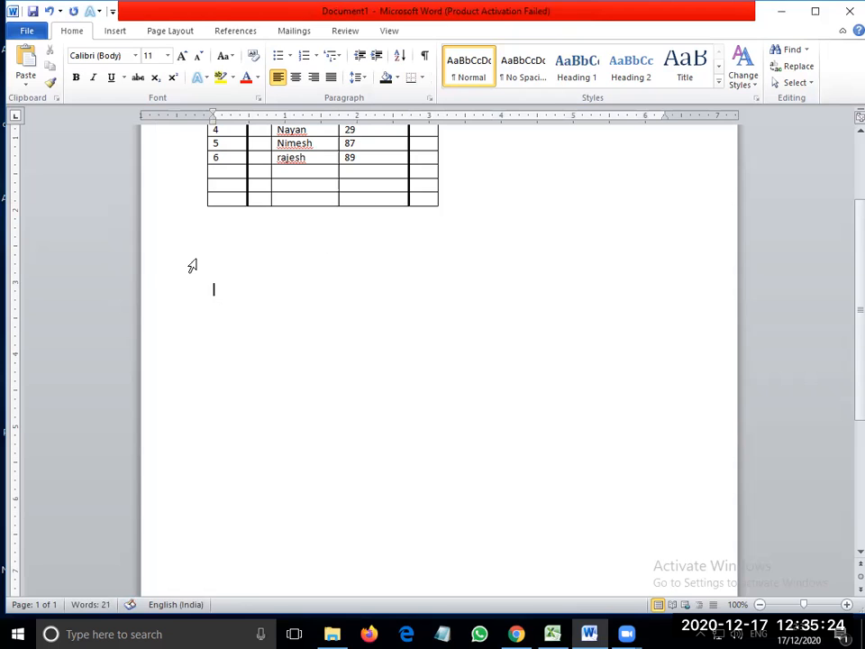
pyautogui.click(115, 31)
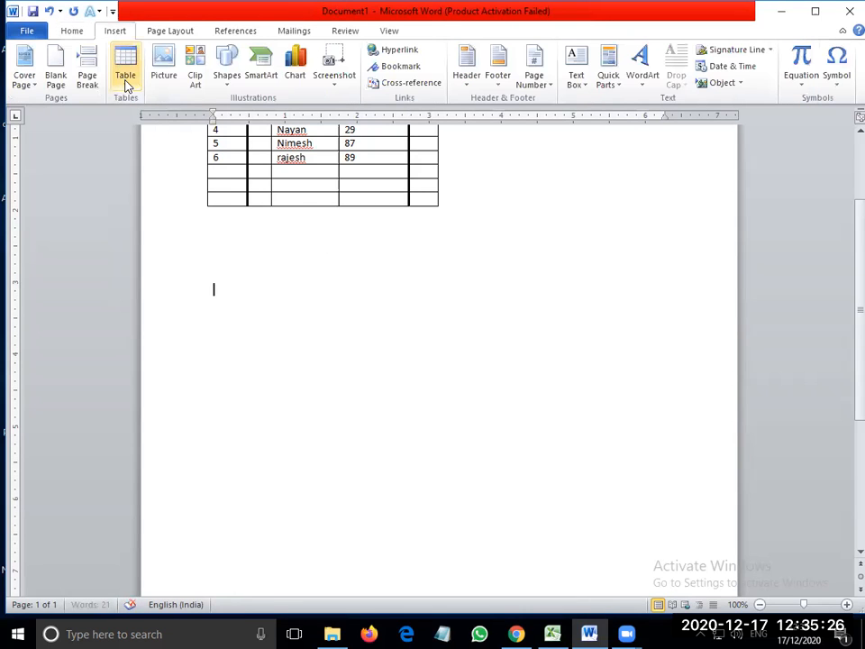
pyautogui.click(127, 85)
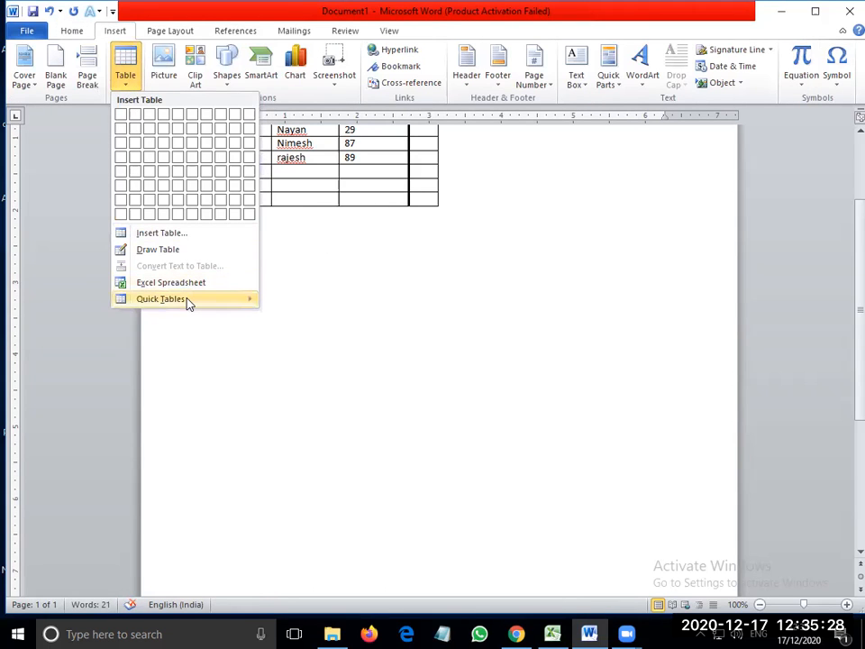
pyautogui.moveTo(189, 303)
pyautogui.click(365, 391)
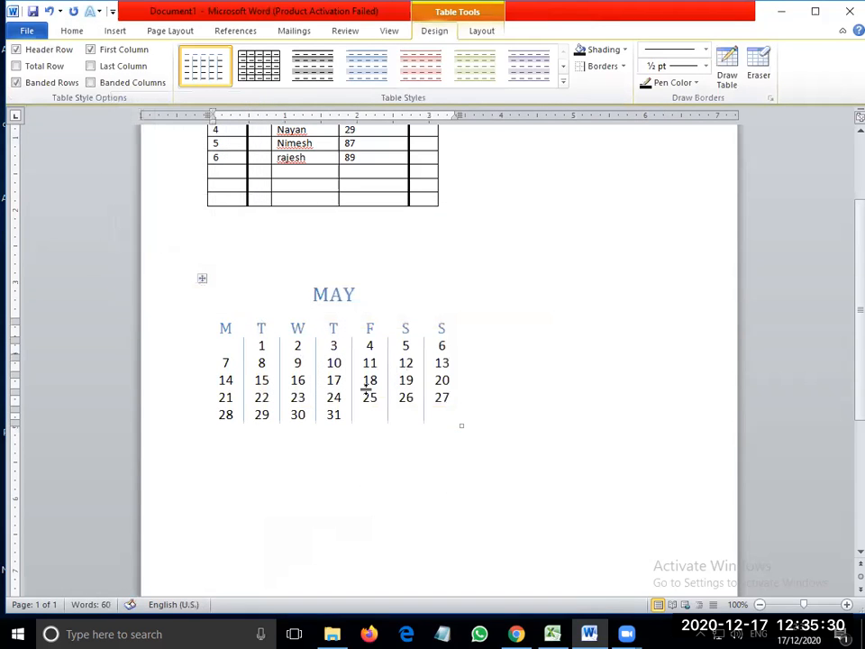
pyautogui.click(200, 278)
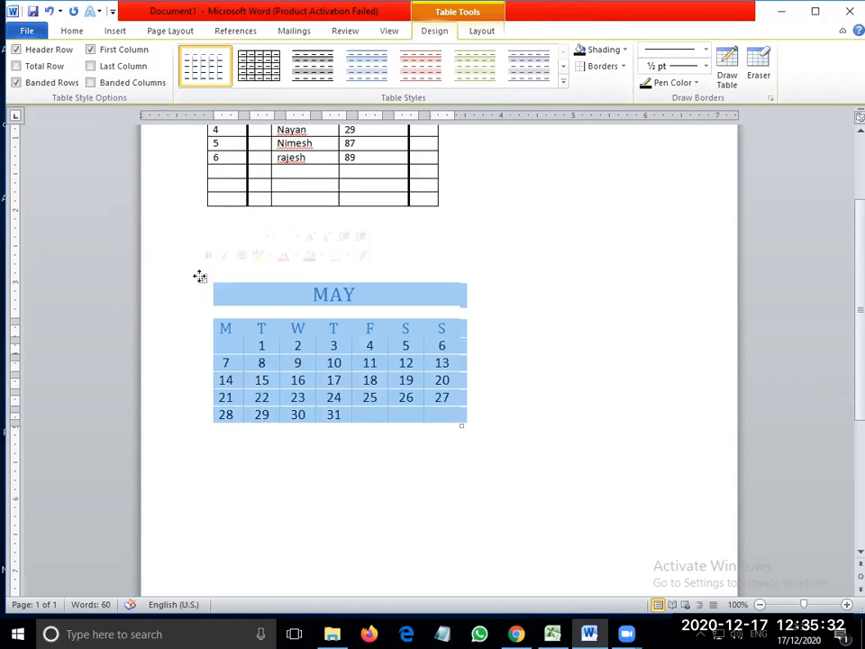
pyautogui.click(261, 64)
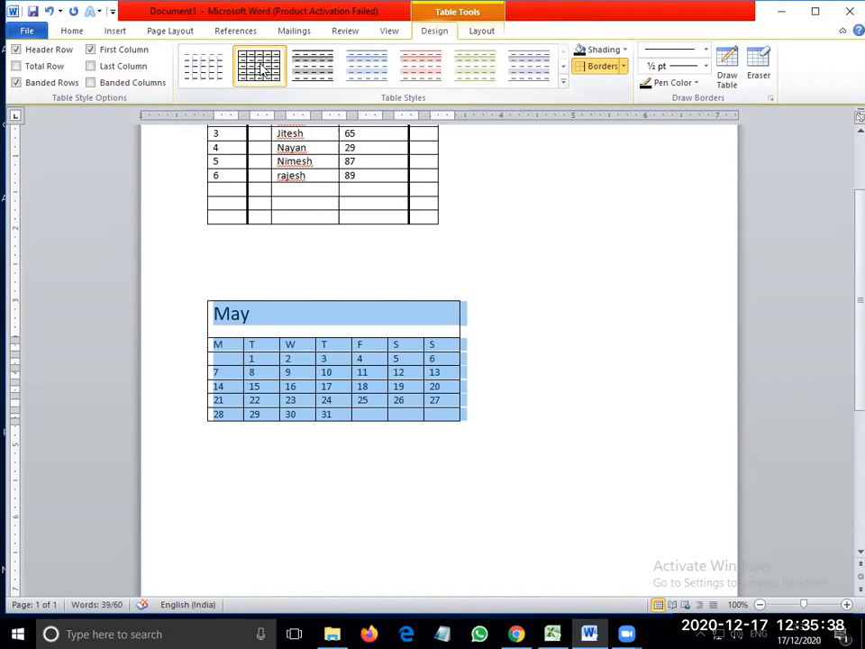
# Step: Delete the first empty row below row 6 of the marks table
pyautogui.click(314, 190)
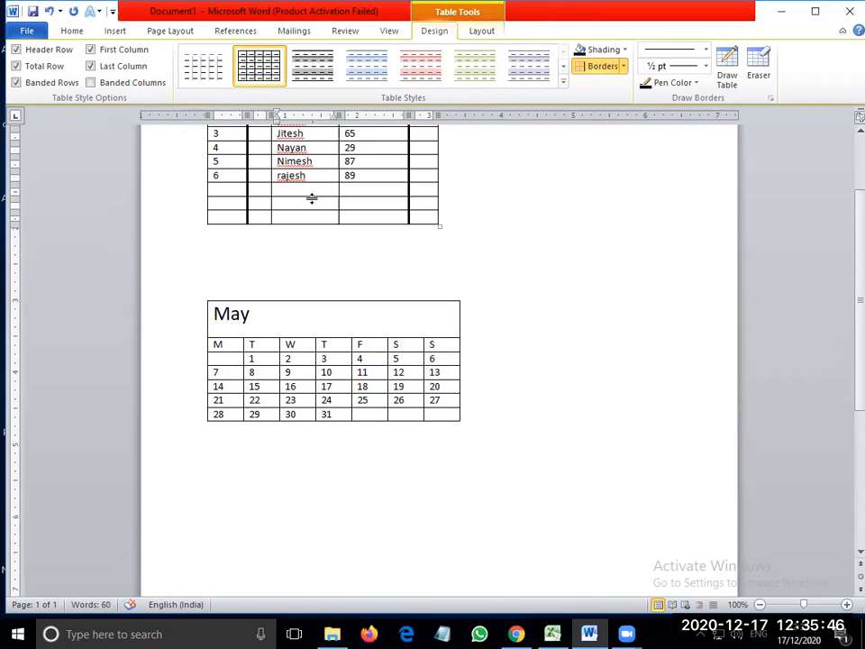
pyautogui.click(480, 32)
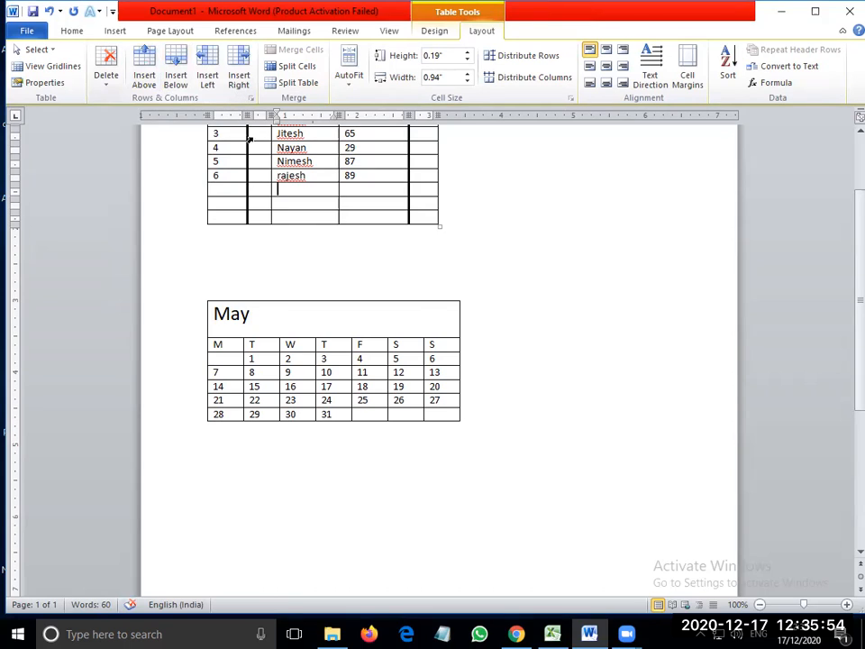
pyautogui.click(100, 90)
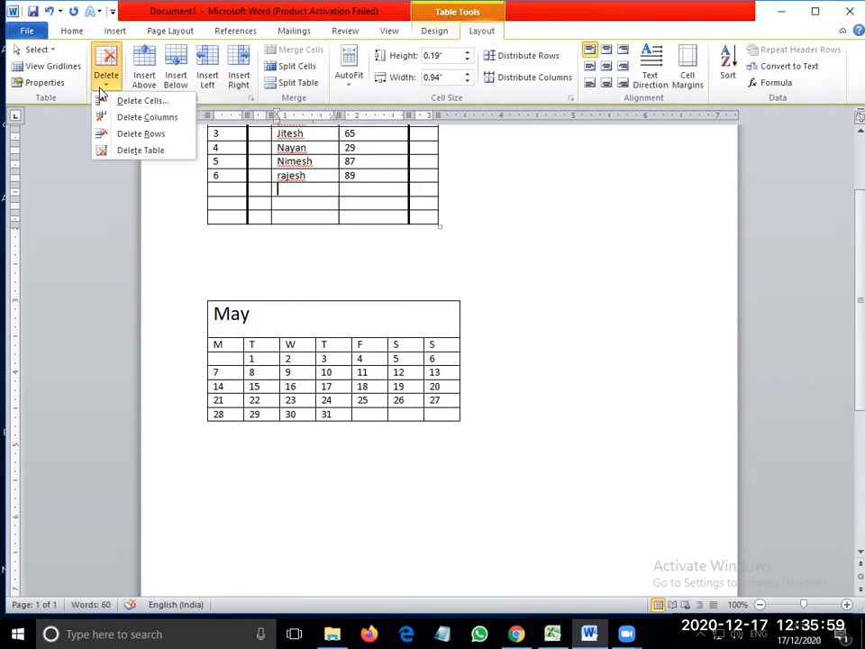
pyautogui.click(122, 134)
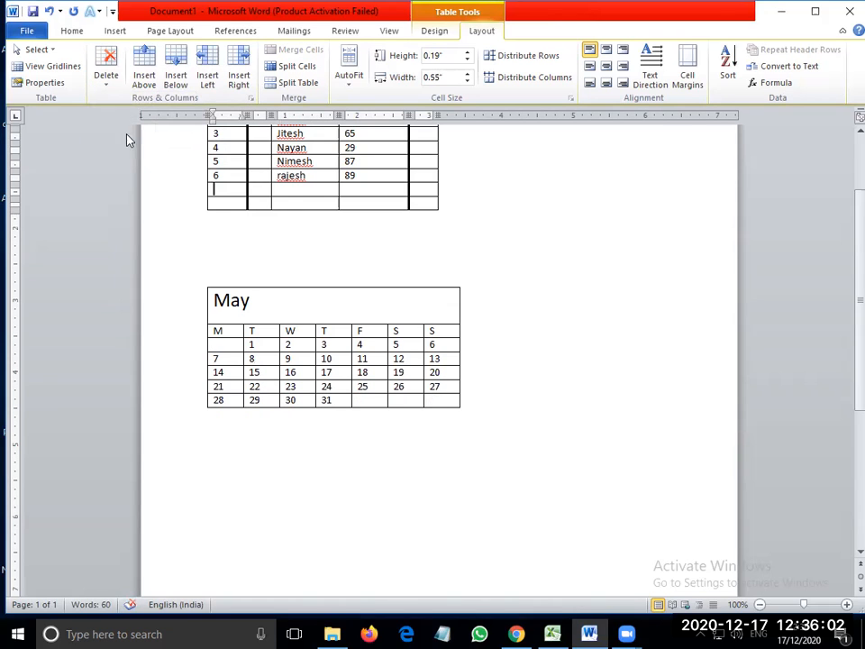
# Step: Insert a table with 5 columns and 2 rows between the marks table and the May calendar
pyautogui.click(269, 238)
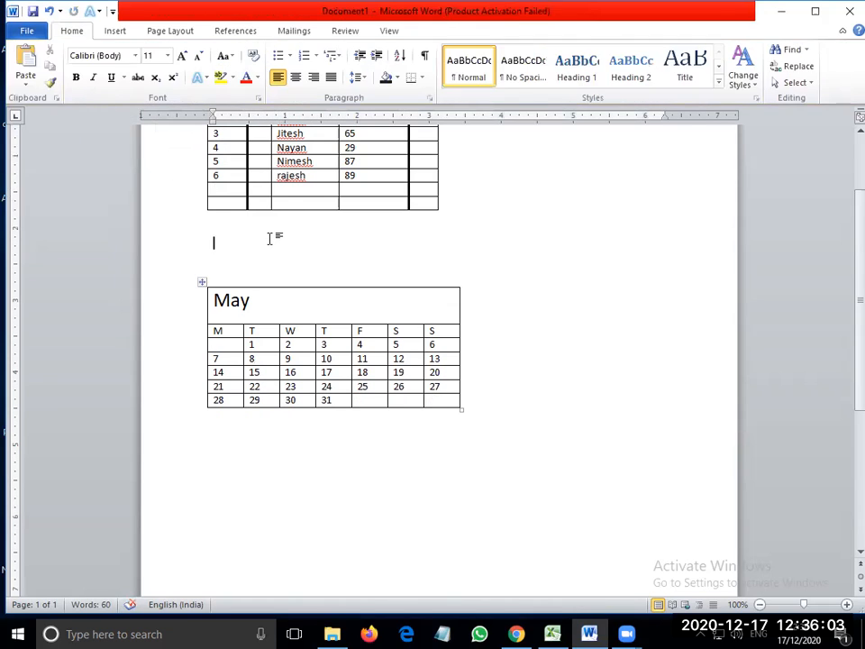
pyautogui.click(115, 31)
pyautogui.click(125, 81)
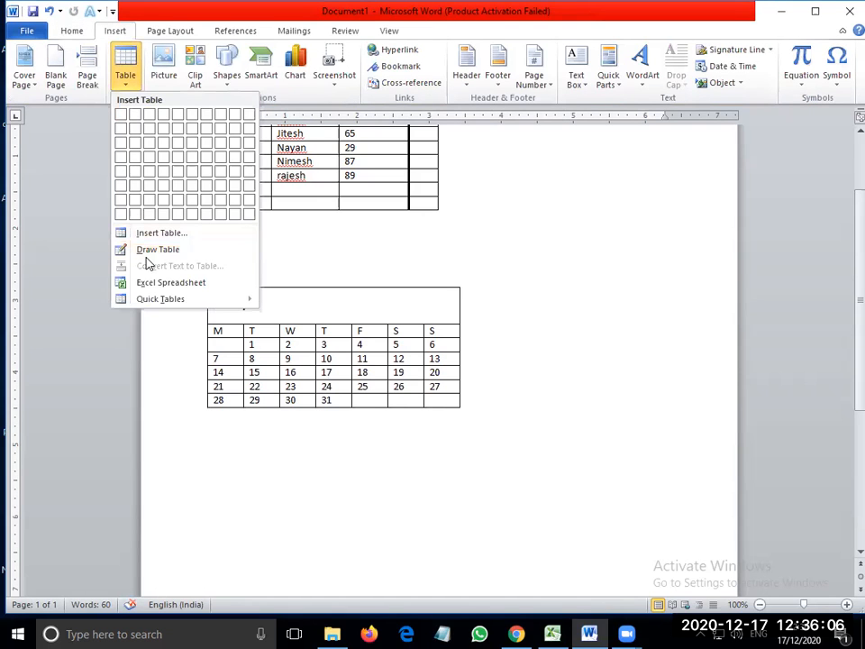
pyautogui.click(163, 234)
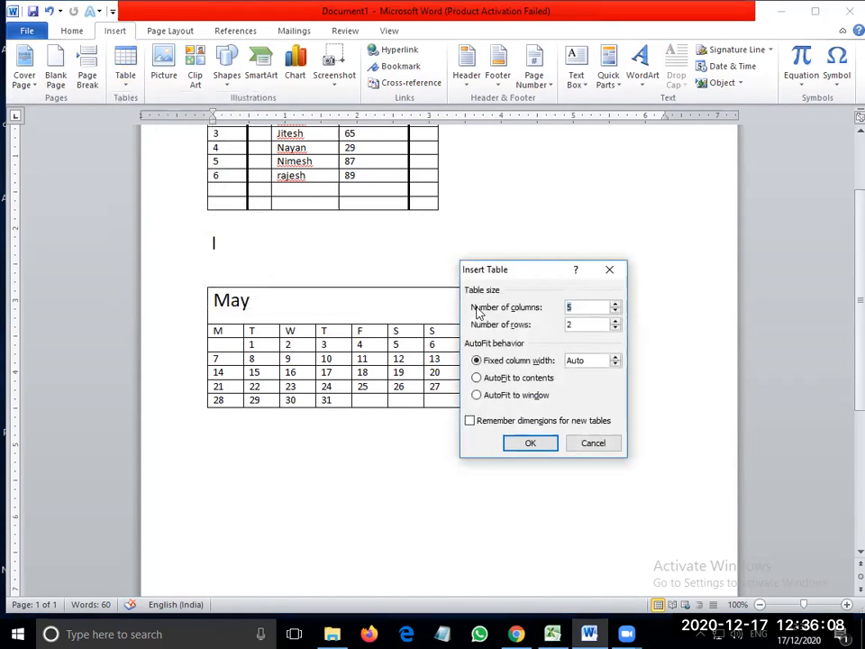
pyautogui.click(530, 442)
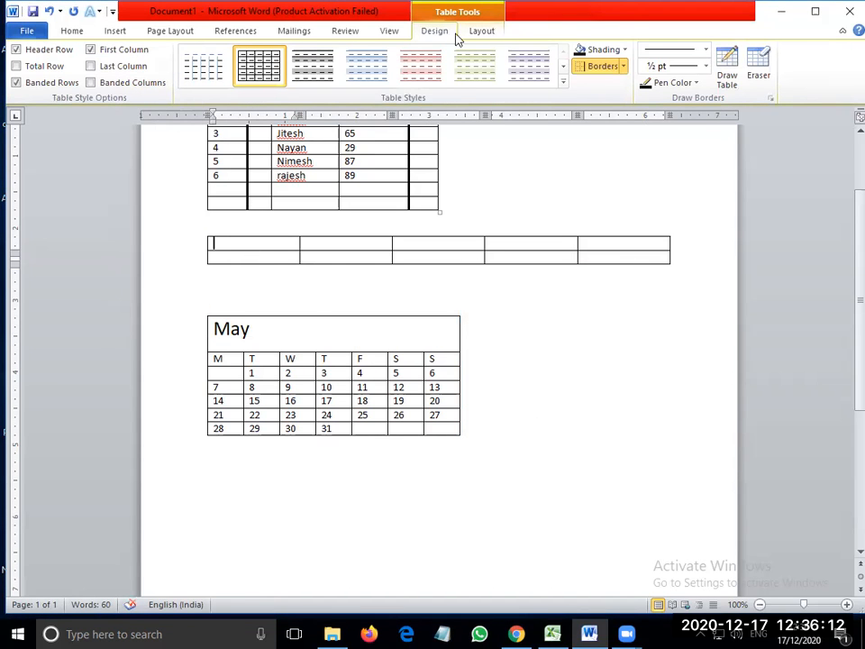
# Step: Delete the entire empty five-column table between the marks table and the calendar
pyautogui.click(482, 31)
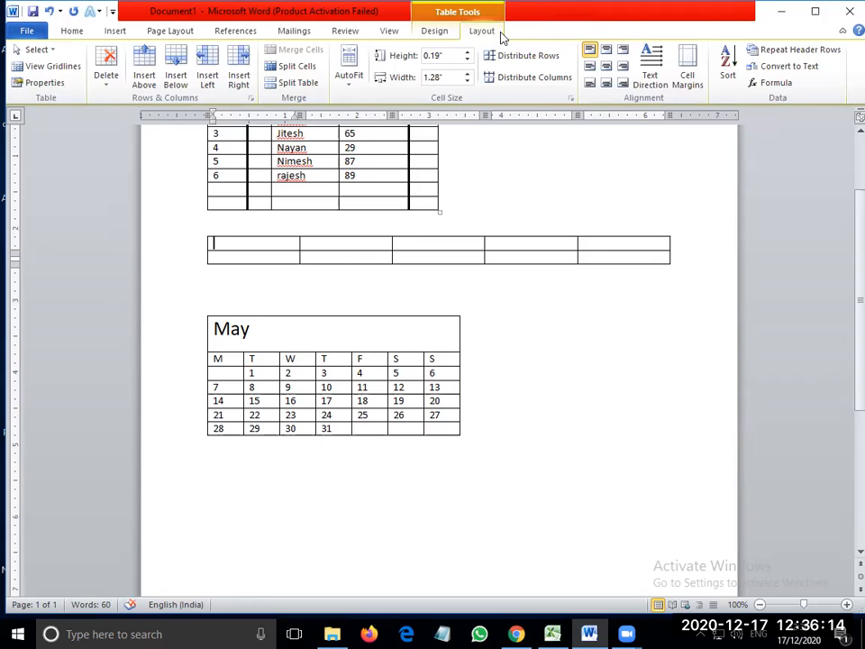
pyautogui.click(105, 83)
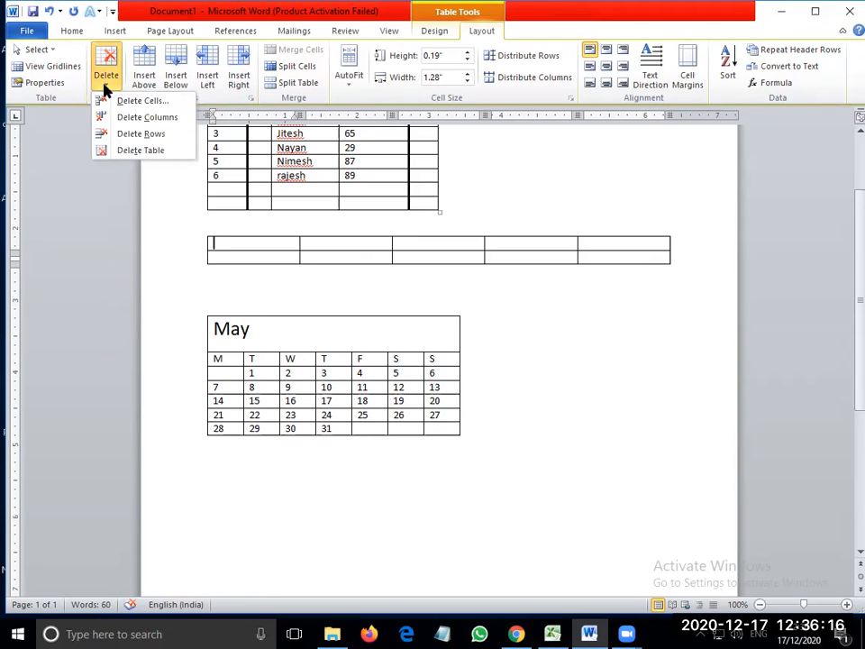
pyautogui.click(135, 152)
# Step: Review the deletion options for the last empty row of the marks table and close them without deleting anything
pyautogui.click(305, 199)
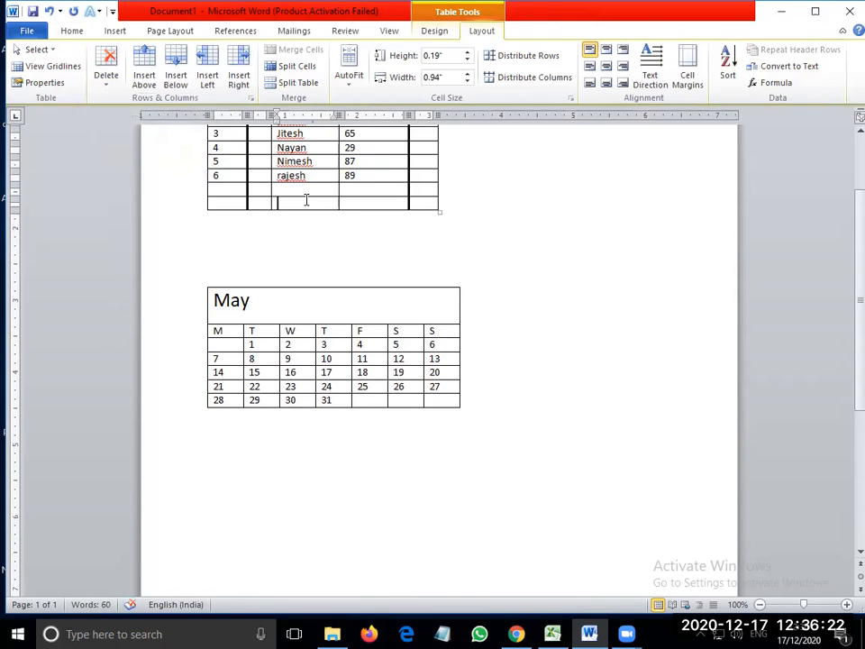
pyautogui.click(107, 79)
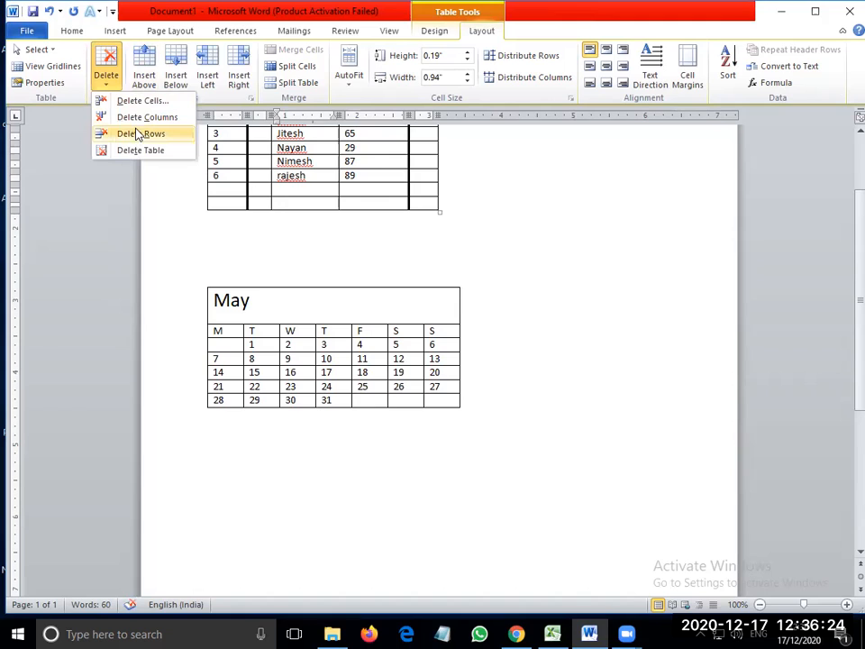
pyautogui.click(425, 189)
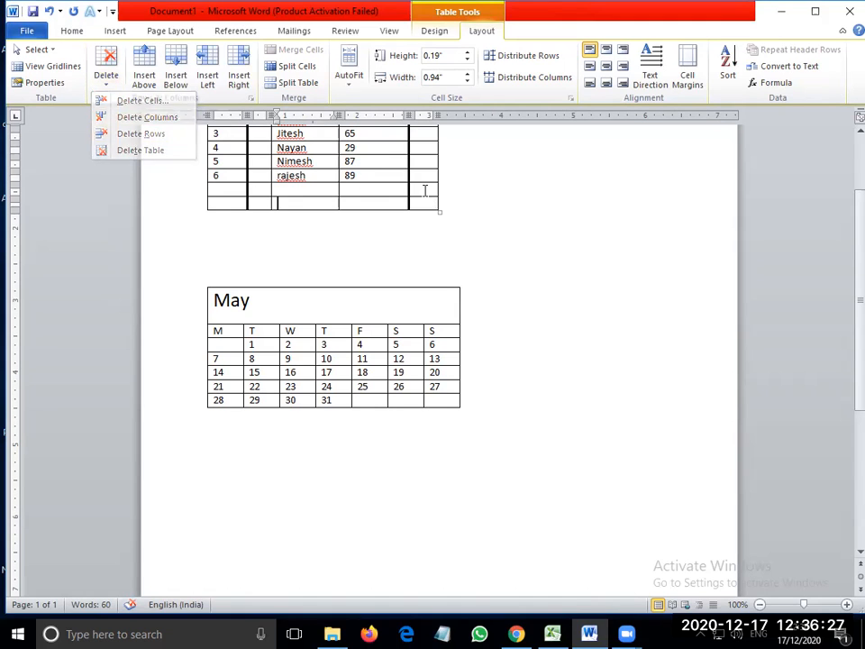
# Step: Delete the last empty column of the marks table, after the SMarks column
pyautogui.click(109, 81)
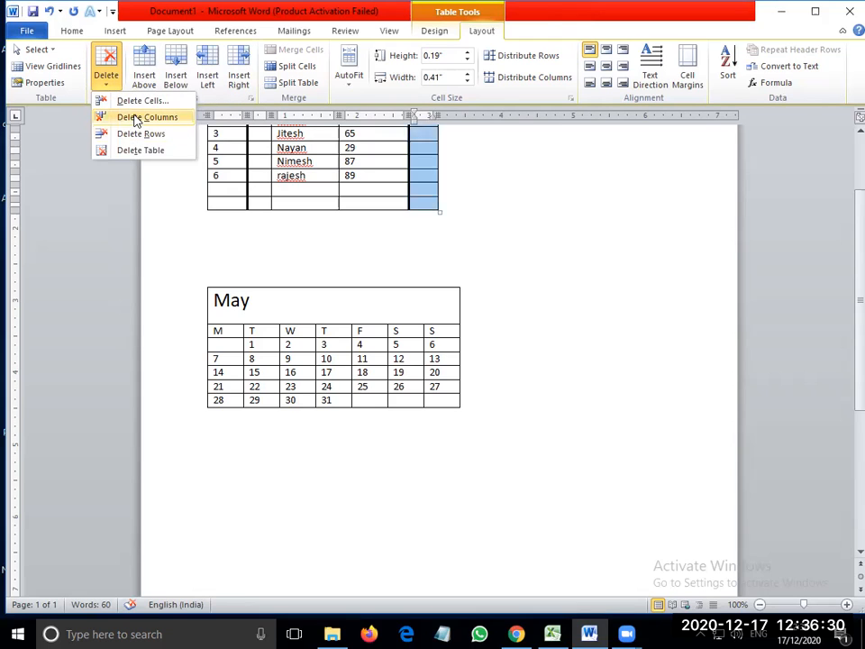
pyautogui.click(133, 119)
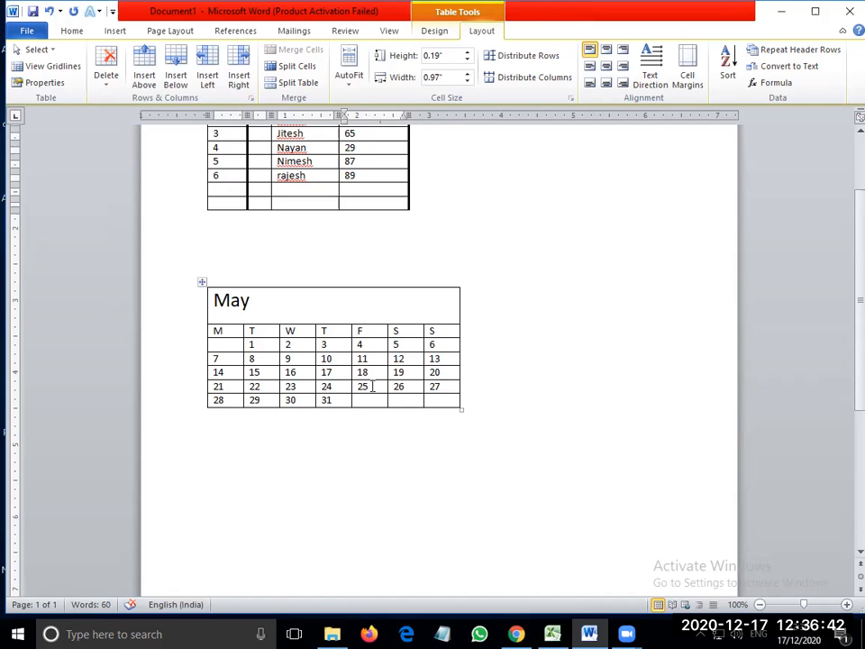
pyautogui.click(218, 190)
pyautogui.click(27, 32)
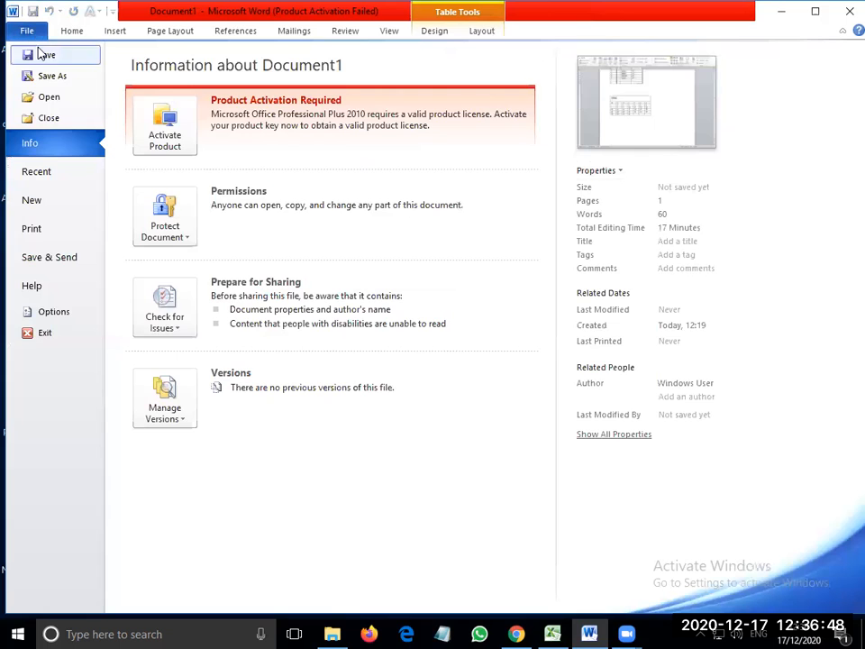
pyautogui.click(27, 32)
pyautogui.hotkey('ctrl', 's')
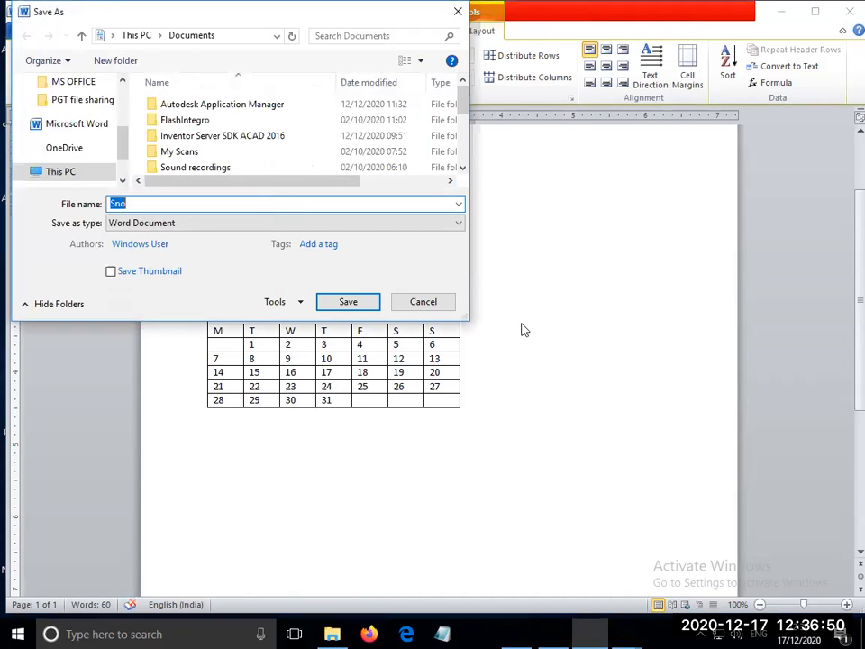
pyautogui.click(443, 309)
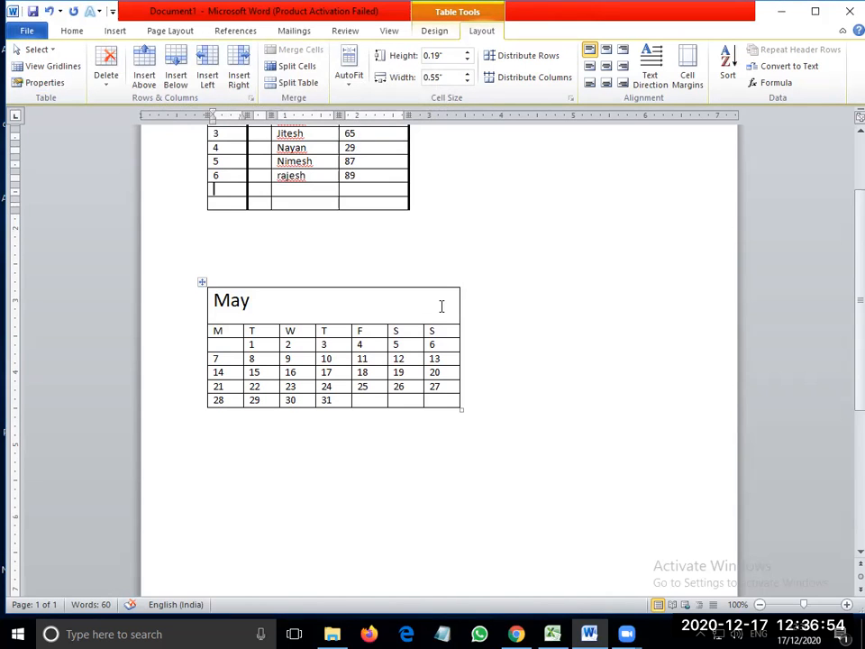
# Step: Split the first empty Sno cell below row 6 of the marks table into 3 columns and 2 rows
pyautogui.scroll(3, 439, 304)
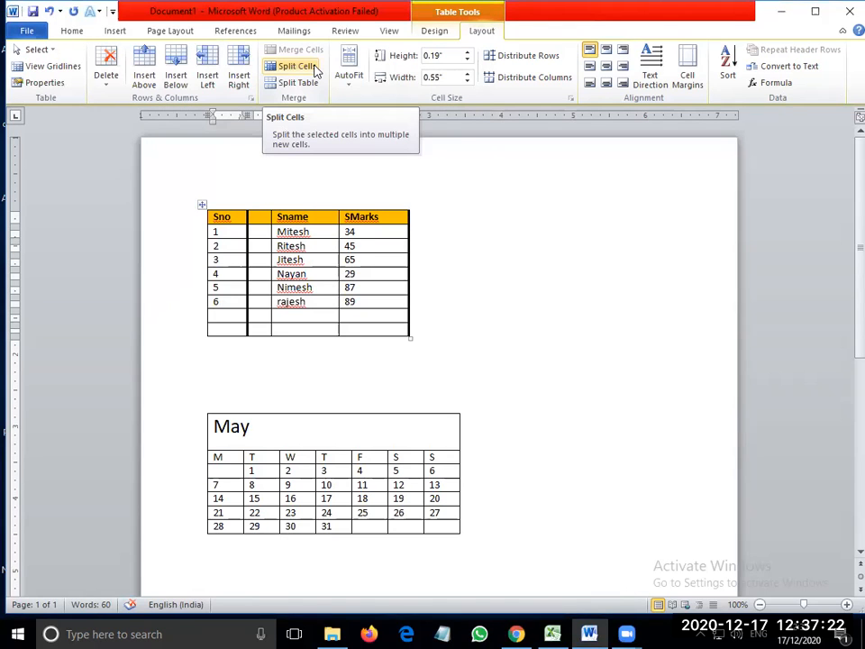
pyautogui.click(315, 70)
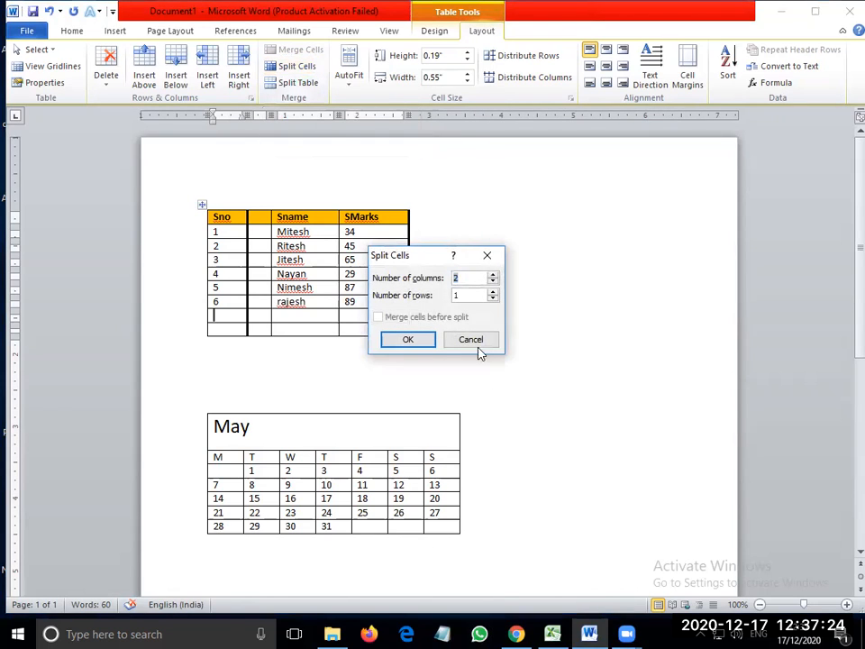
pyautogui.moveTo(427, 257); pyautogui.dragTo(553, 240)
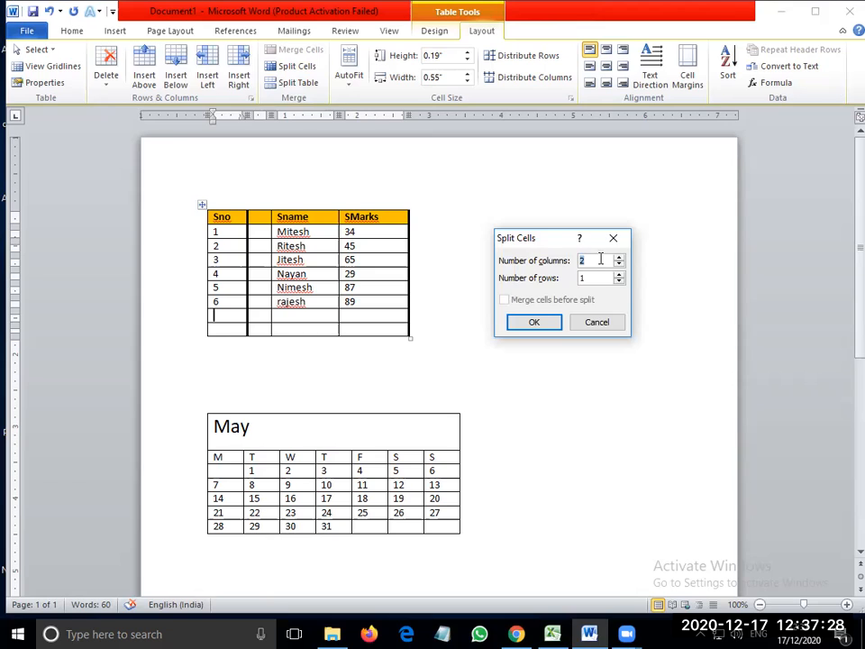
pyautogui.press('BackSpace')
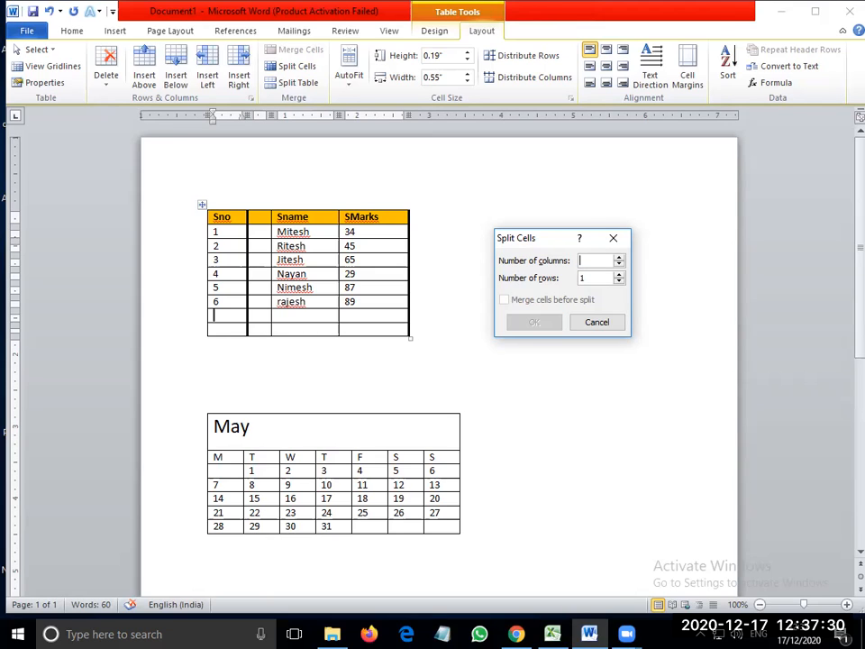
pyautogui.write('3')
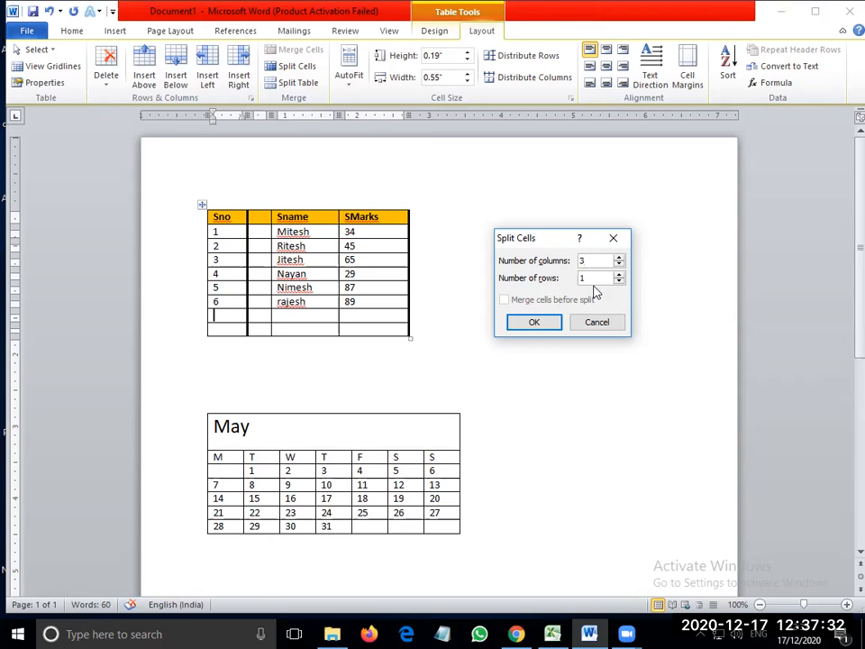
pyautogui.moveTo(587, 280); pyautogui.dragTo(571, 280)
pyautogui.write('2')
pyautogui.click(557, 321)
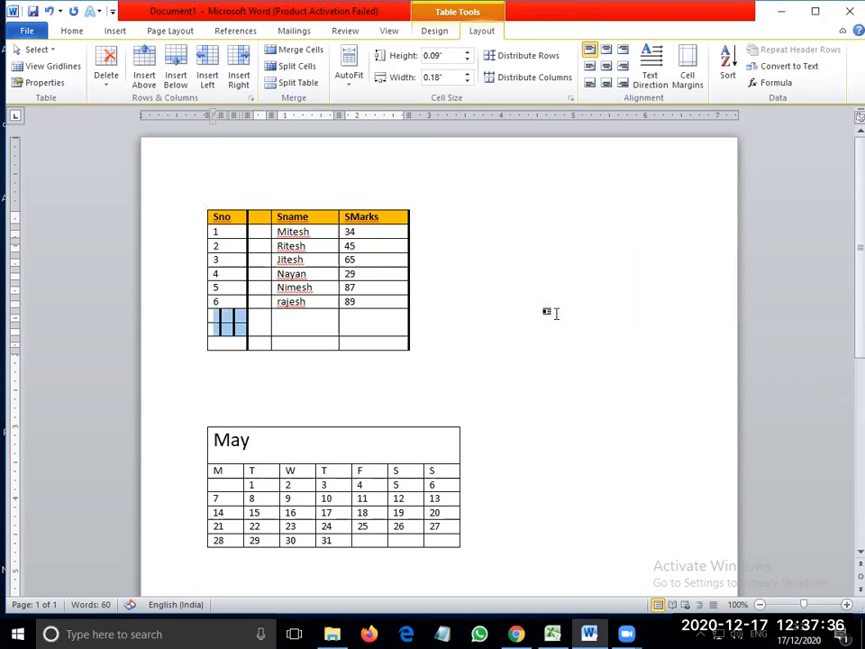
# Step: Check the small cells made by the split in the Sno column and undo the cell split
pyautogui.click(217, 322)
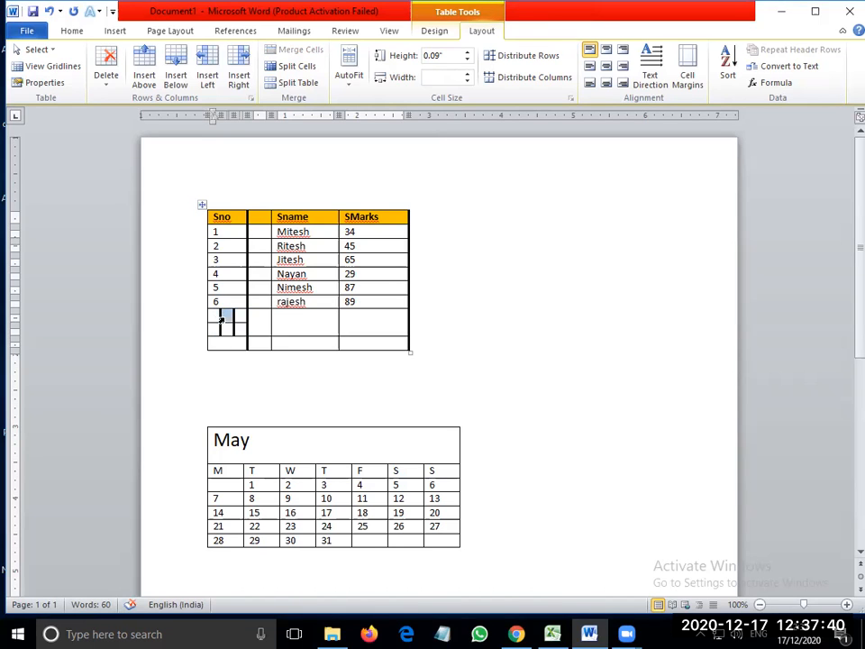
pyautogui.click(238, 331)
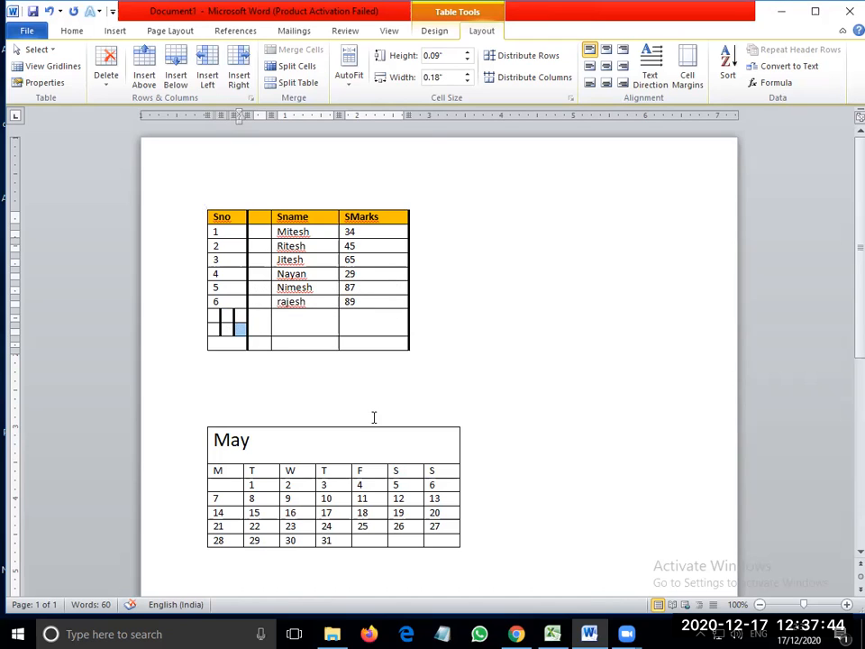
pyautogui.hotkey('ctrl', 'z')
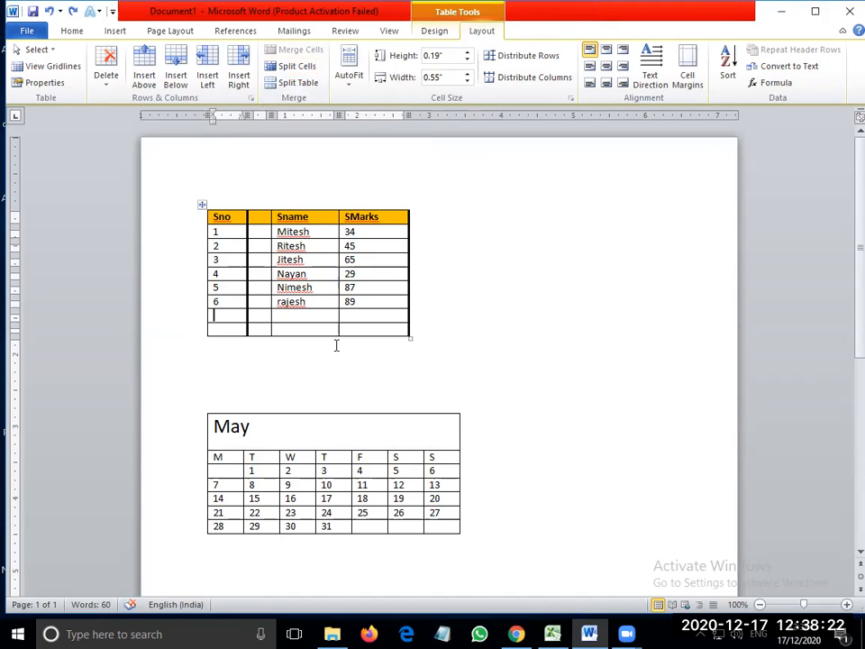
# Step: Split the marks table above its first empty row and rejoin the two parts into one table
pyautogui.click(289, 85)
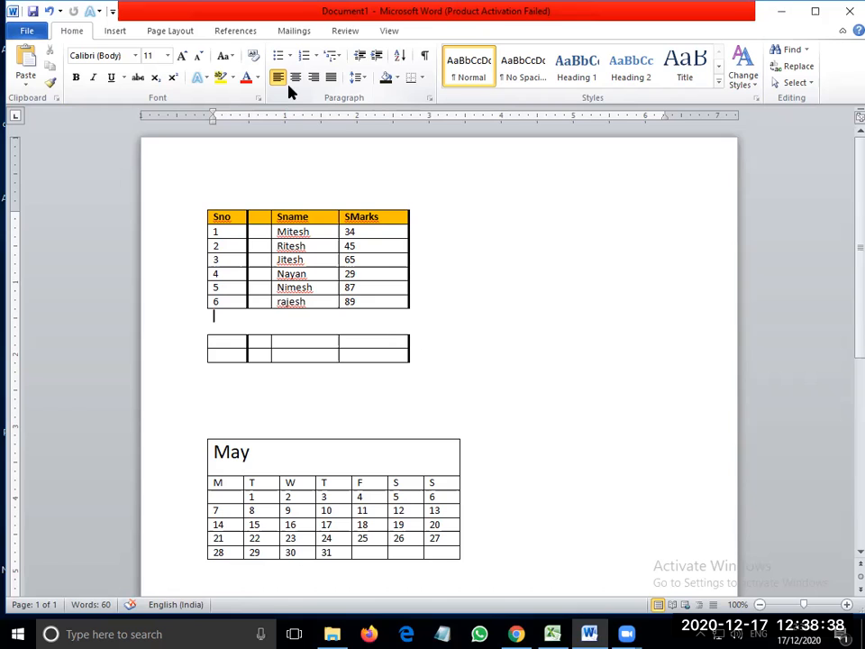
pyautogui.press('Delete')
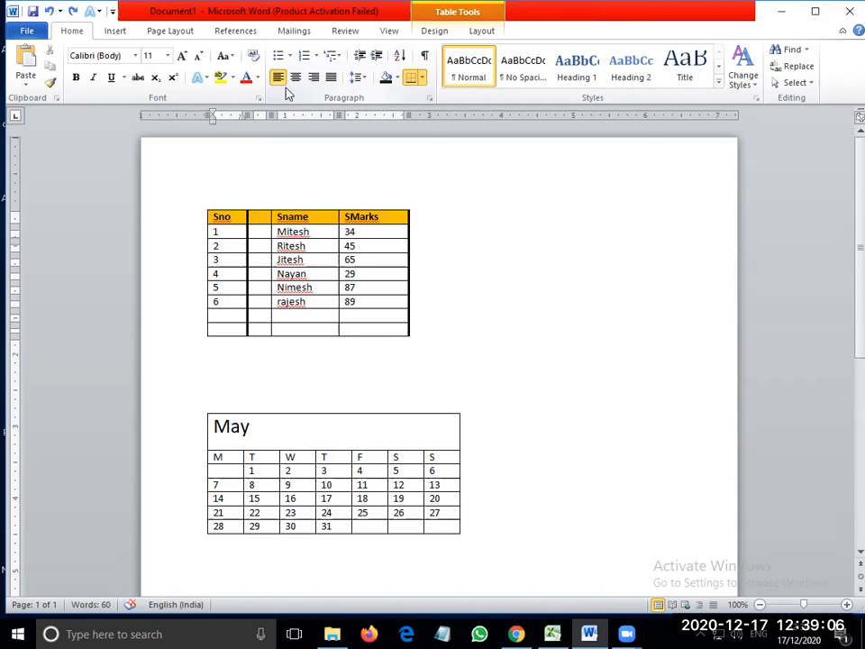
# Step: Merge the first three cells of the marks table's last empty row into one cell
pyautogui.click(231, 329)
pyautogui.click(470, 36)
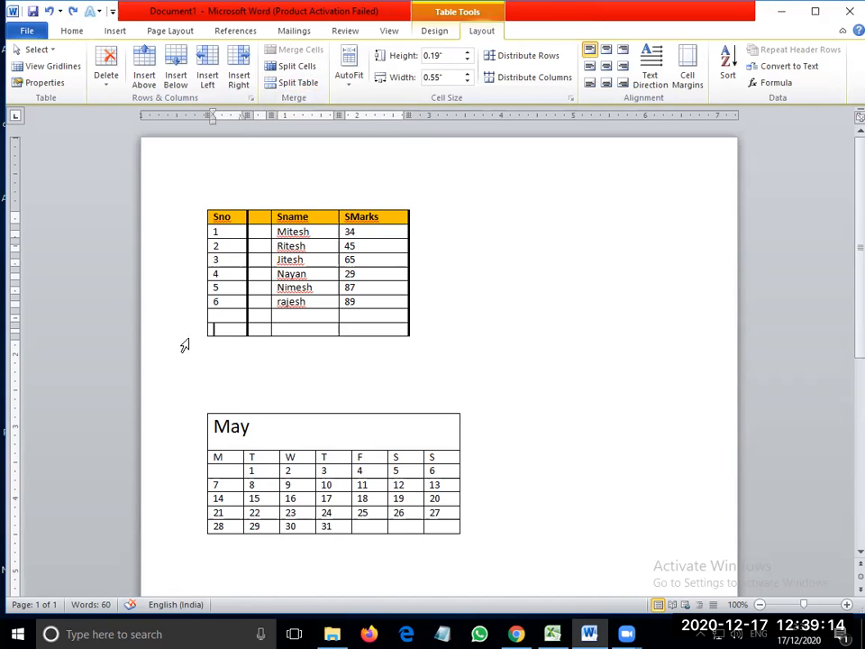
pyautogui.click(220, 330)
pyautogui.moveTo(220, 333); pyautogui.dragTo(257, 338)
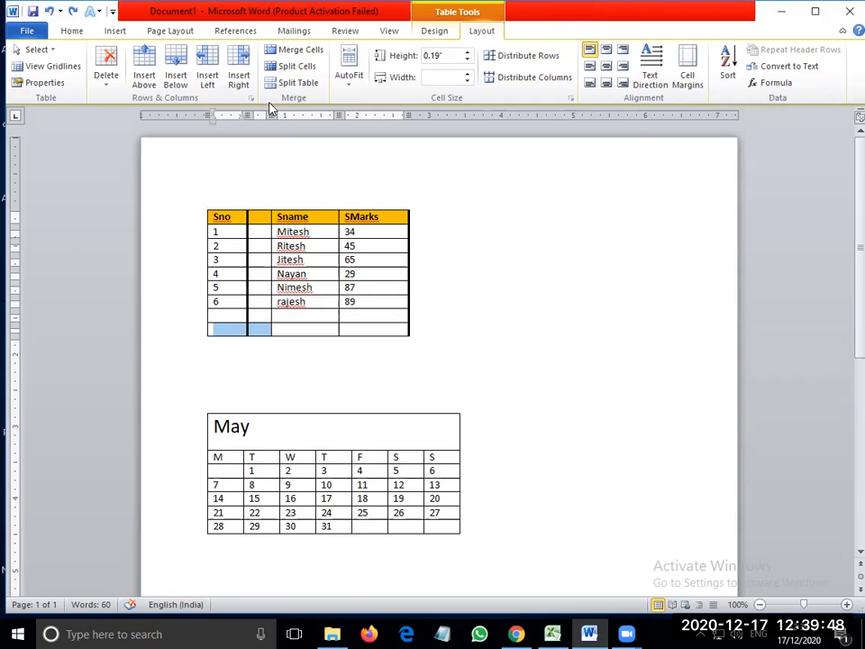
pyautogui.click(231, 330)
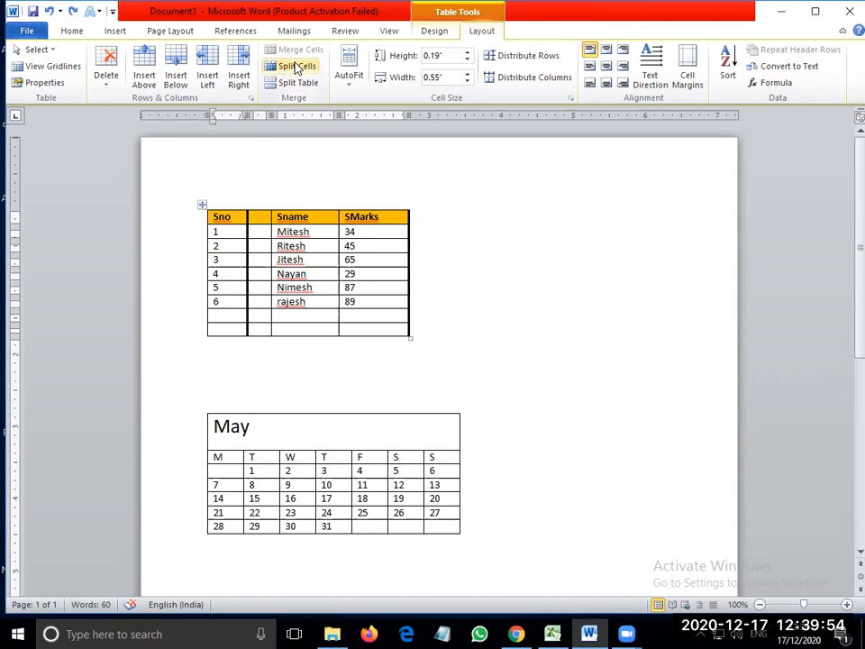
pyautogui.moveTo(284, 332); pyautogui.dragTo(224, 334)
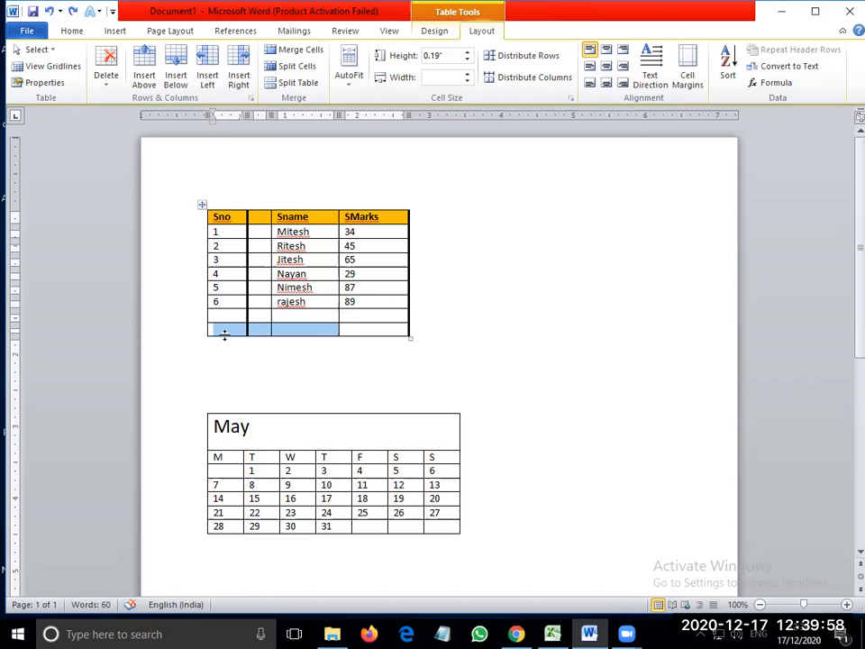
pyautogui.click(303, 54)
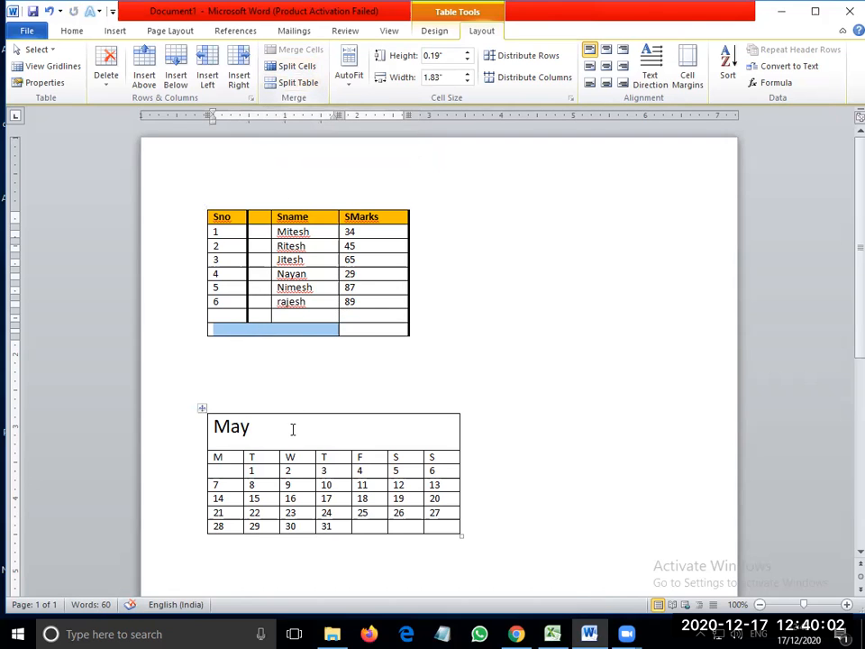
# Step: Undo the merge of the three cells in the marks table's last row
pyautogui.click(294, 334)
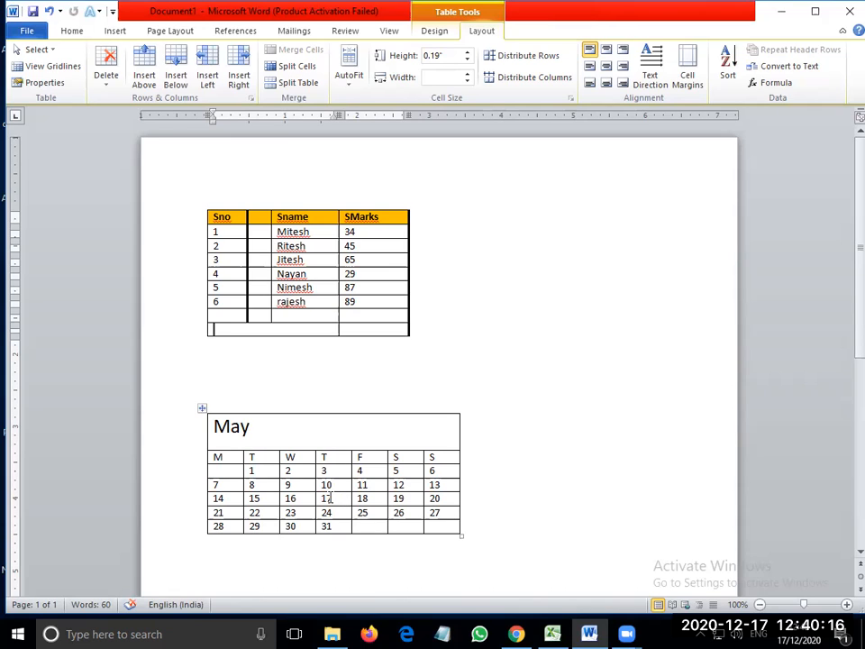
pyautogui.hotkey('ctrl', 'z')
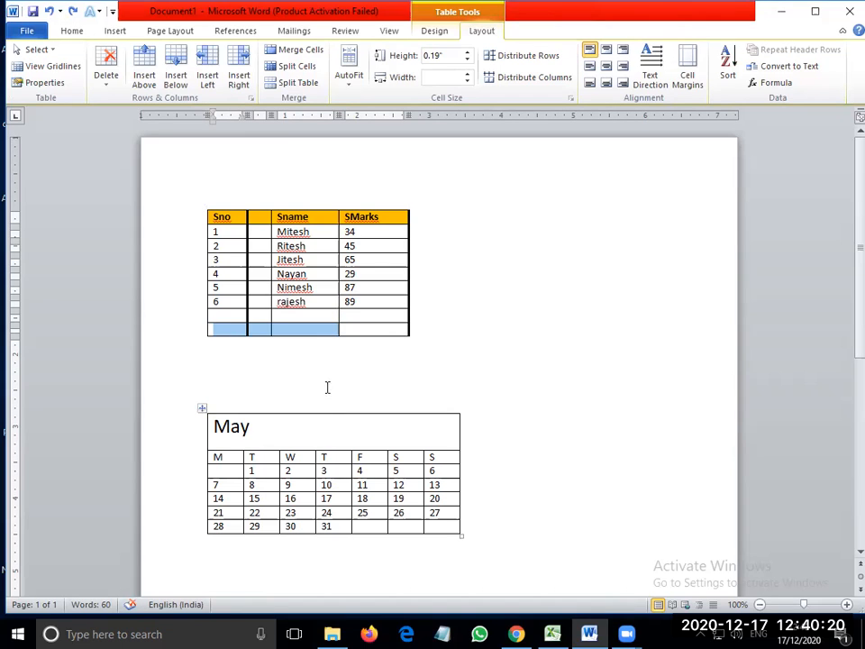
pyautogui.click(299, 330)
pyautogui.moveTo(372, 330); pyautogui.dragTo(307, 336)
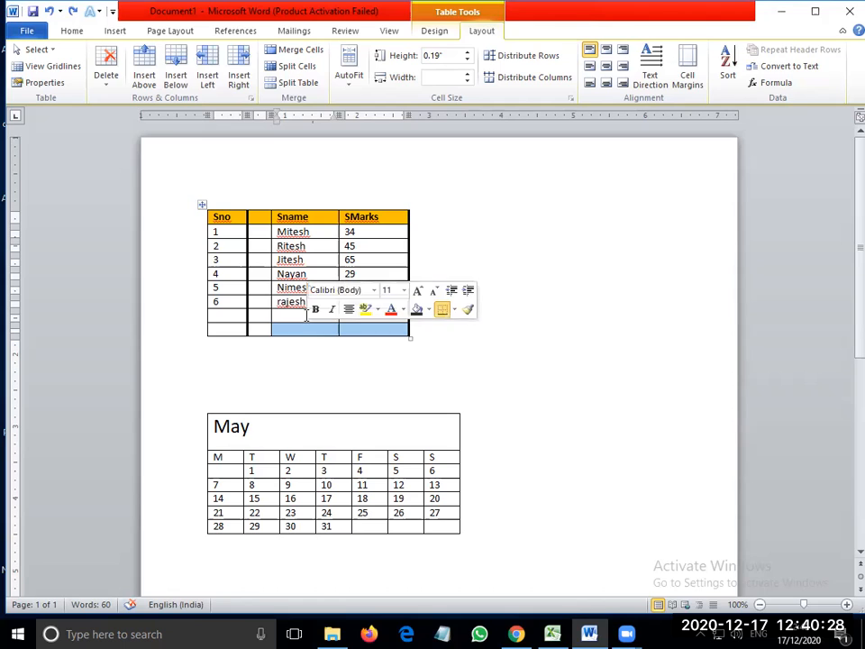
pyautogui.click(300, 314)
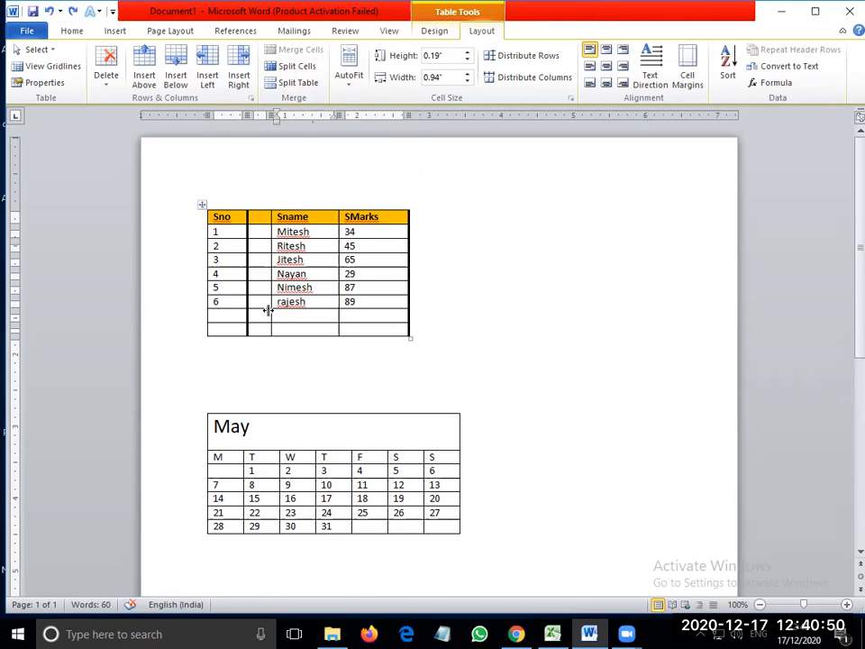
# Step: Select the whole marks table and AutoFit its columns to their contents
pyautogui.click(351, 86)
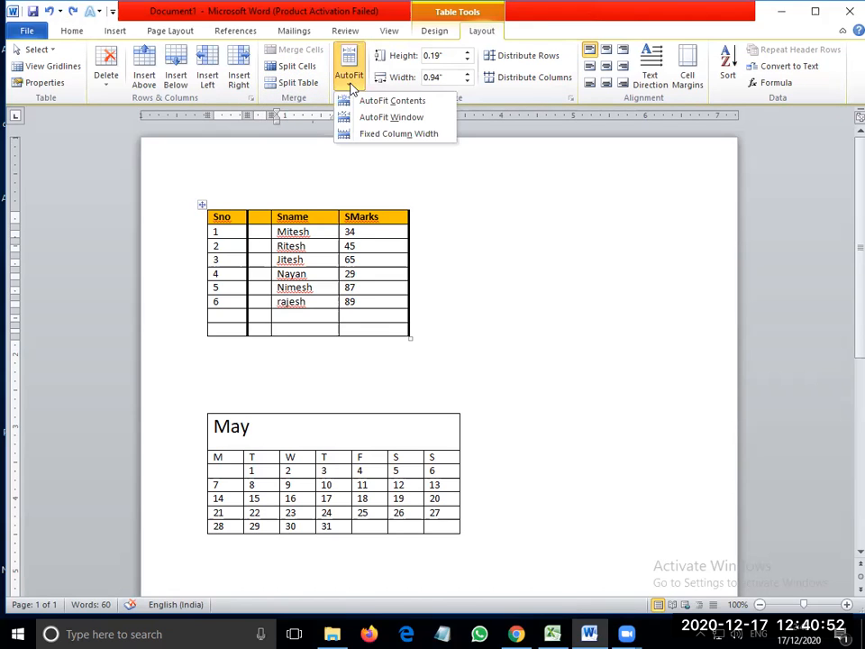
pyautogui.click(306, 329)
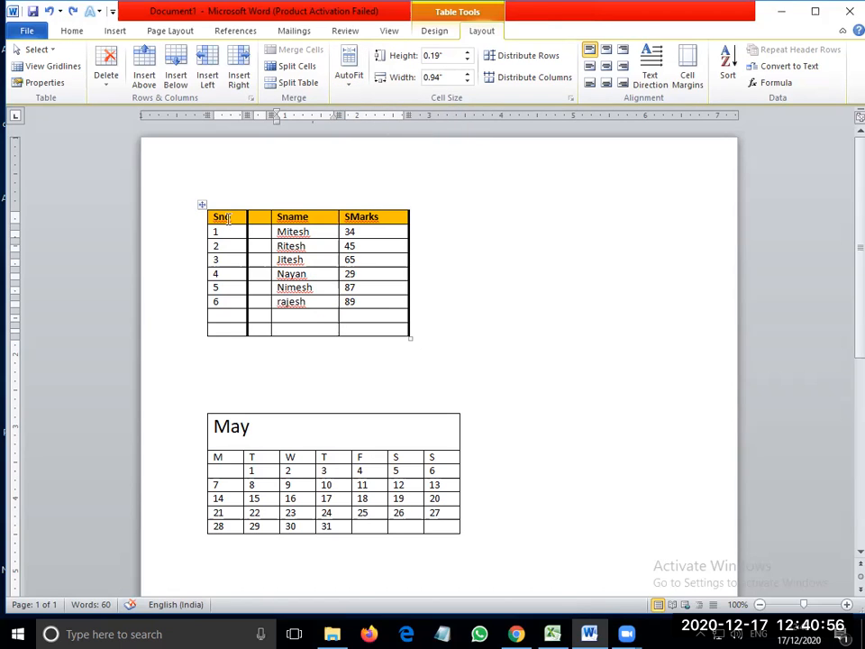
pyautogui.moveTo(227, 217); pyautogui.dragTo(367, 328)
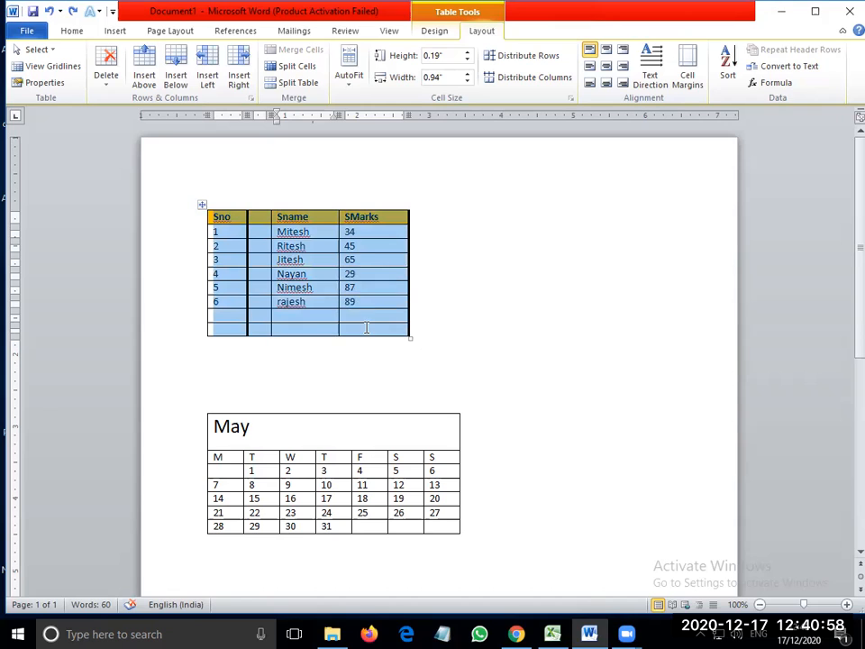
pyautogui.click(350, 75)
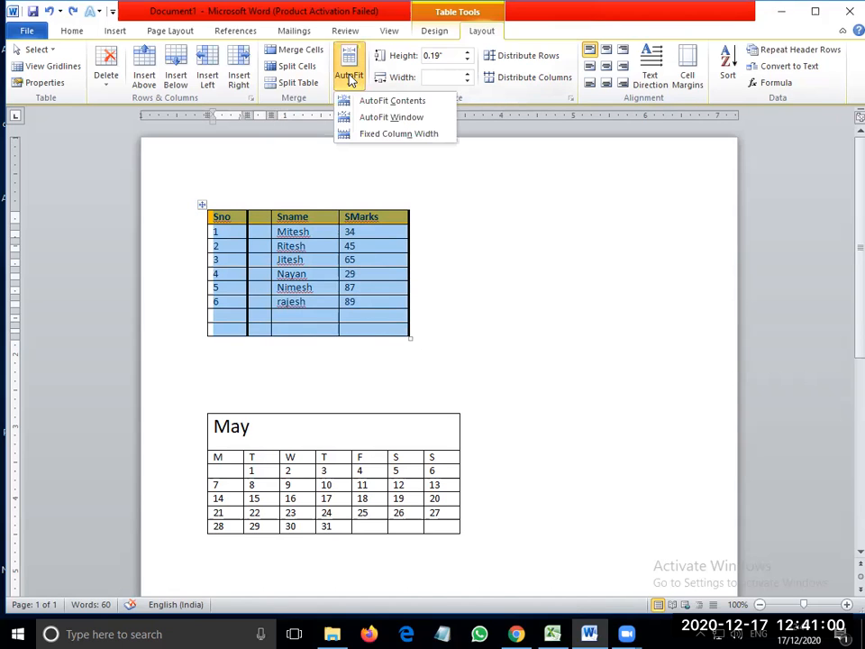
pyautogui.click(363, 101)
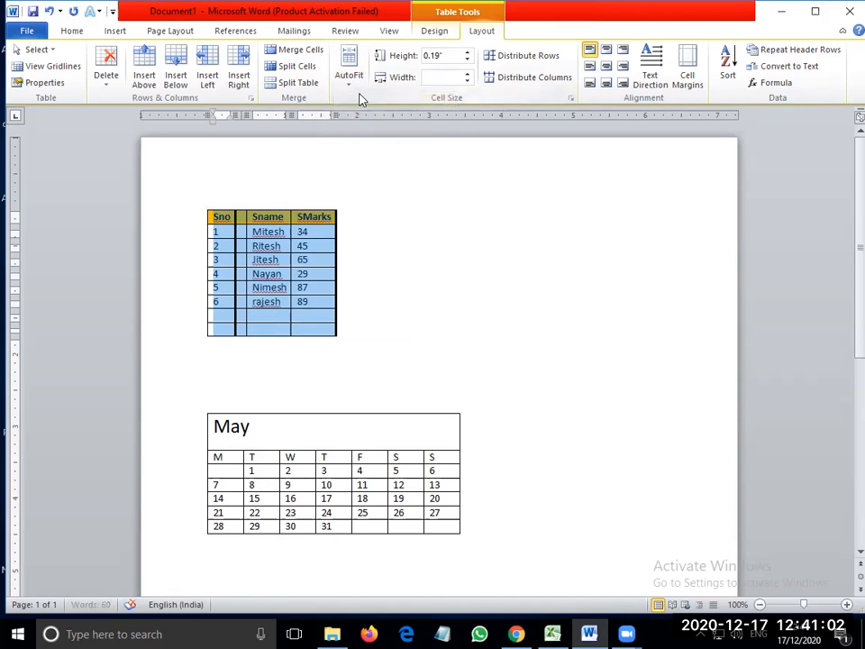
# Step: AutoFit the marks table to the window and apply Fixed Column Width to it
pyautogui.click(353, 85)
pyautogui.click(364, 117)
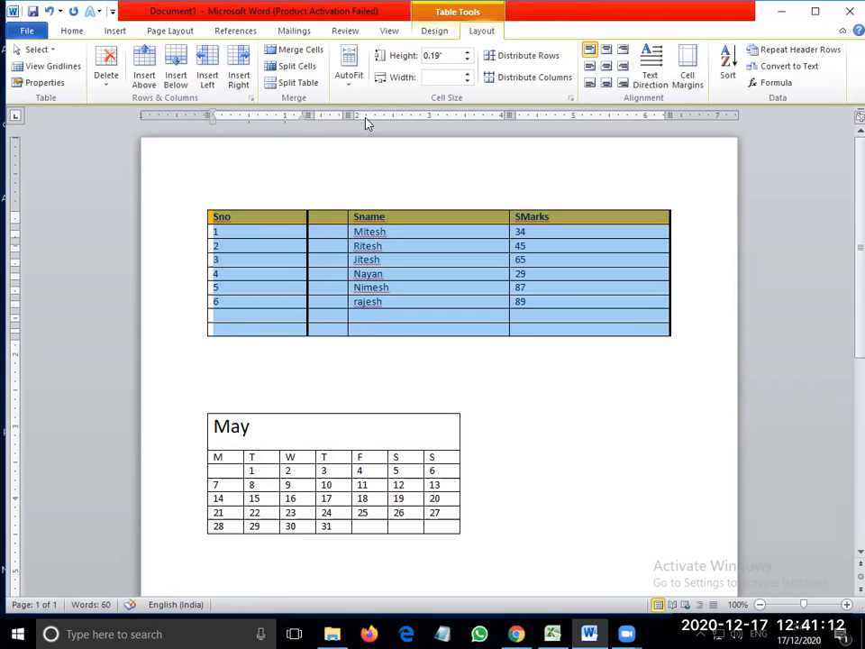
pyautogui.click(351, 91)
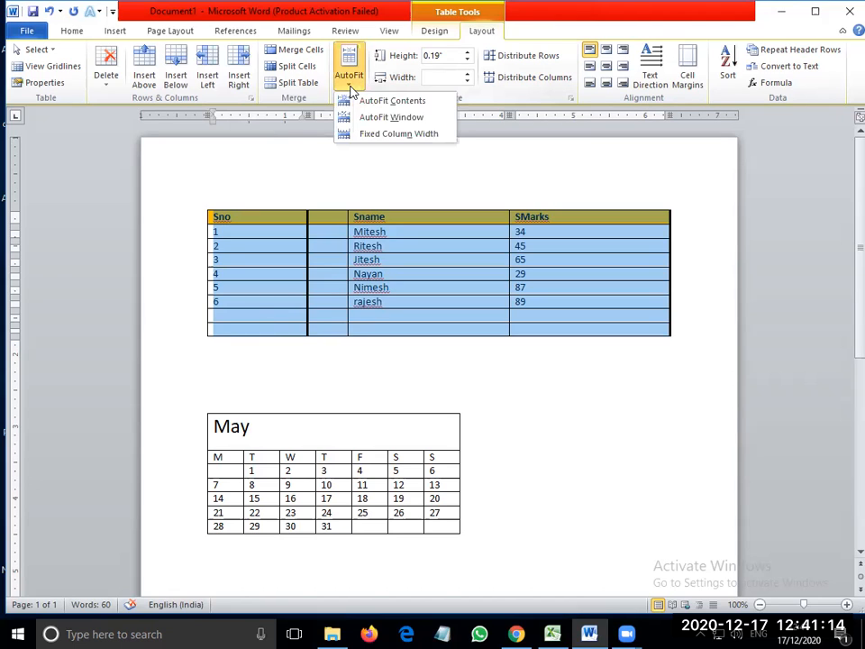
pyautogui.click(378, 133)
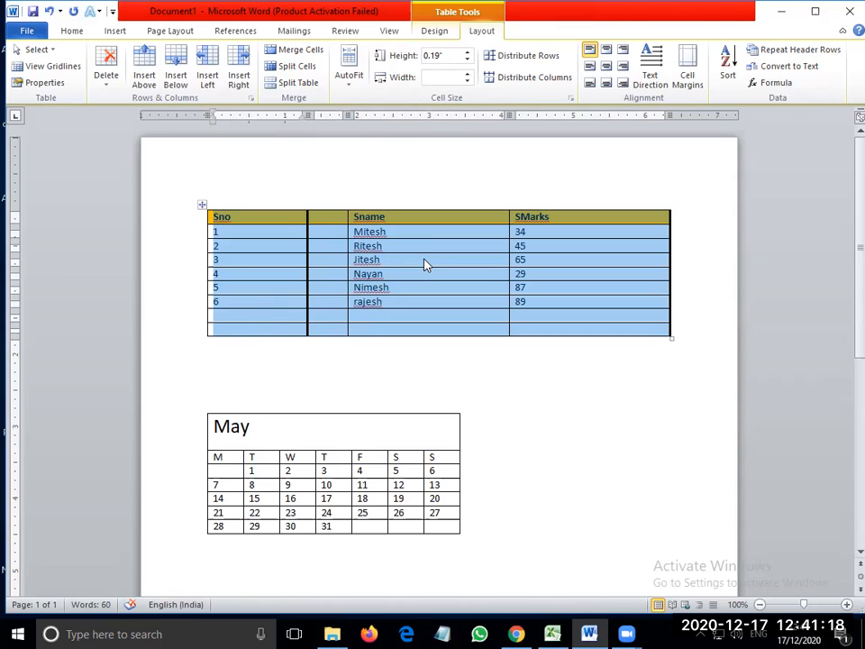
# Step: Narrow the SMarks column so the marks table's outer edge ends at about the 5-inch ruler mark
pyautogui.click(326, 260)
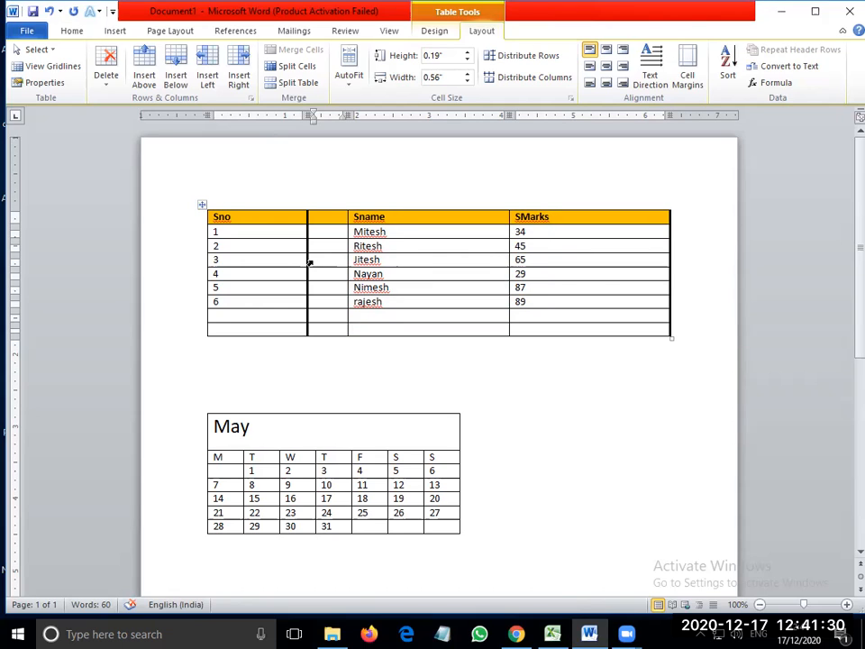
pyautogui.click(576, 242)
pyautogui.moveTo(669, 115); pyautogui.dragTo(573, 118)
pyautogui.click(433, 217)
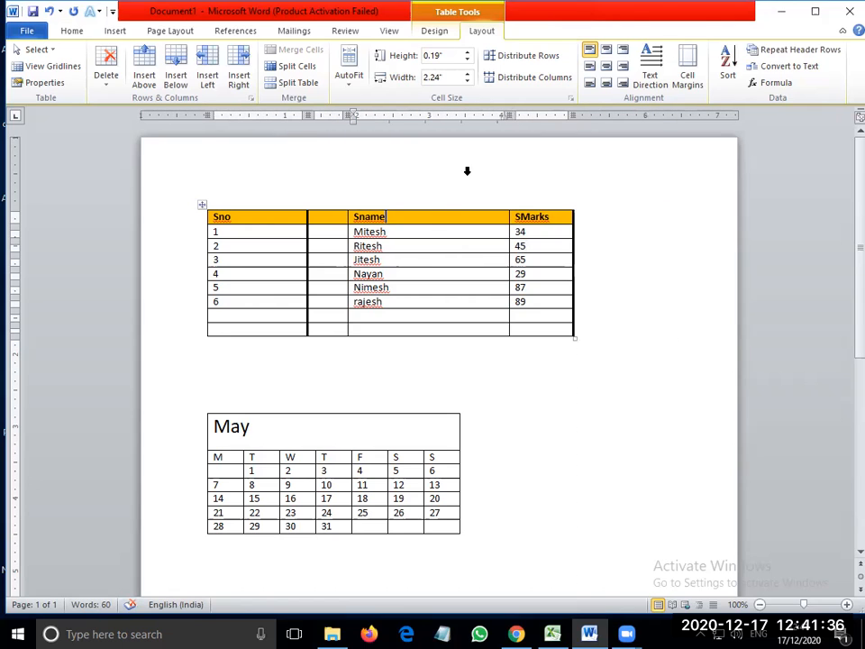
# Step: Narrow the Sname column to about 0.88 inches and the Sno column to about 0.76 inches in the marks table
pyautogui.moveTo(509, 113)
pyautogui.mouseDown()
pyautogui.moveTo(402, 149)
pyautogui.moveTo(475, 144)
pyautogui.mouseUp()
pyautogui.click(258, 259)
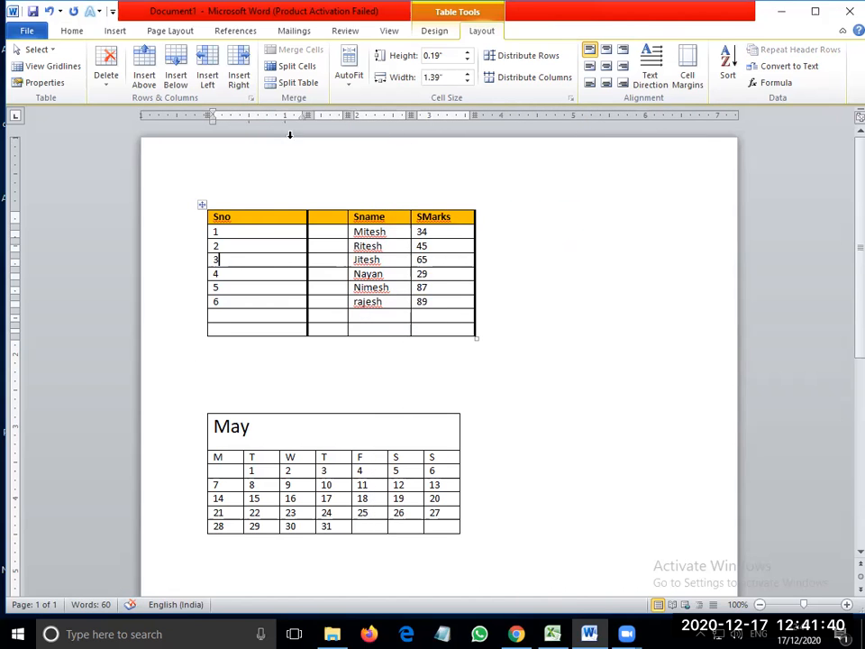
pyautogui.moveTo(308, 109); pyautogui.dragTo(263, 110)
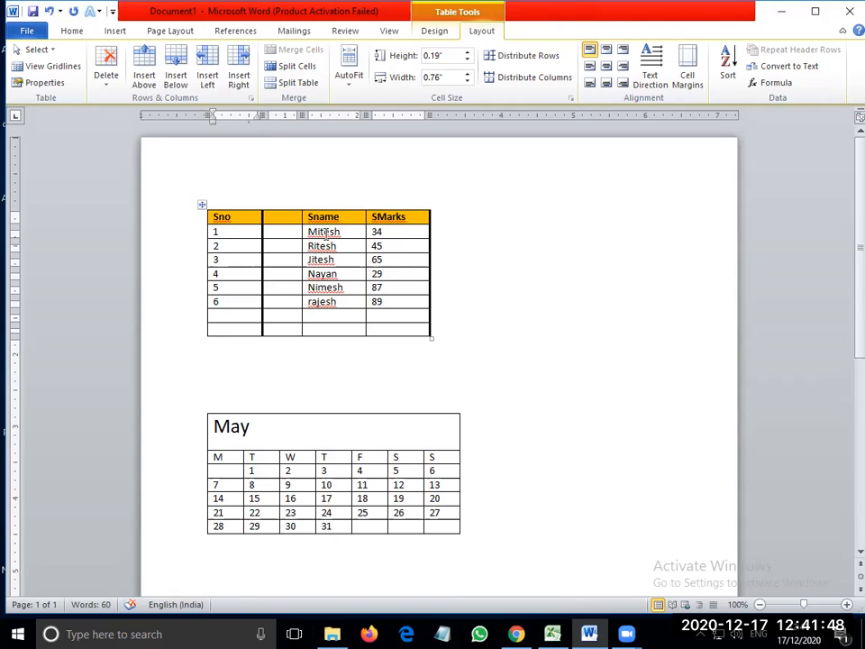
# Step: Set the height of the row numbered 3 to 0.5" and the width of the Sno column to 0.8"
pyautogui.click(424, 56)
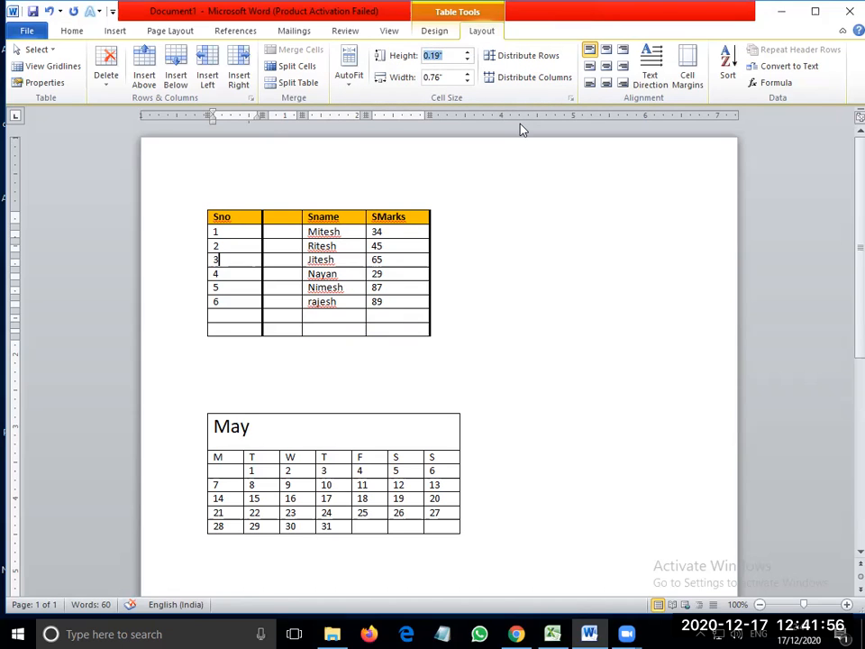
pyautogui.write('0.5')
pyautogui.press('Return')
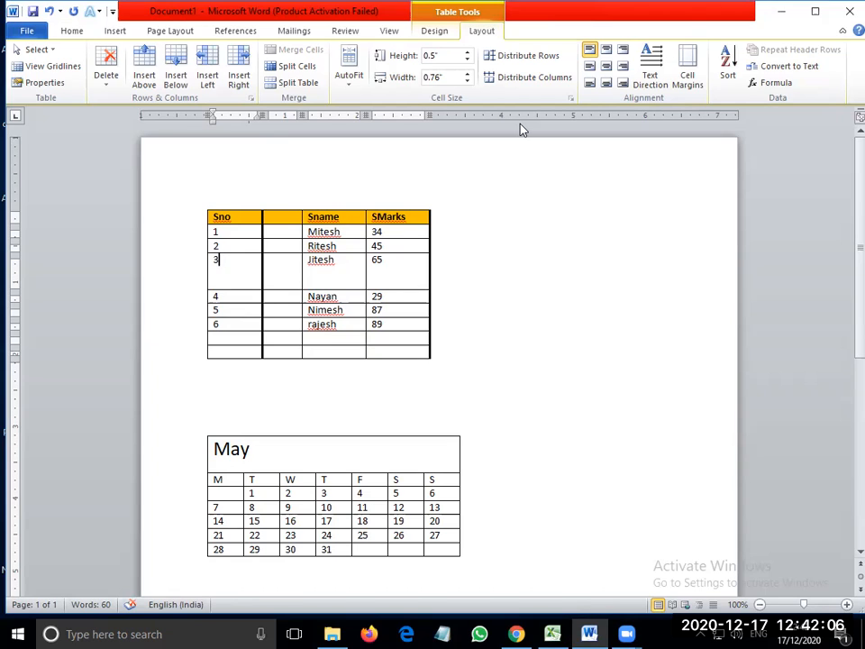
pyautogui.click(451, 78)
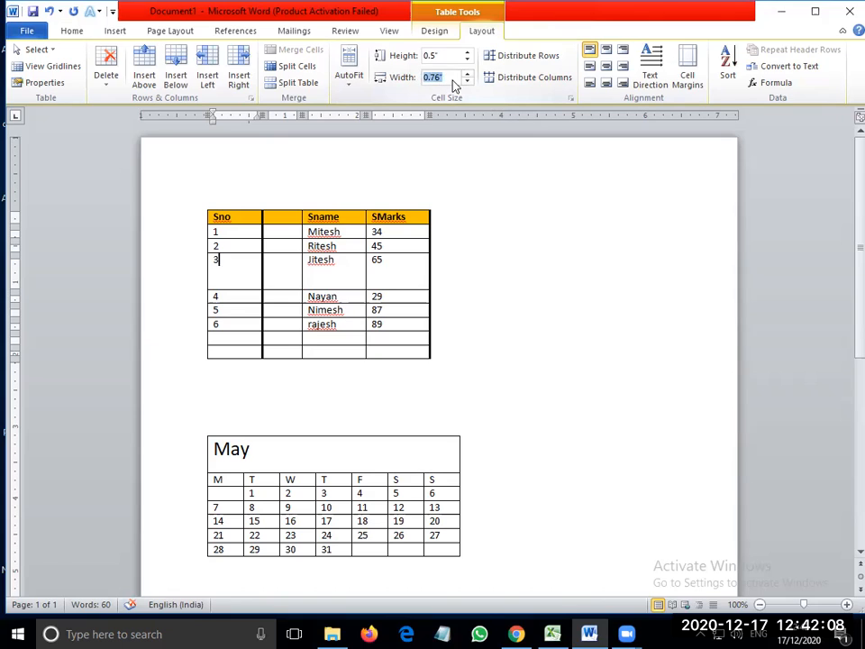
pyautogui.write('0.8')
pyautogui.press('Return')
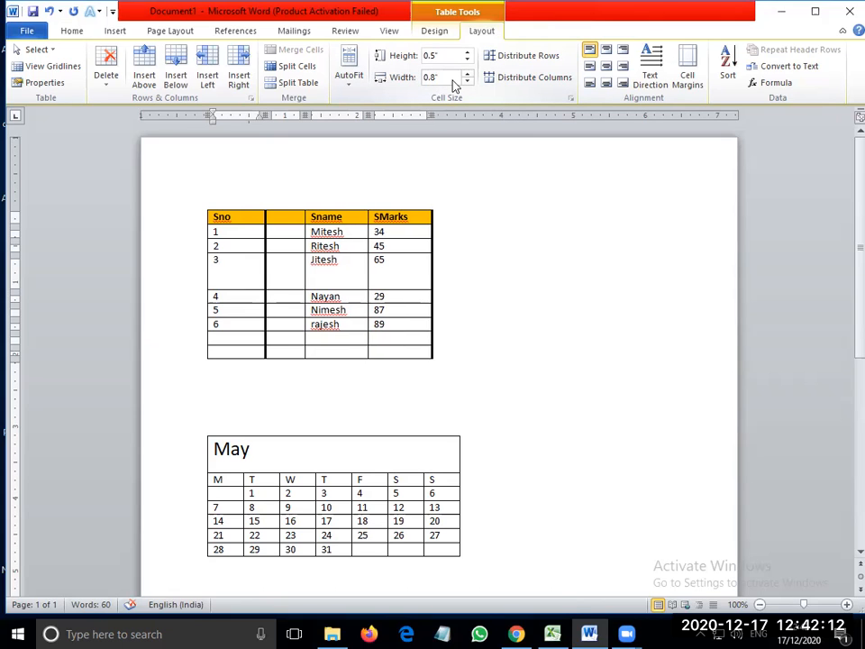
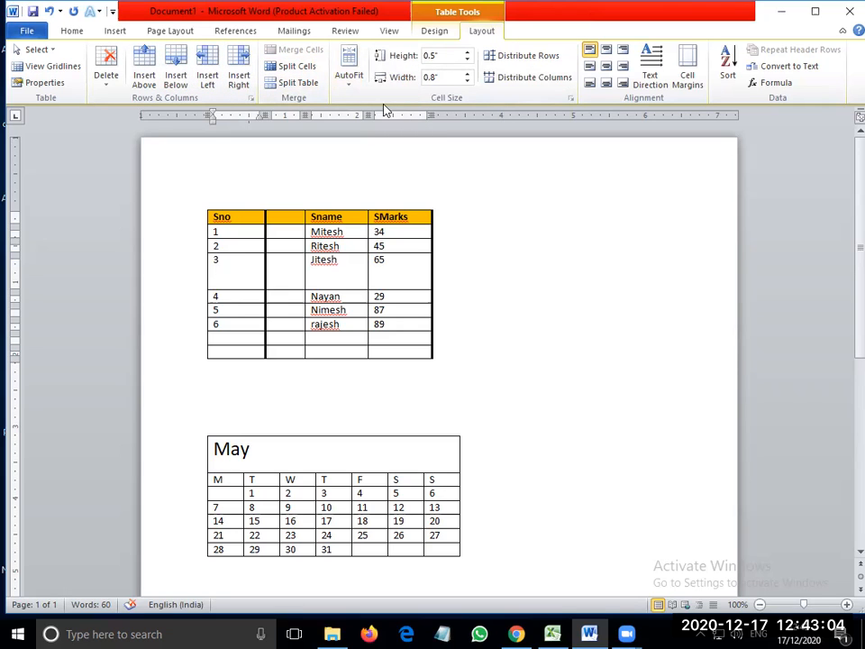
# Step: Try deleting the empty second-column cell in the marks table's last row with Shift cells left, and undo the deletion
pyautogui.click(102, 90)
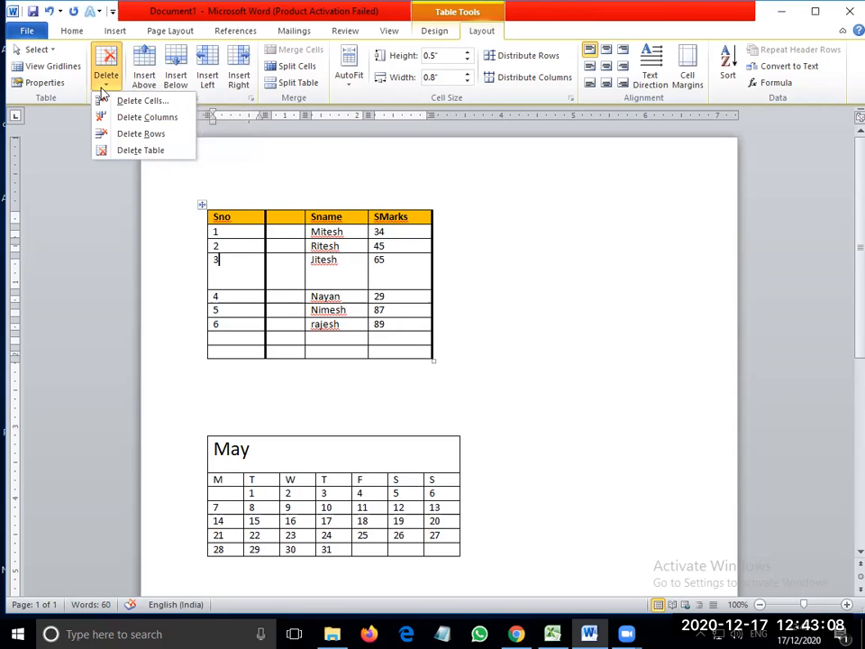
pyautogui.click(282, 351)
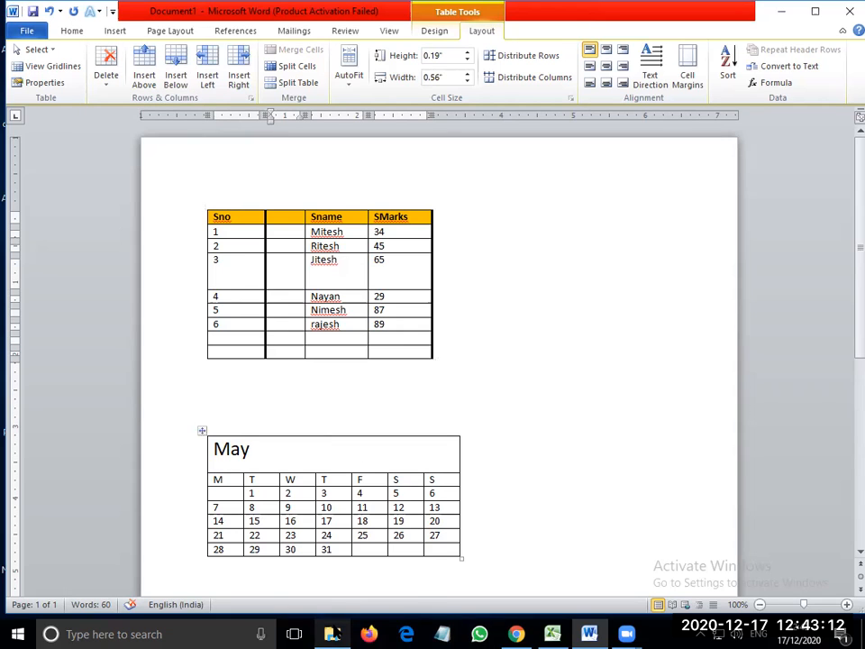
pyautogui.click(105, 74)
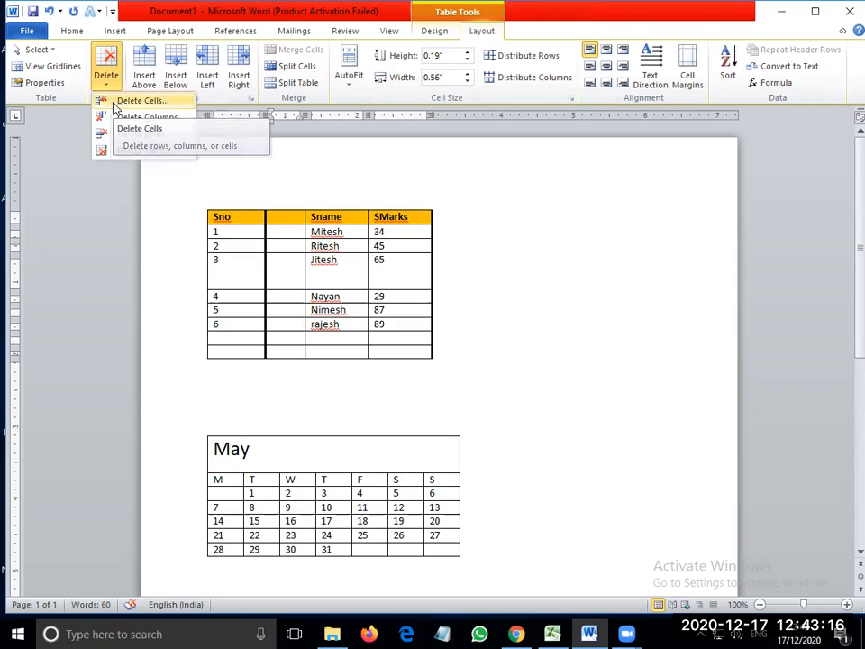
pyautogui.click(115, 105)
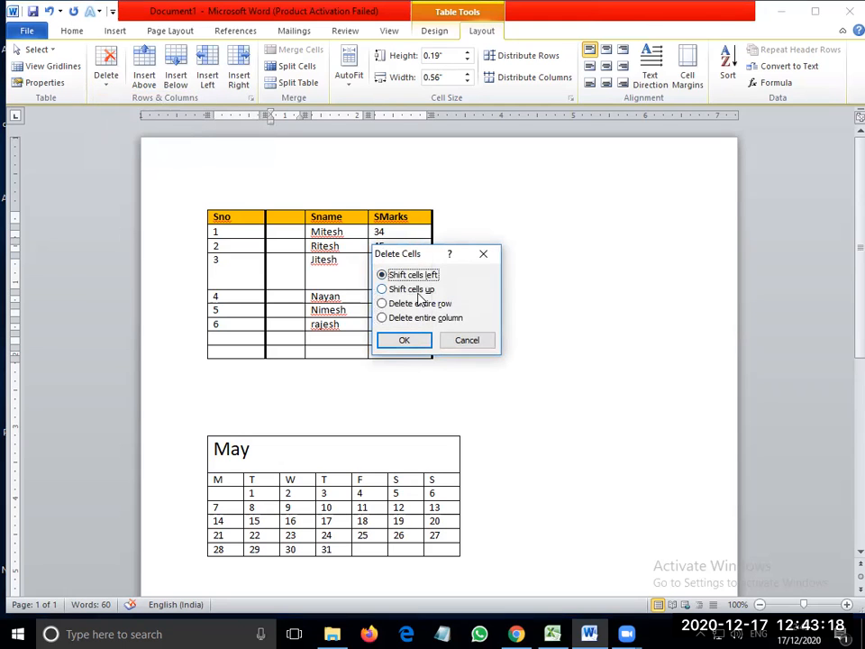
pyautogui.click(414, 346)
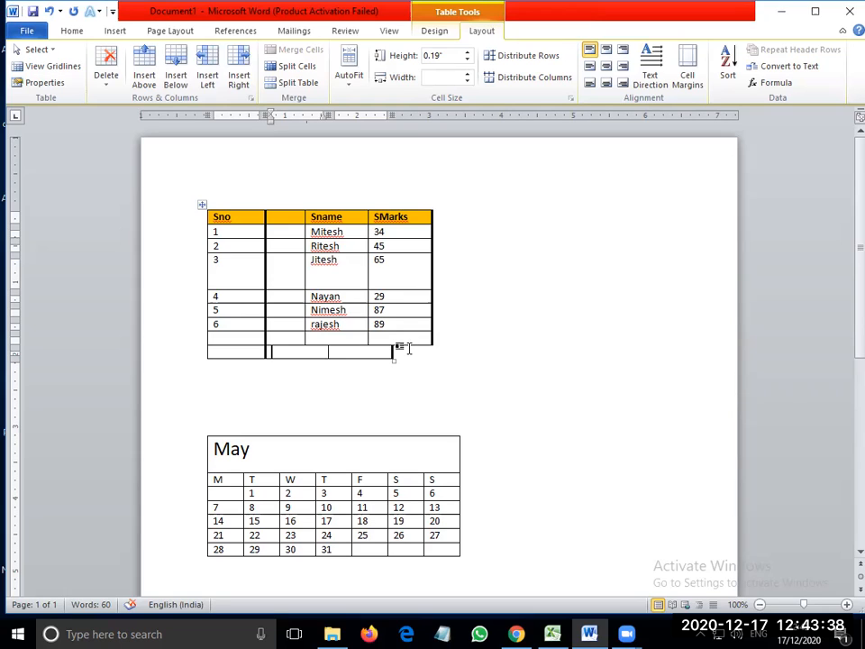
pyautogui.hotkey('ctrl', 'z')
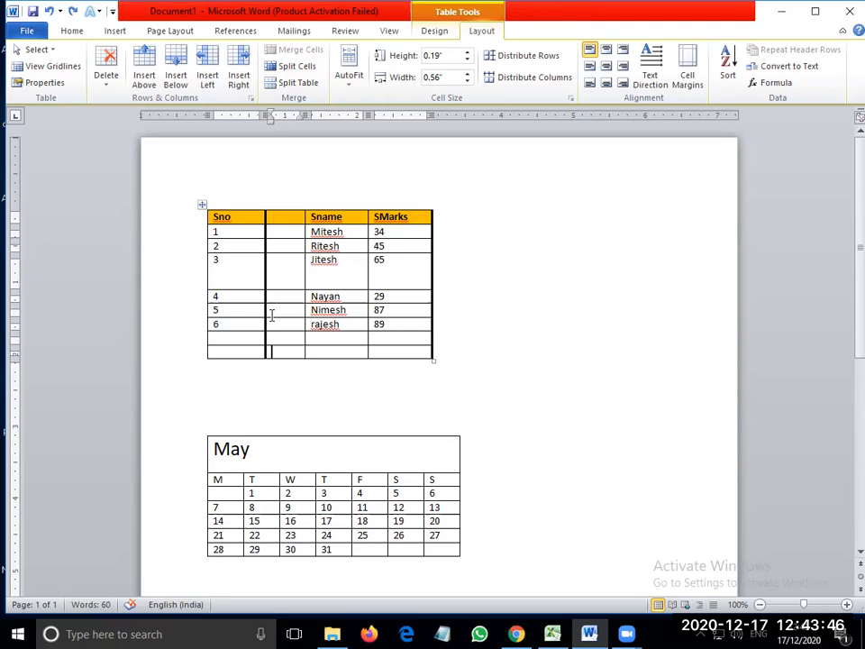
# Step: Delete the entire empty column between Sno and Sname in the marks table
pyautogui.moveTo(286, 216); pyautogui.dragTo(287, 356)
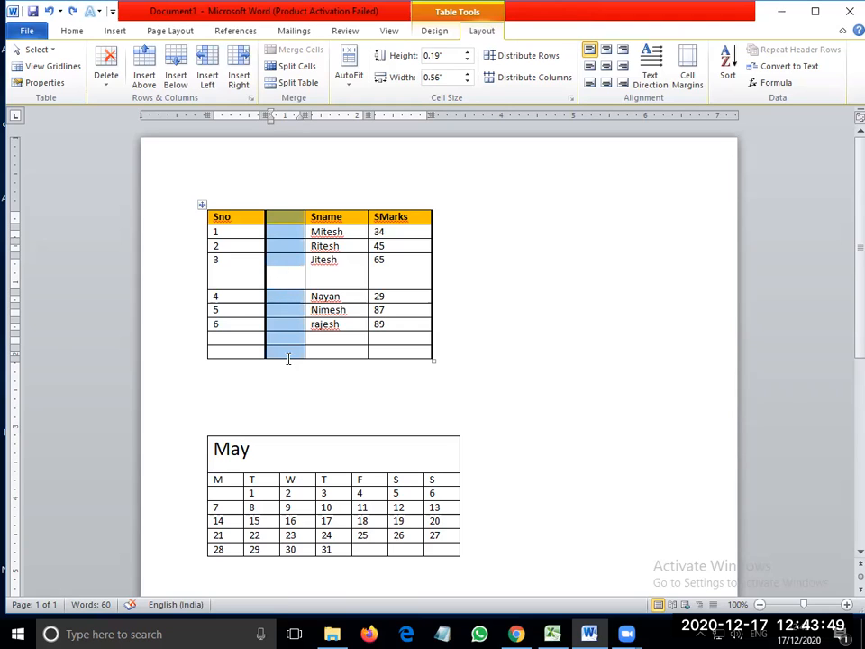
pyautogui.rightClick(290, 240)
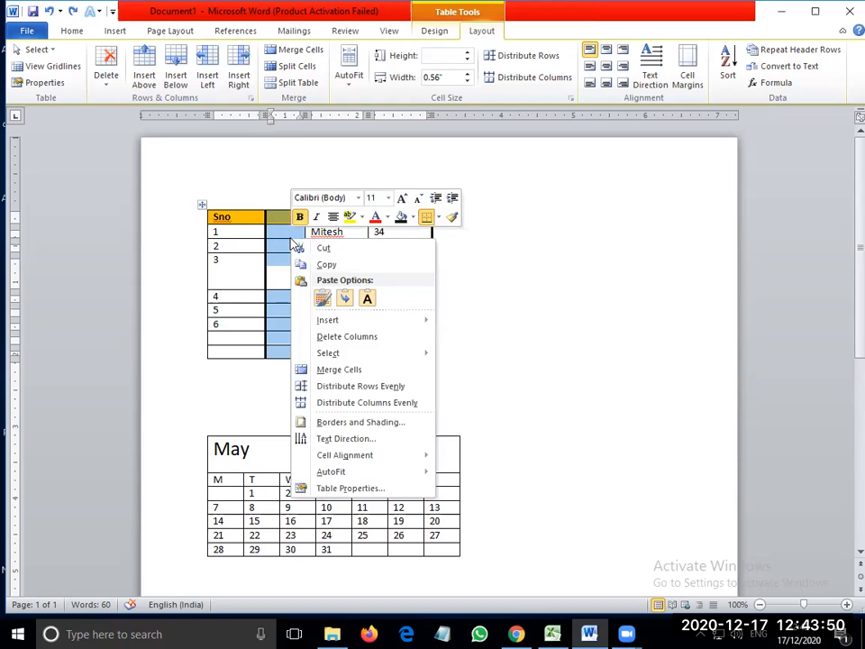
pyautogui.click(322, 337)
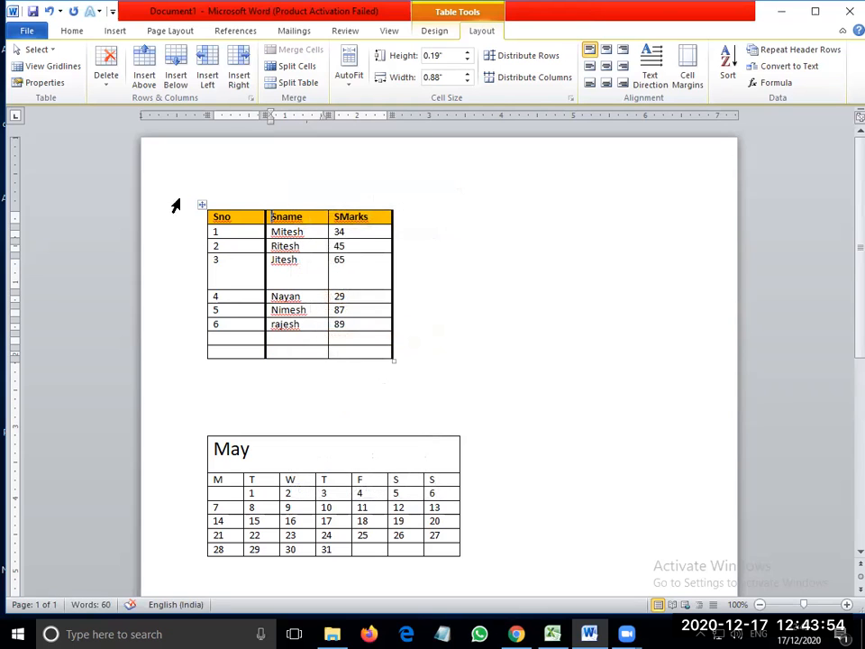
pyautogui.click(108, 83)
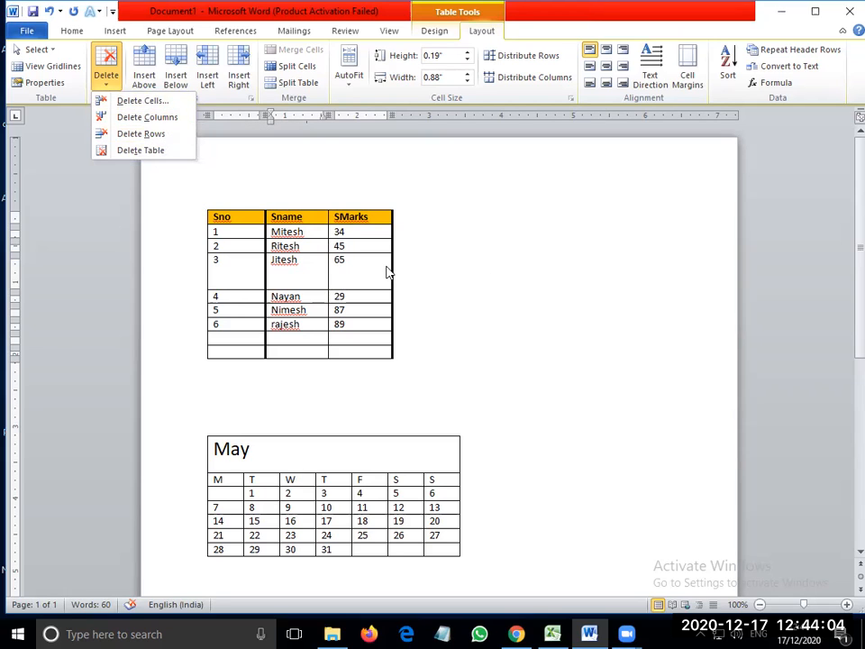
pyautogui.click(216, 217)
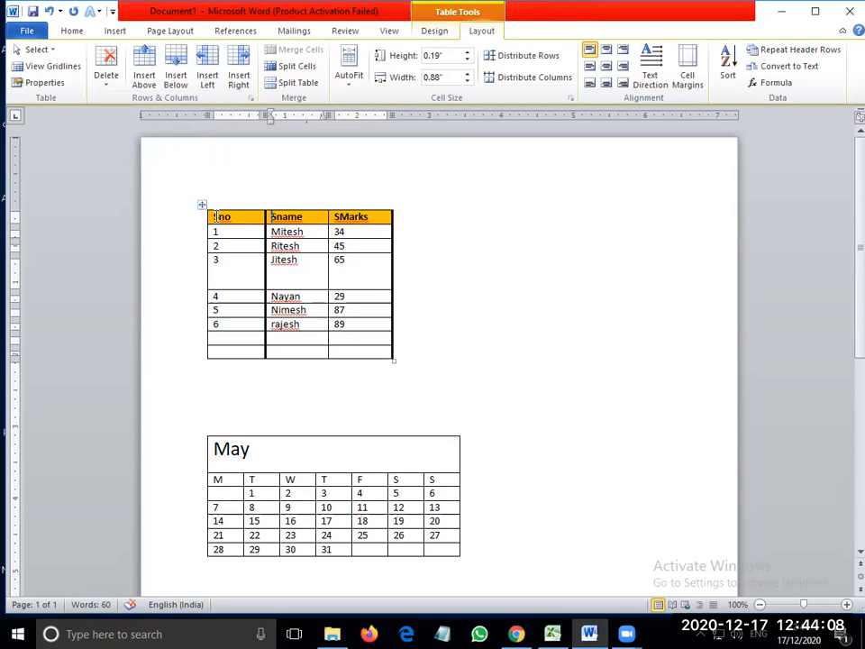
# Step: Try top-right alignment on the header and six student rows of the marks table, and settle on Align Top Center
pyautogui.moveTo(216, 218); pyautogui.dragTo(362, 333)
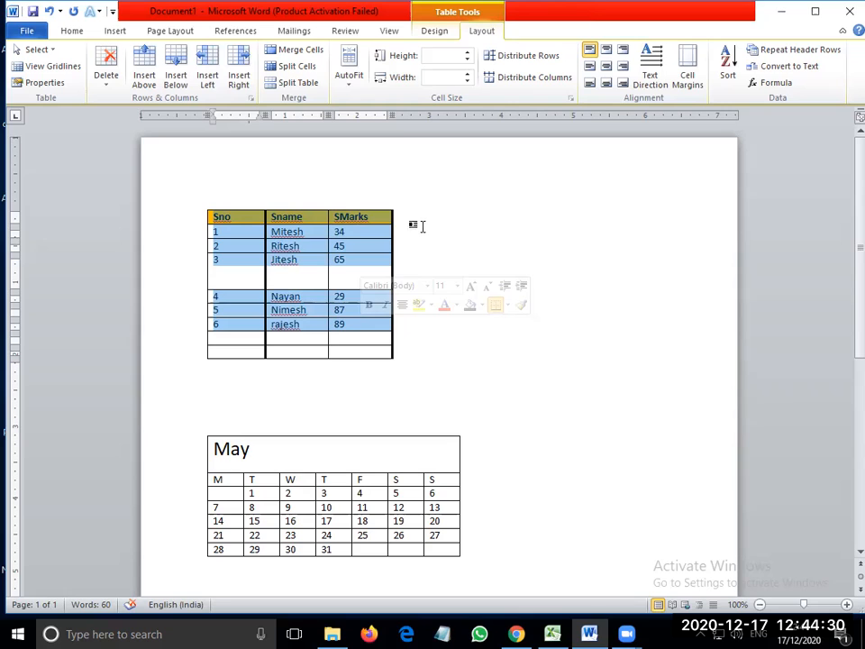
pyautogui.click(605, 52)
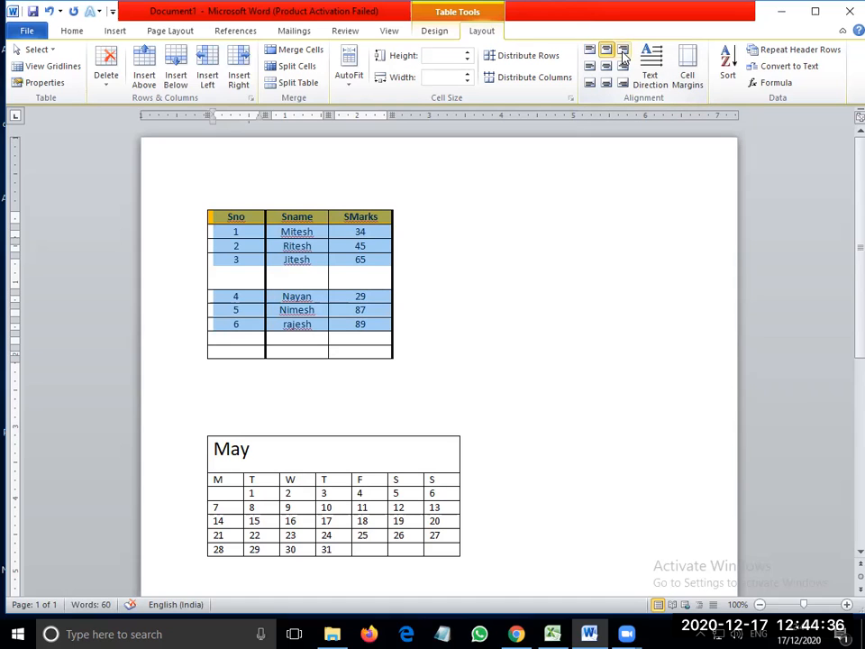
pyautogui.click(622, 52)
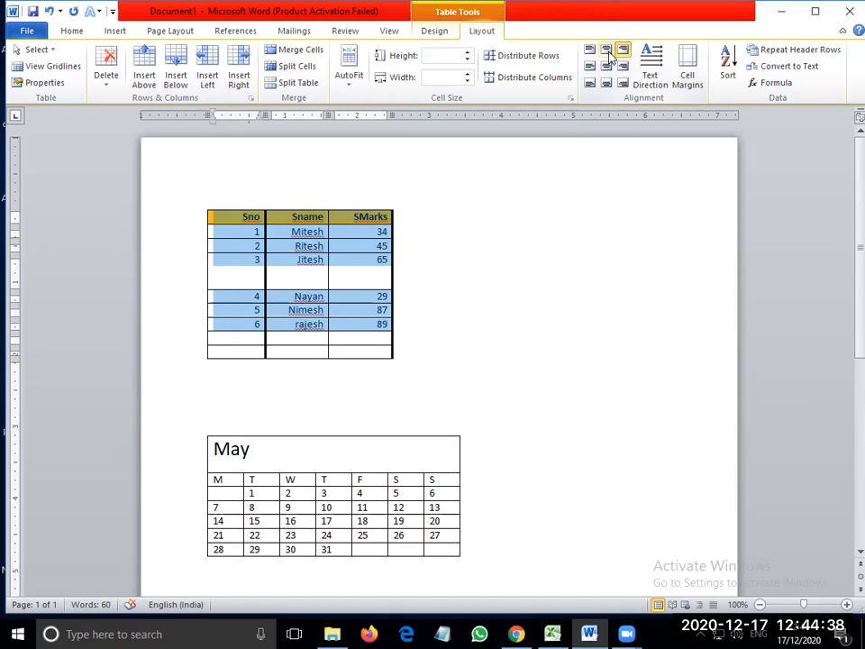
pyautogui.click(607, 52)
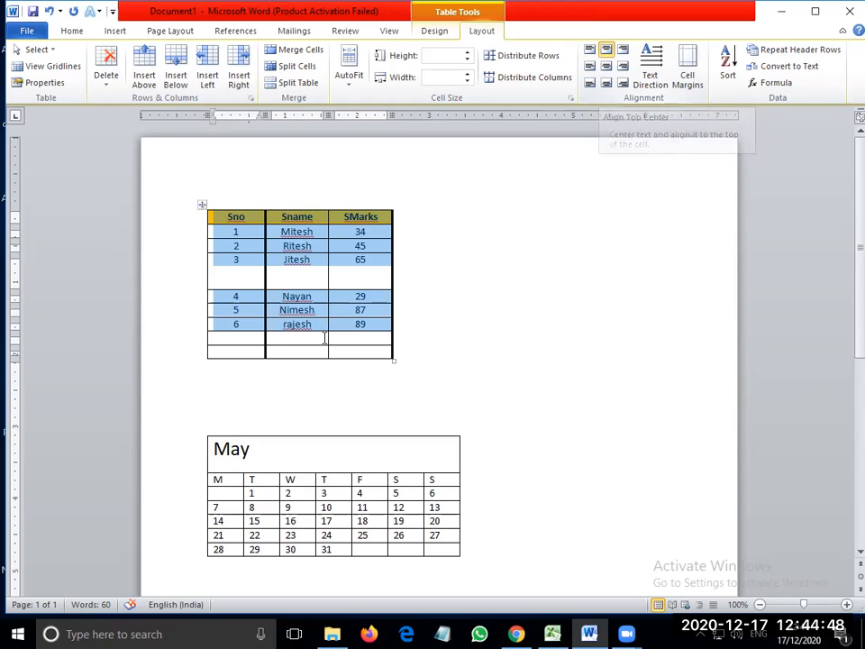
# Step: Enlarge the heights of the rows numbered 1 to 4 in the marks table by moving their borders down
pyautogui.click(275, 340)
pyautogui.click(254, 236)
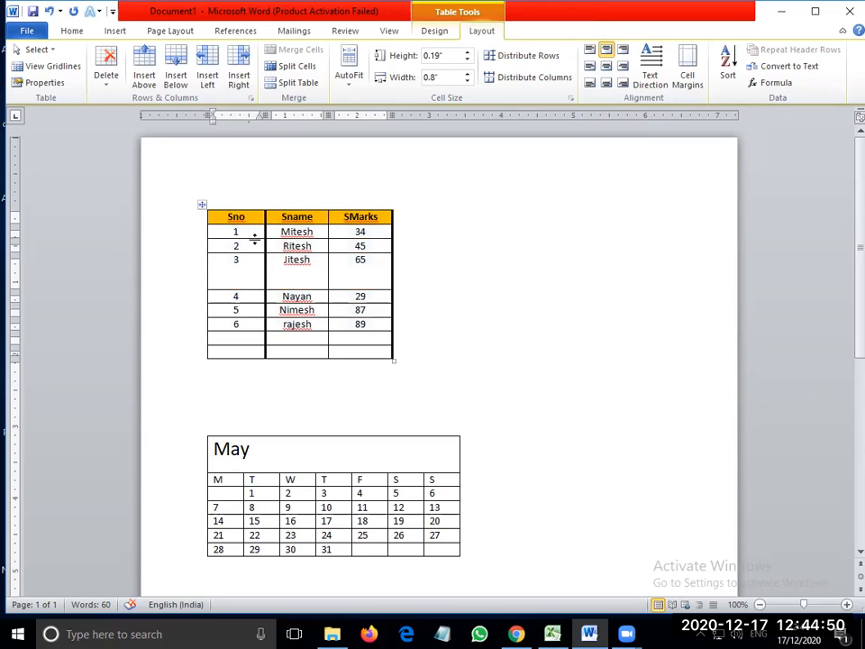
pyautogui.moveTo(254, 238); pyautogui.dragTo(253, 436)
# Step: Select the header and the rows numbered 1 to 4, and apply top-left, top-center and top-right alignment in turn
pyautogui.moveTo(223, 225); pyautogui.dragTo(396, 423)
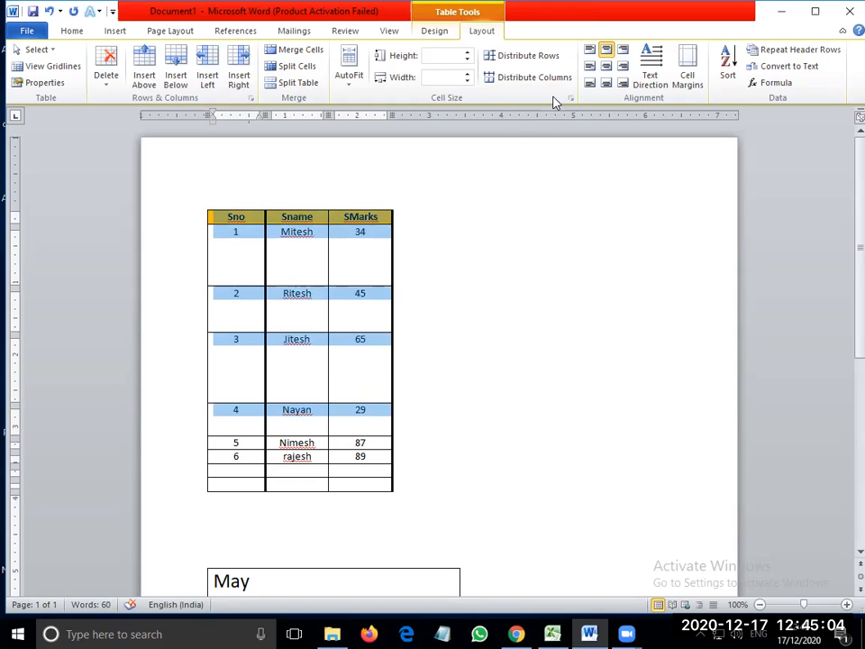
pyautogui.click(589, 52)
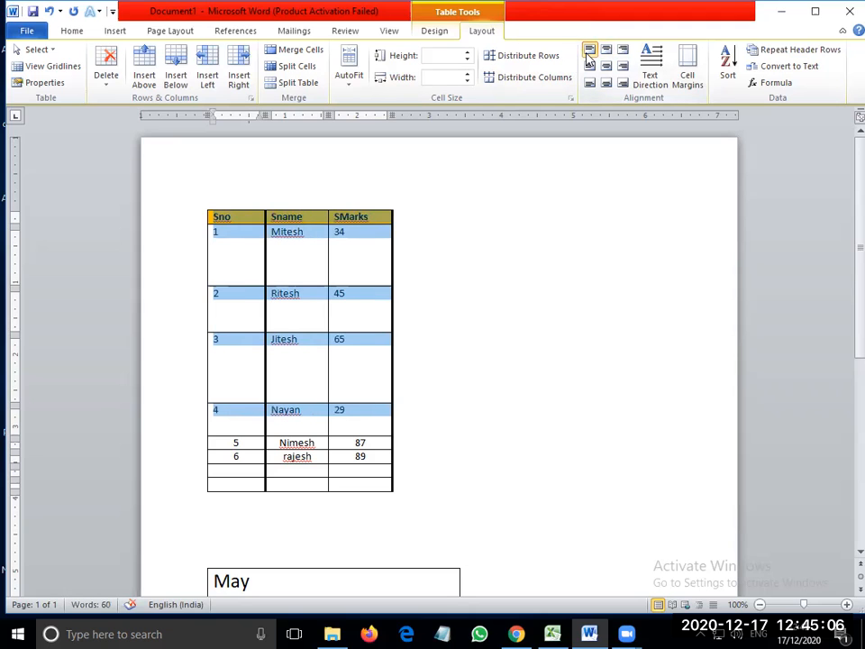
pyautogui.click(606, 50)
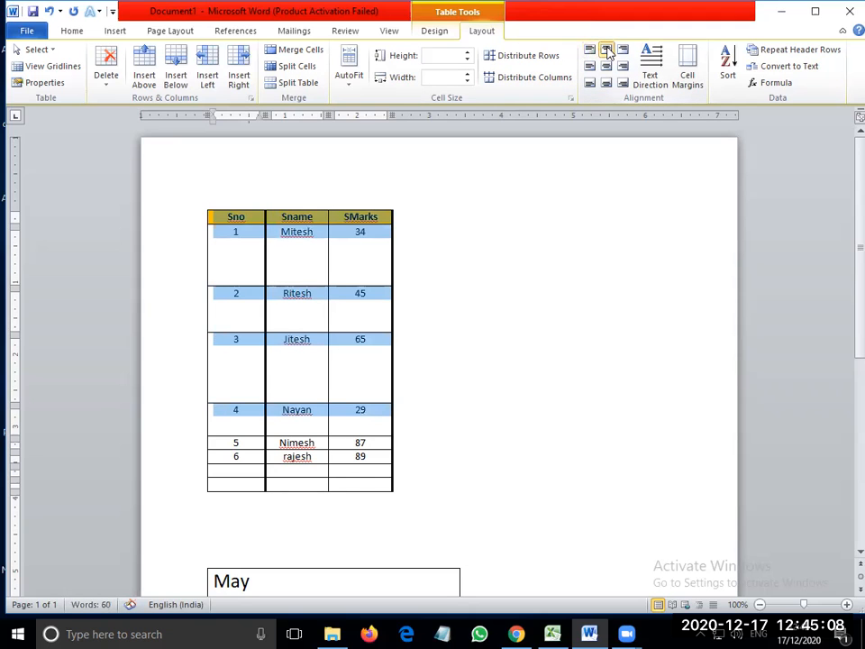
pyautogui.click(623, 51)
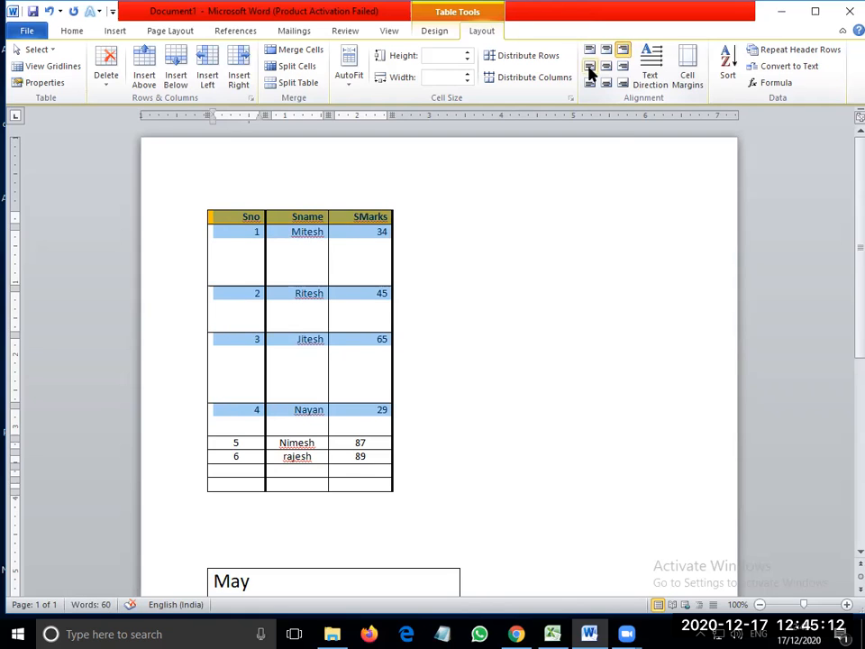
# Step: Apply the vertically centered left, center and right alignments to the selected rows in turn, ending with Align Center
pyautogui.click(591, 69)
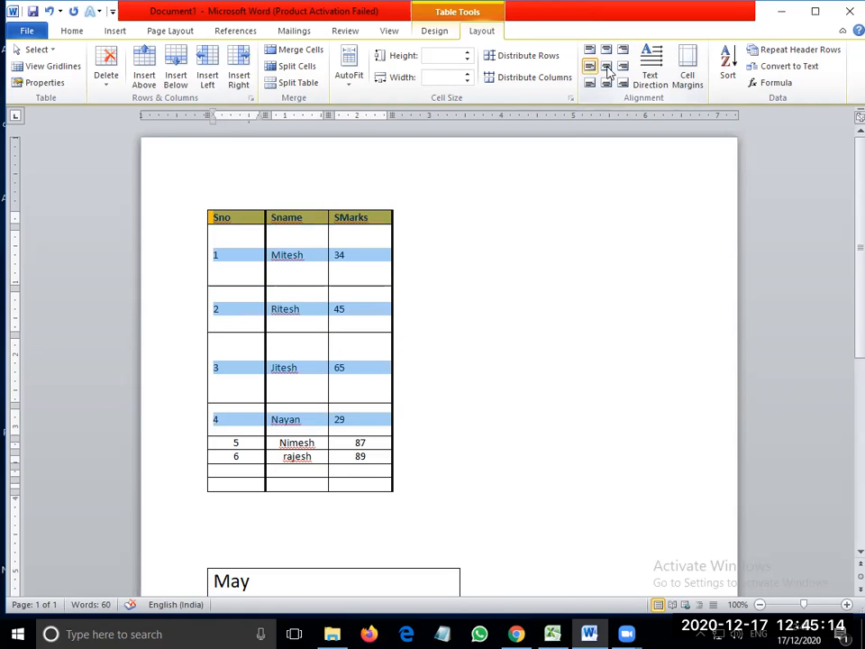
pyautogui.click(607, 68)
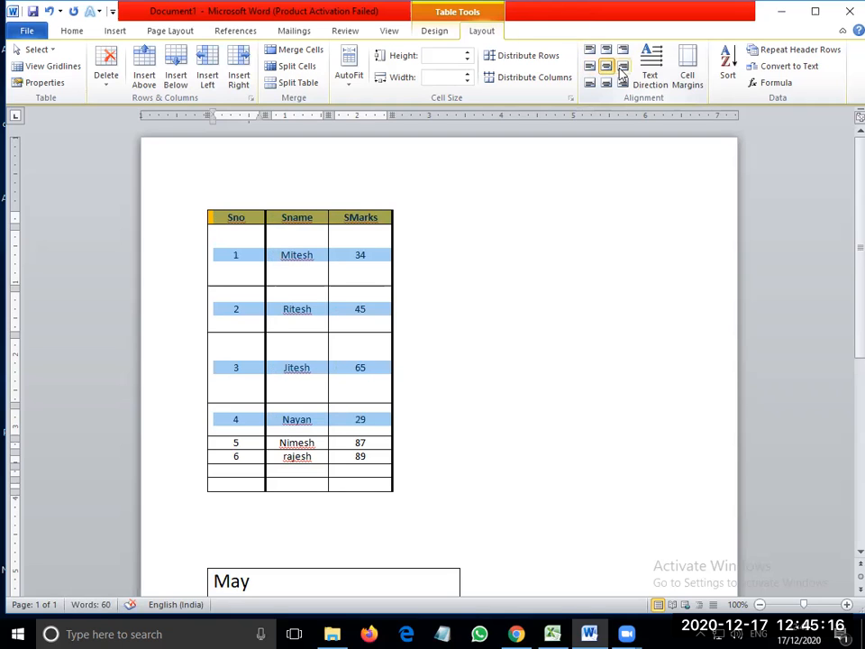
pyautogui.click(623, 68)
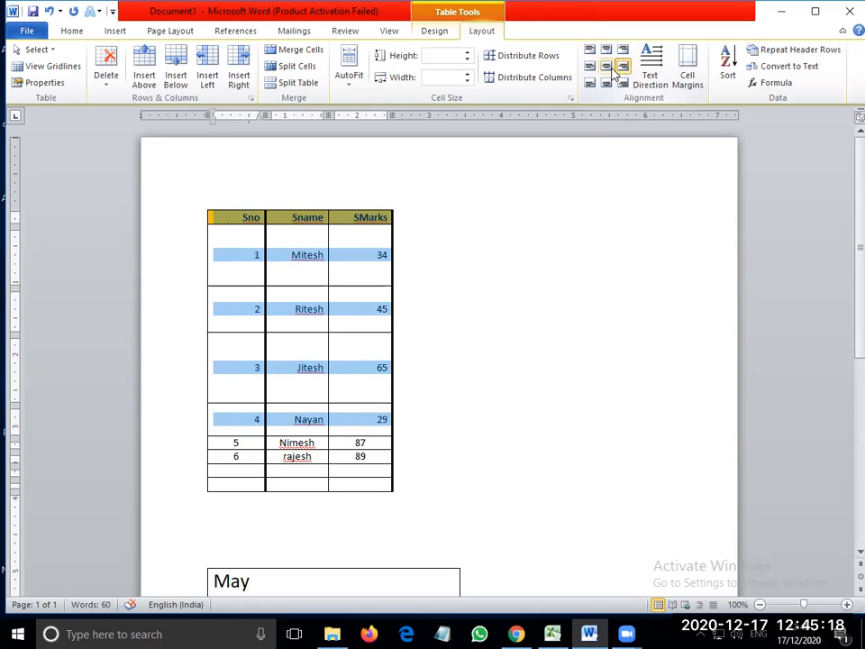
pyautogui.click(607, 68)
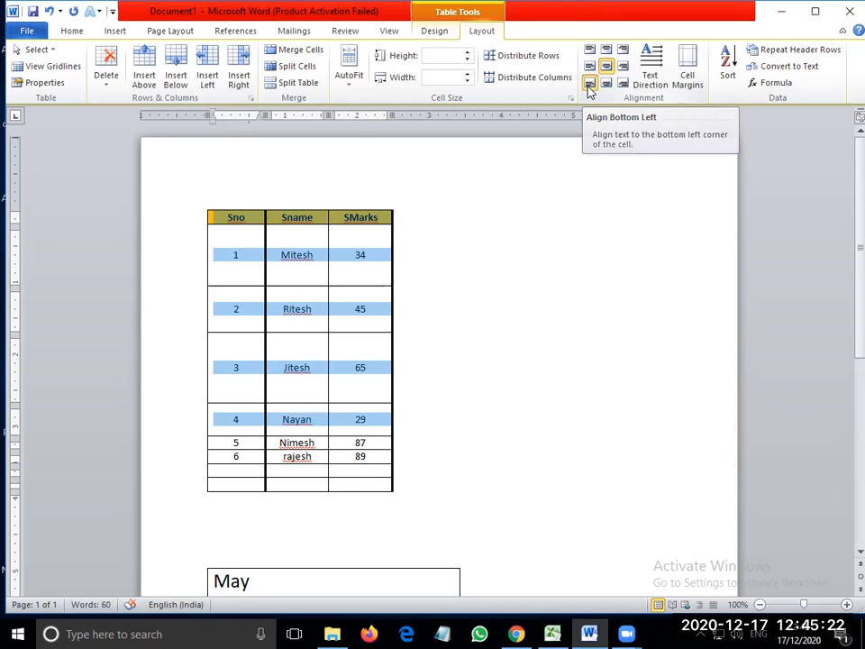
# Step: Apply the bottom-left, bottom-center and bottom-right alignments to the selected rows in turn, ending with bottom-center
pyautogui.click(590, 86)
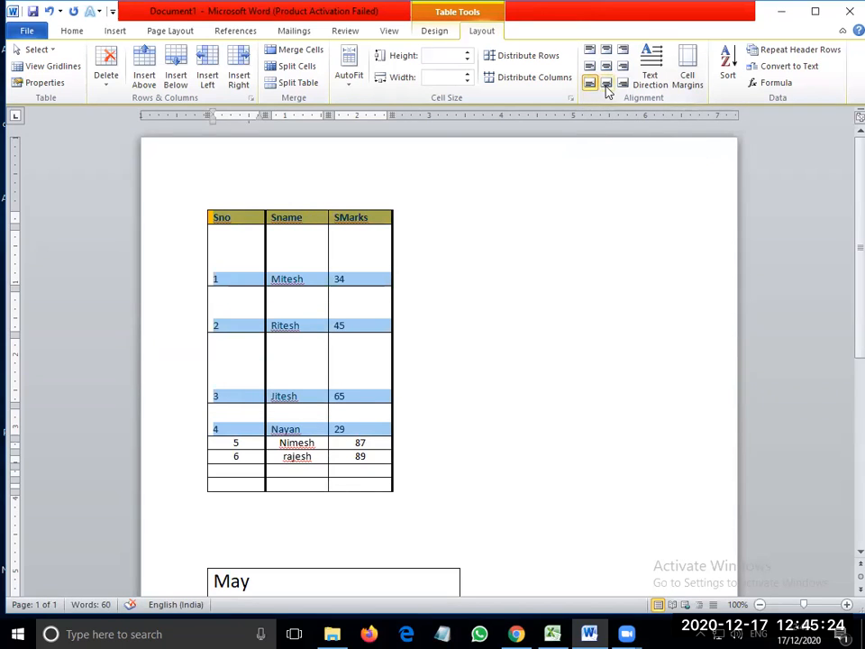
pyautogui.click(606, 85)
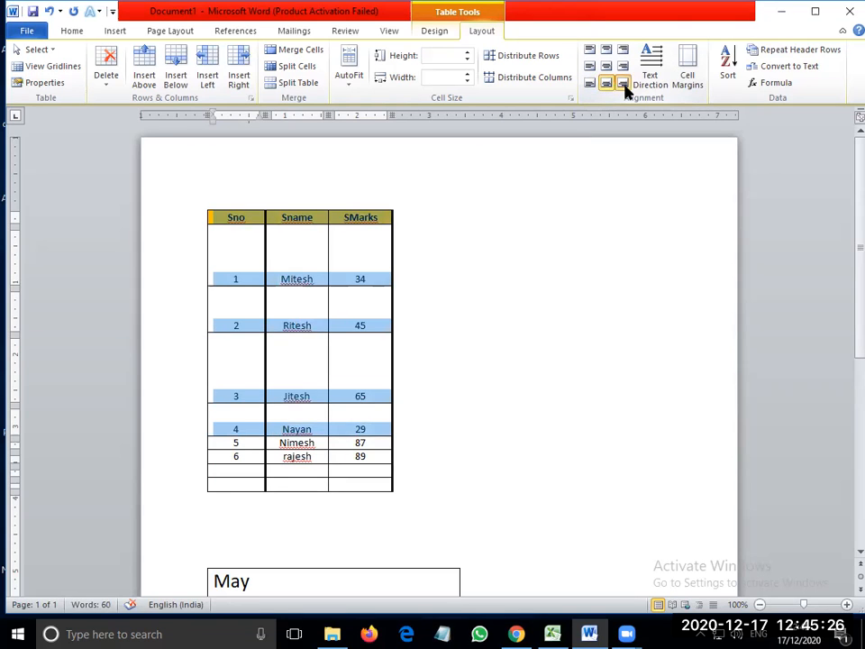
pyautogui.click(623, 84)
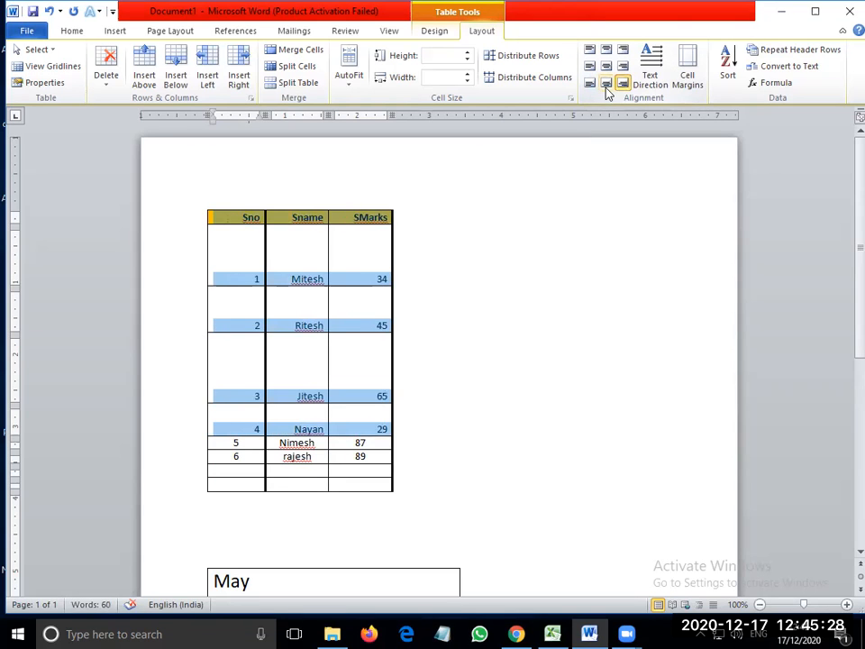
pyautogui.click(607, 85)
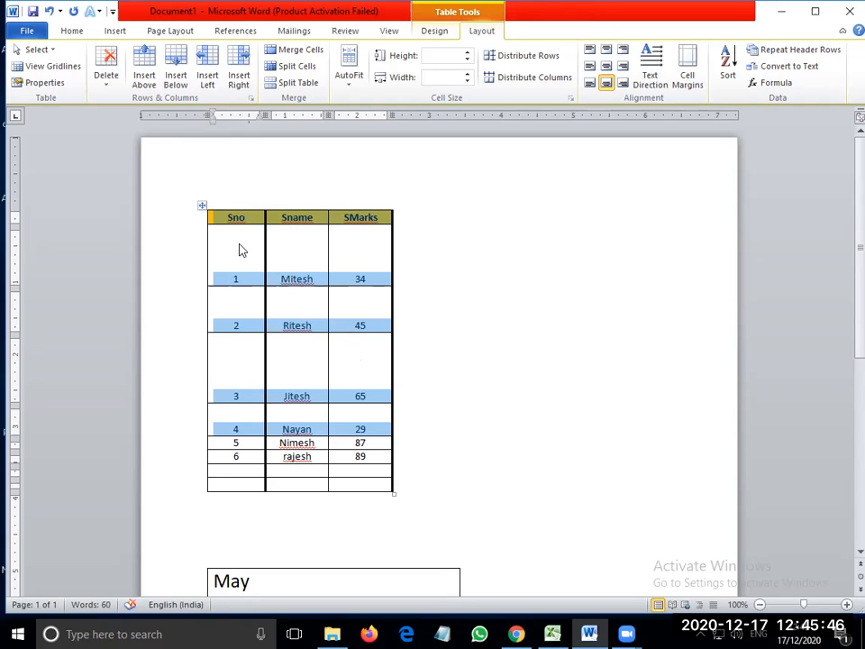
pyautogui.click(240, 270)
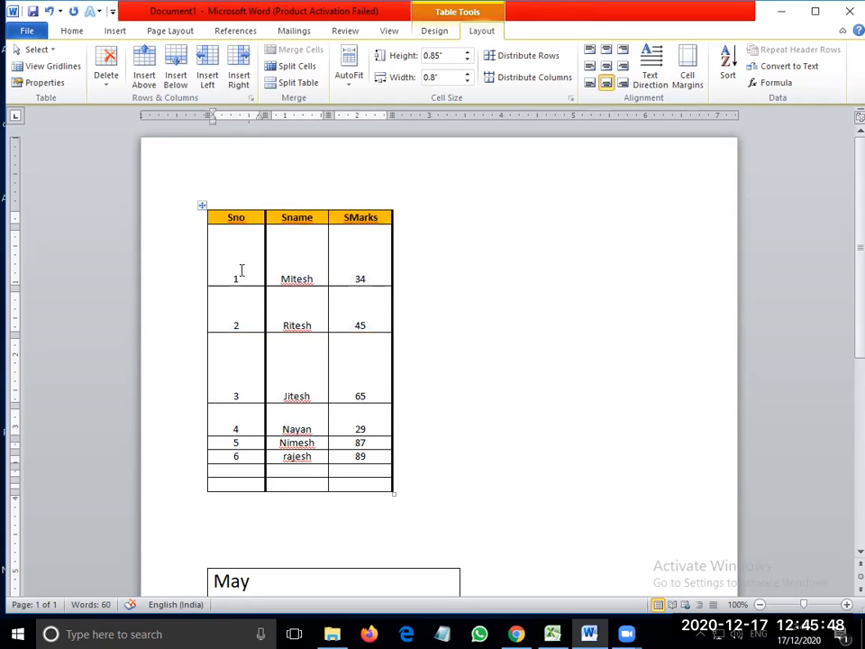
pyautogui.click(22, 31)
pyautogui.click(36, 54)
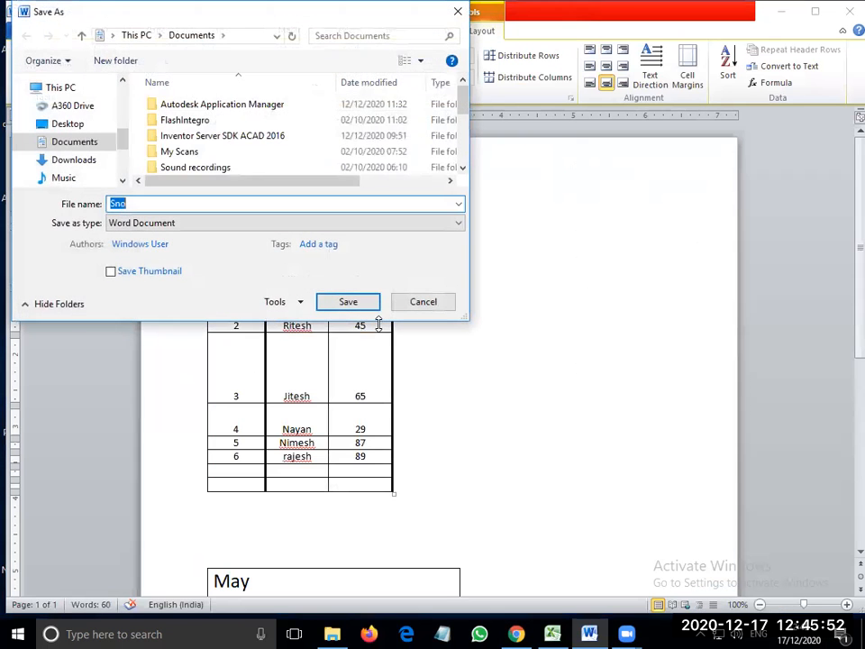
pyautogui.click(418, 305)
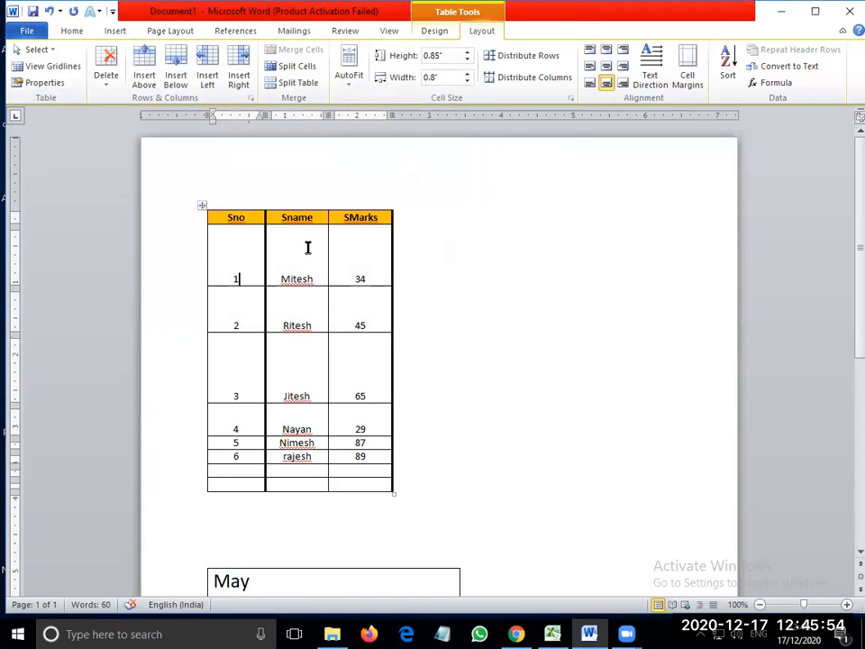
# Step: Widen the Sname column of the marks table and align the rows numbered 1 to 6 top-center
pyautogui.moveTo(327, 115); pyautogui.dragTo(351, 120)
pyautogui.moveTo(241, 257); pyautogui.dragTo(388, 465)
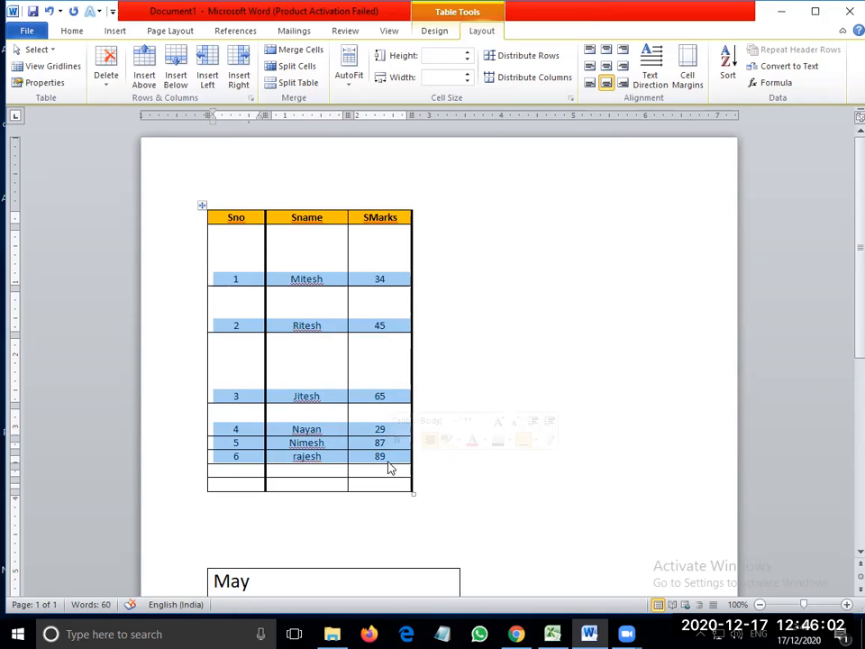
pyautogui.click(591, 51)
pyautogui.click(605, 50)
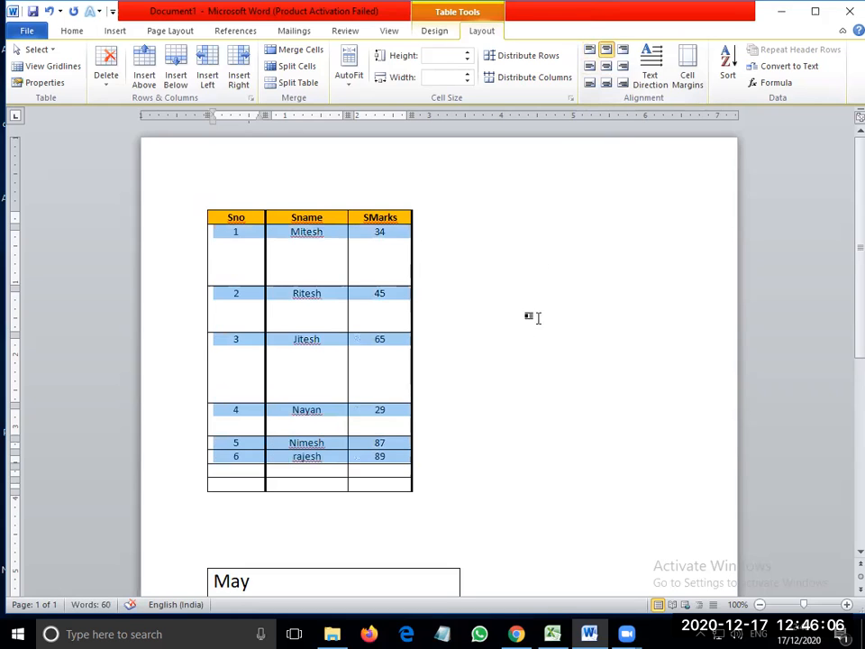
pyautogui.click(304, 365)
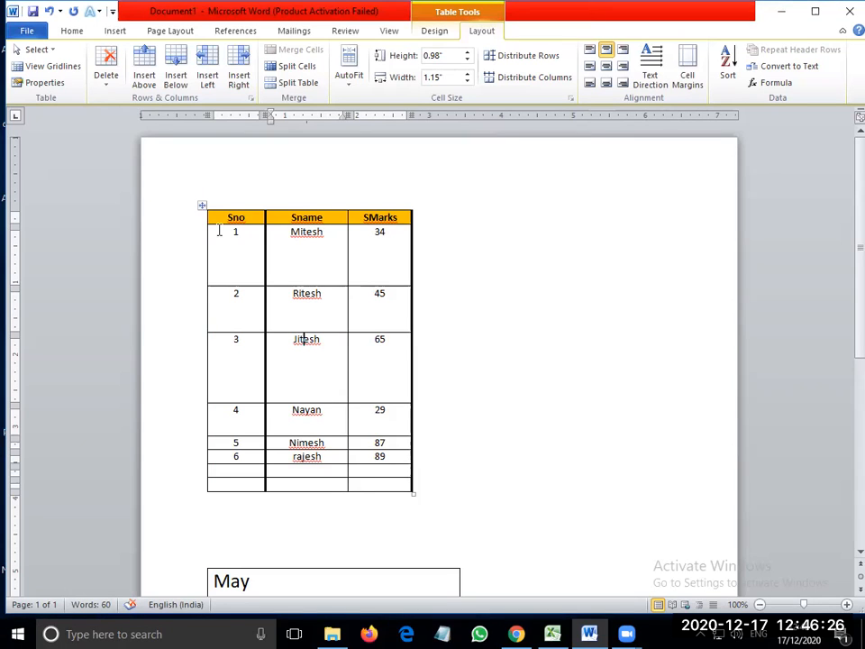
pyautogui.moveTo(230, 230); pyautogui.dragTo(389, 463)
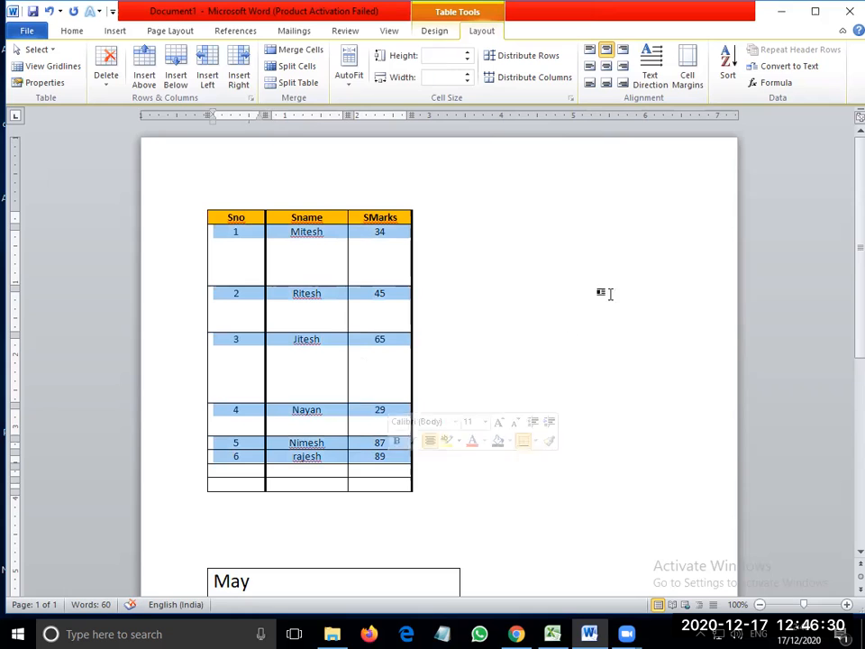
pyautogui.click(728, 68)
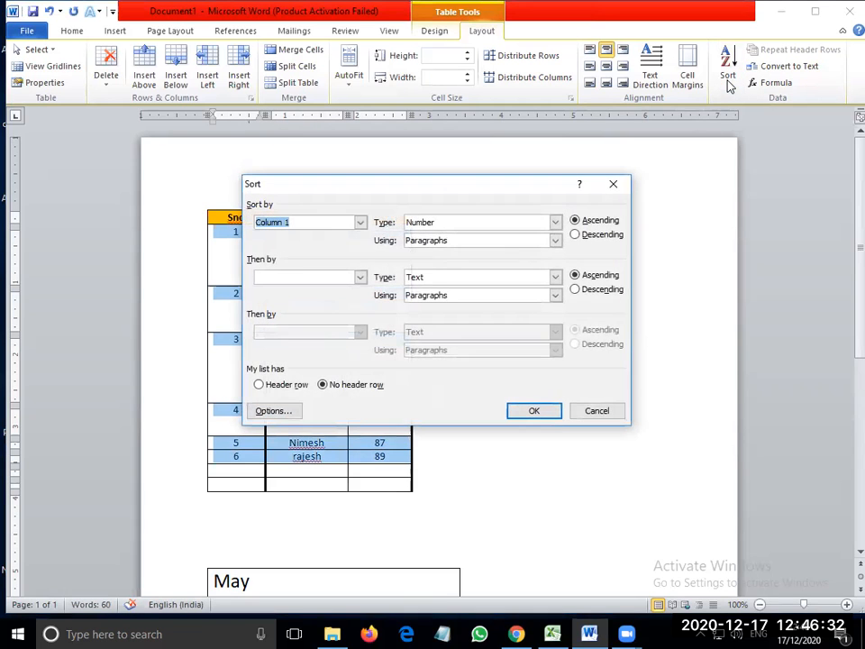
pyautogui.click(587, 411)
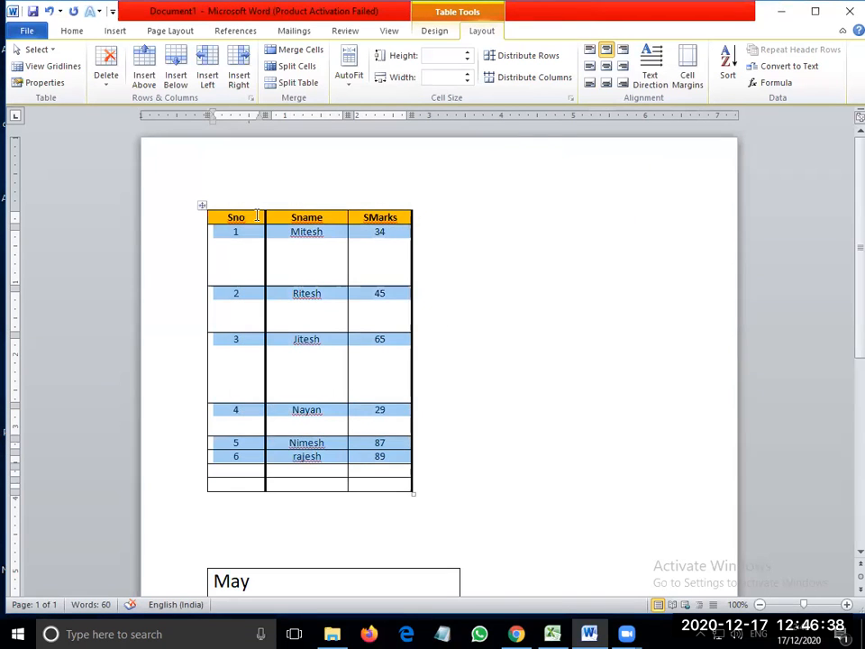
# Step: Sort the marks table's header and six student rows by Sname as text in ascending order, with a header row
pyautogui.click(271, 223)
pyautogui.moveTo(272, 223); pyautogui.dragTo(369, 461)
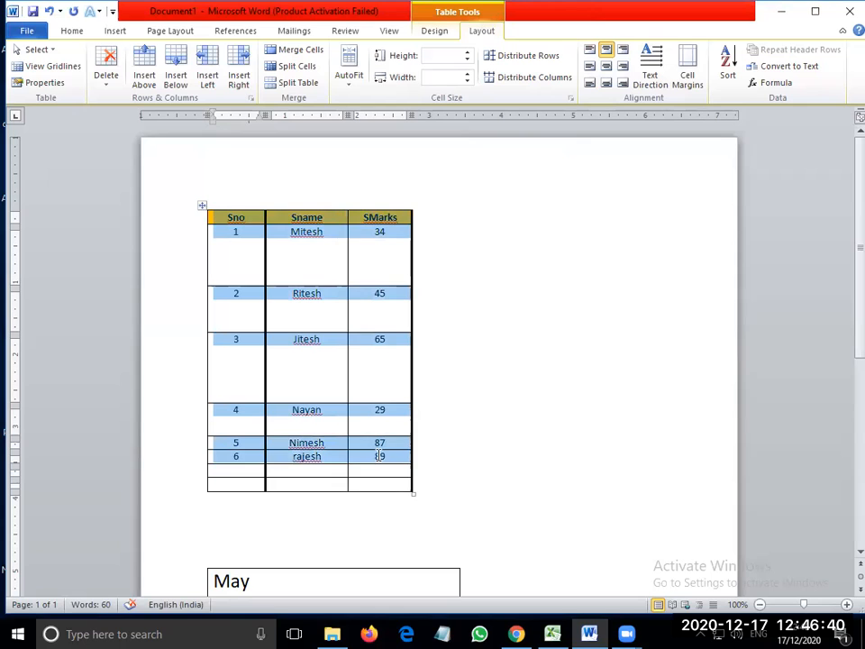
pyautogui.click(727, 80)
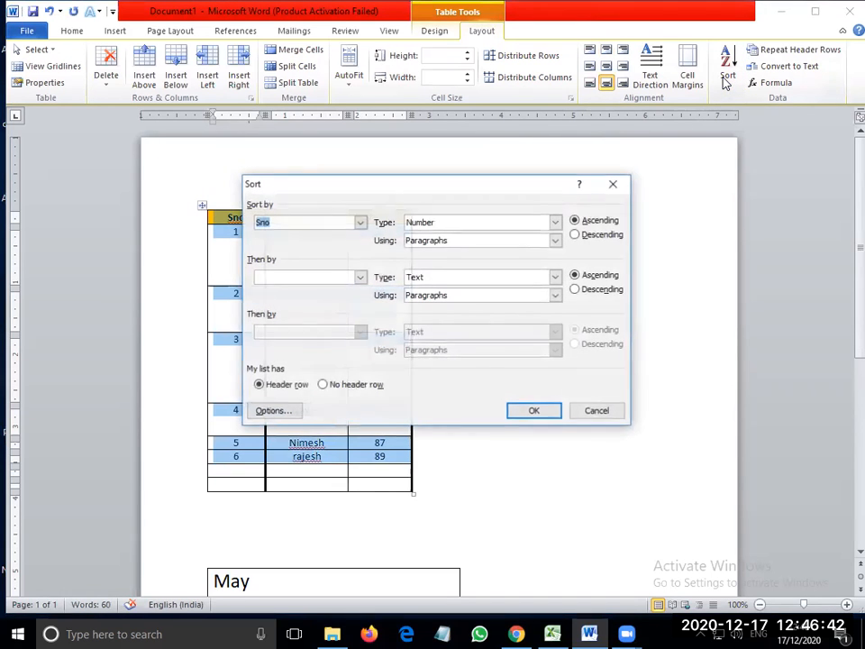
pyautogui.click(359, 223)
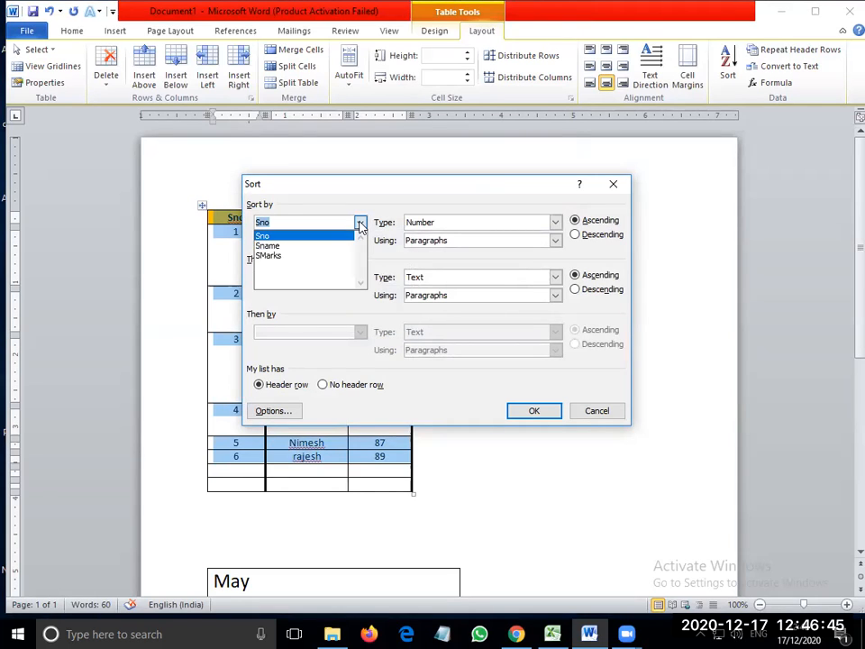
pyautogui.click(332, 246)
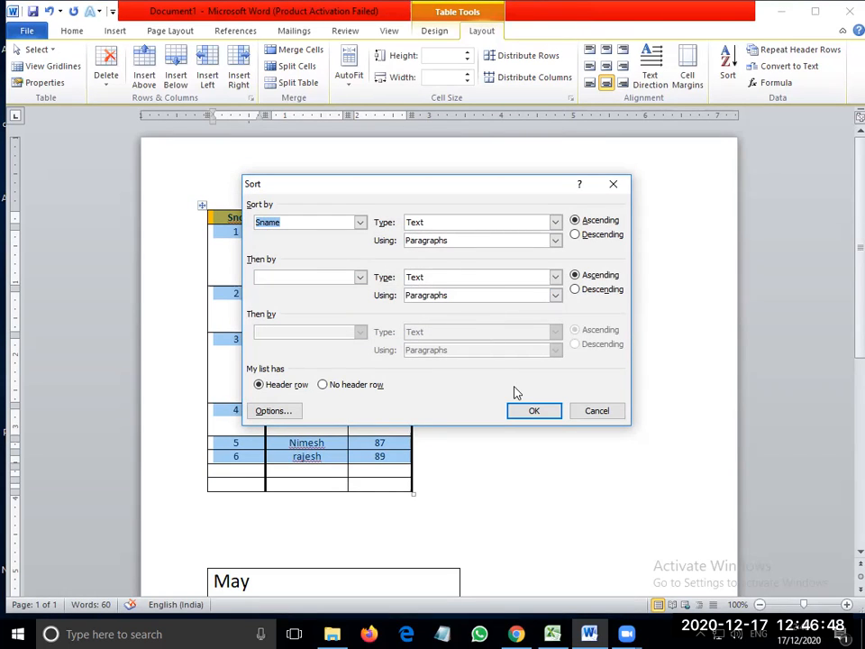
pyautogui.click(533, 410)
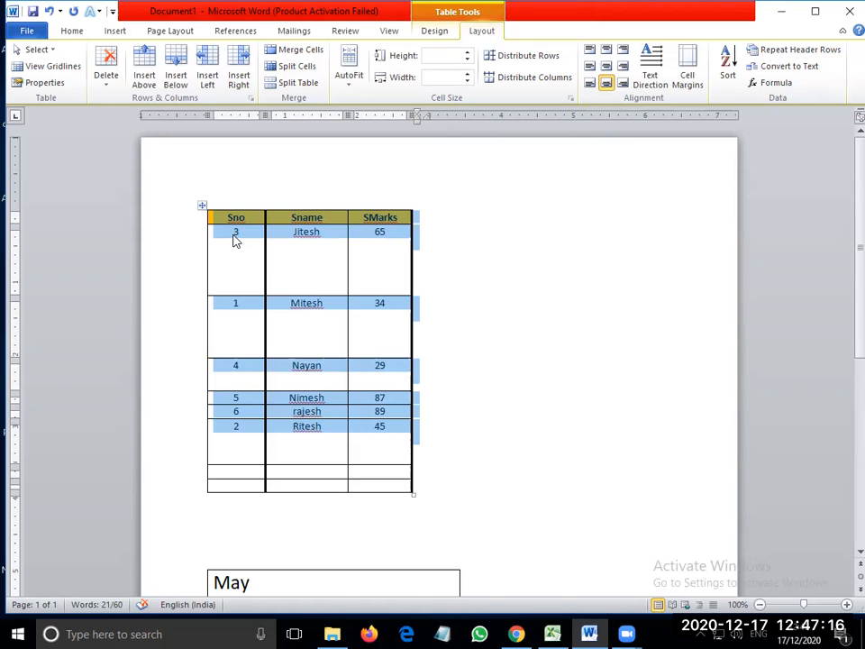
# Step: Align the header and the six student rows of the marks table top-left
pyautogui.click(234, 236)
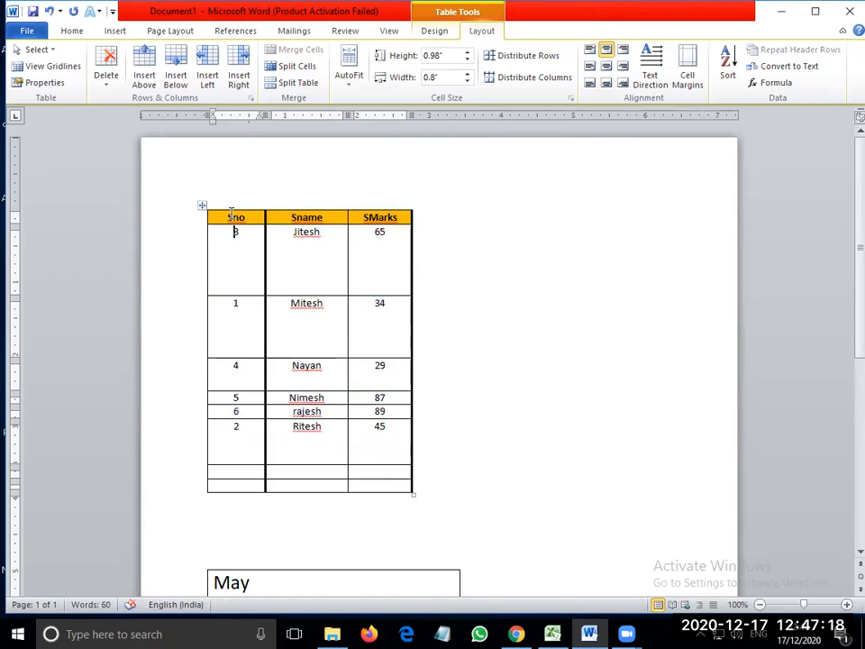
pyautogui.moveTo(232, 217); pyautogui.dragTo(394, 436)
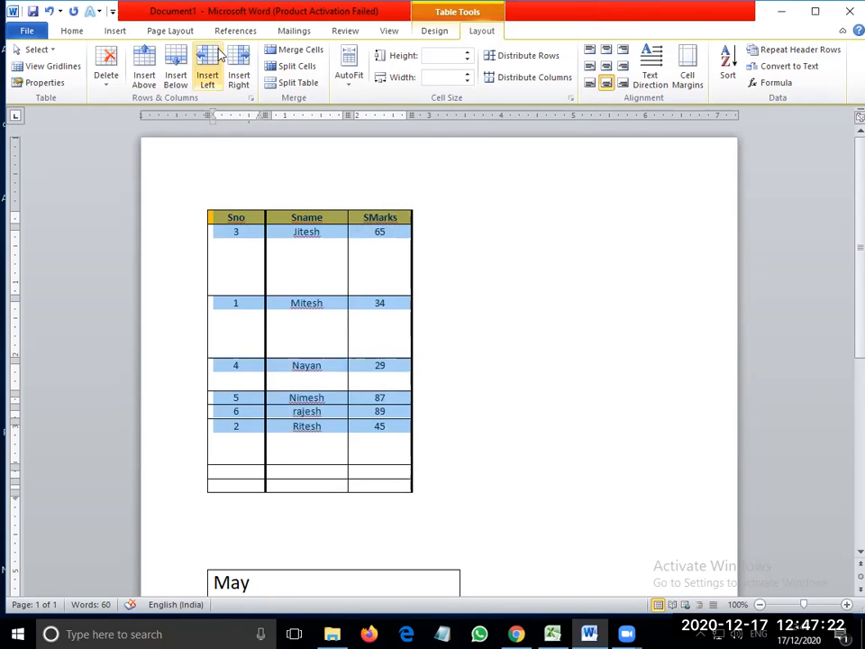
pyautogui.click(589, 49)
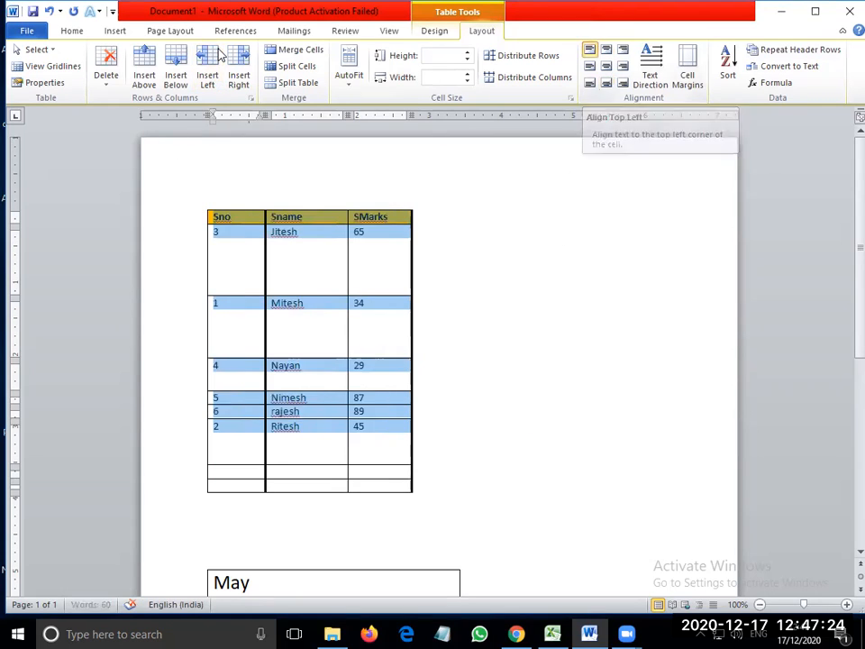
# Step: Sort the selected student rows by Sno as numbers in ascending order, with a header row
pyautogui.click(728, 82)
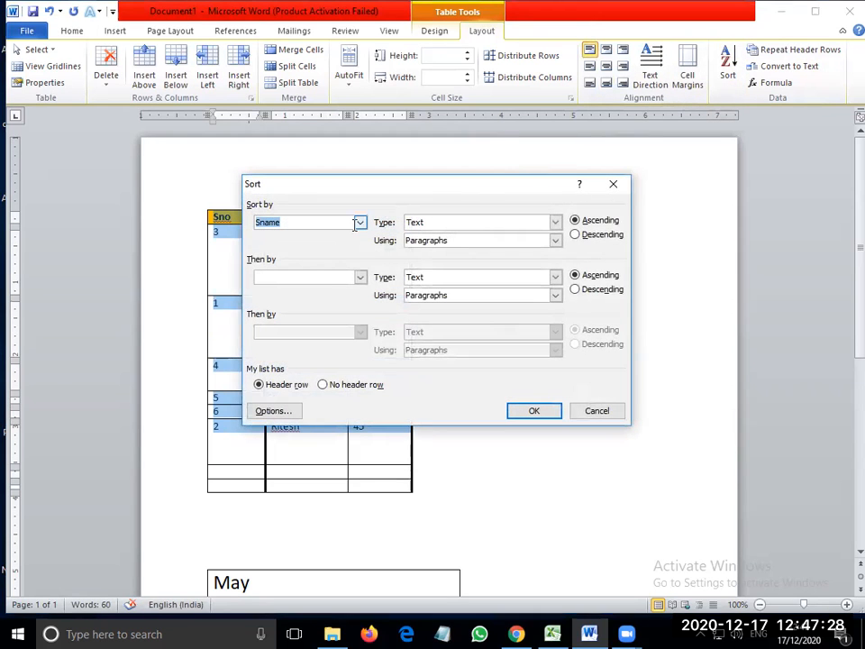
pyautogui.click(360, 223)
pyautogui.click(344, 243)
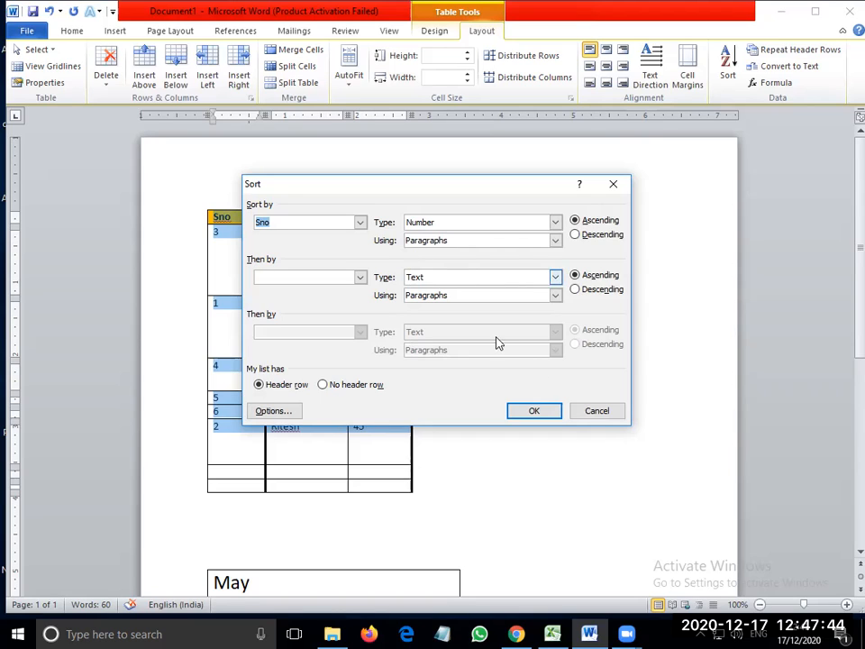
pyautogui.click(534, 411)
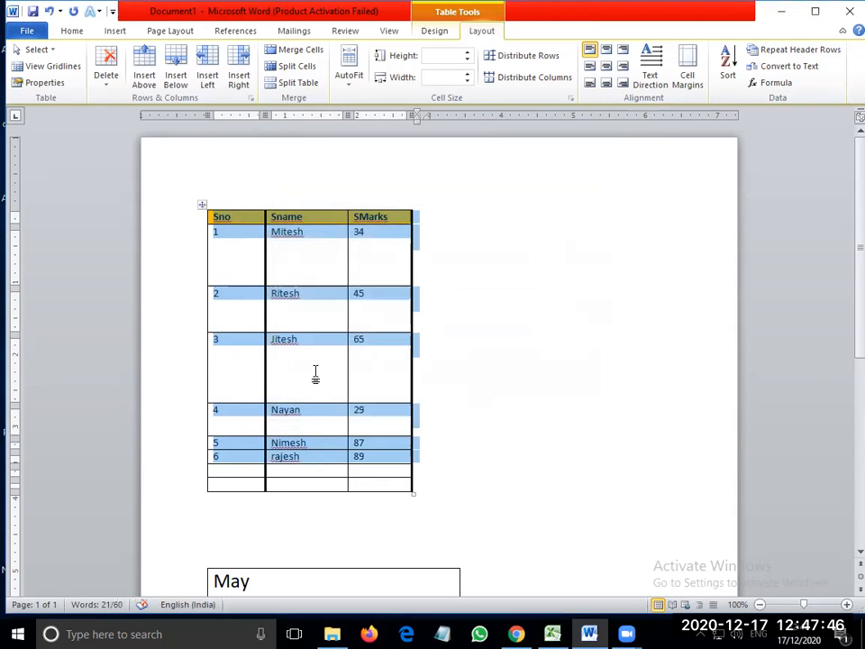
pyautogui.click(240, 316)
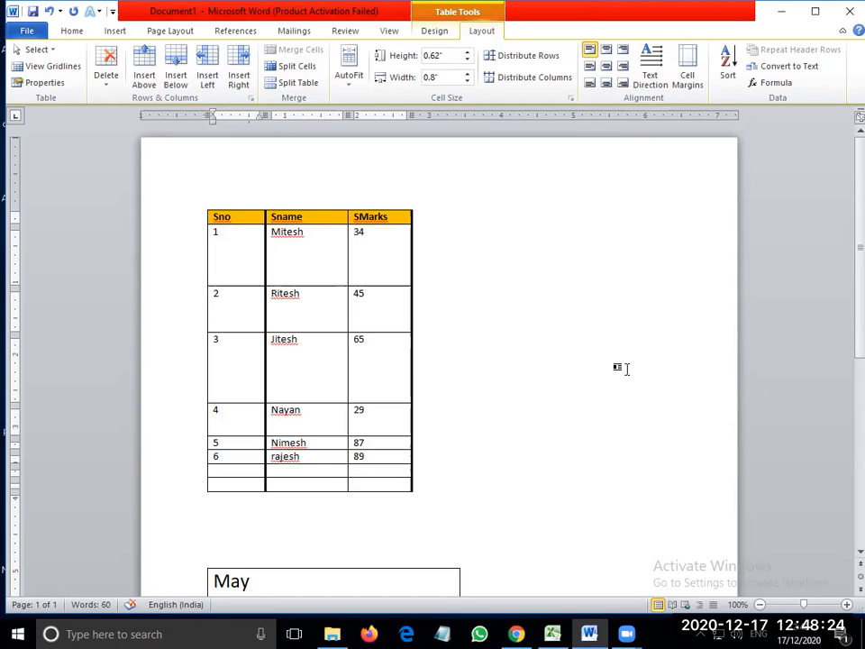
pyautogui.click(815, 13)
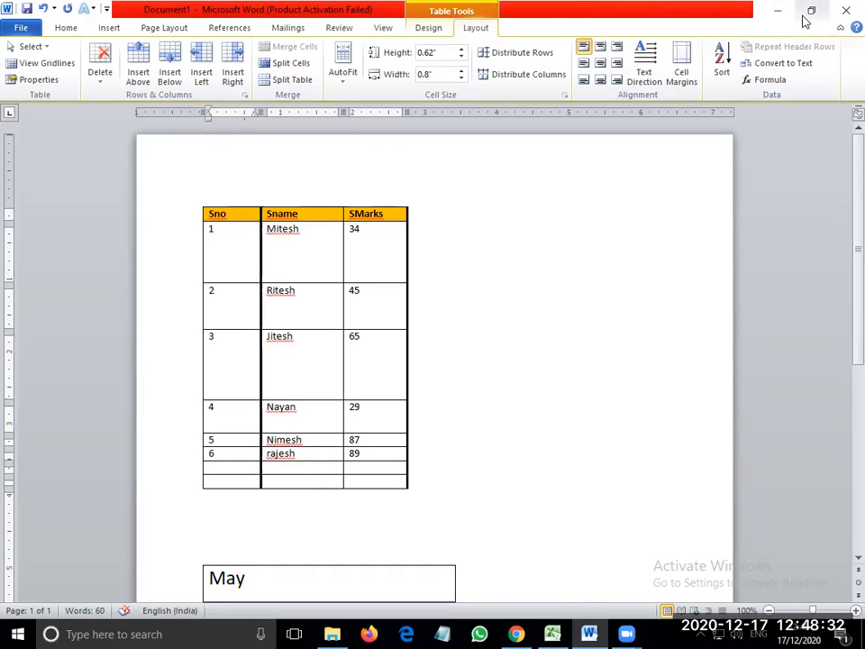
pyautogui.click(808, 16)
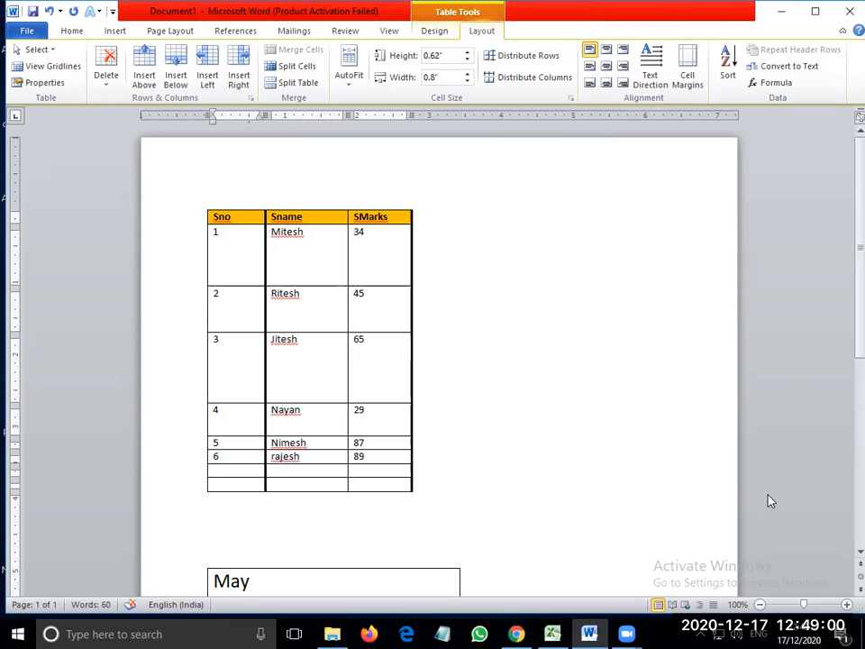
pyautogui.scroll(-3, 681, 292)
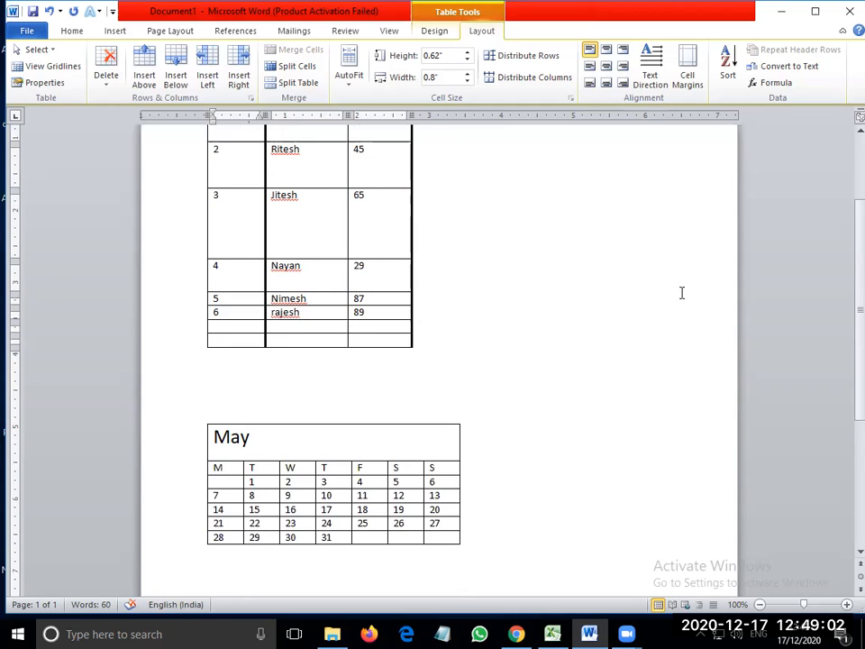
pyautogui.scroll(3, 682, 292)
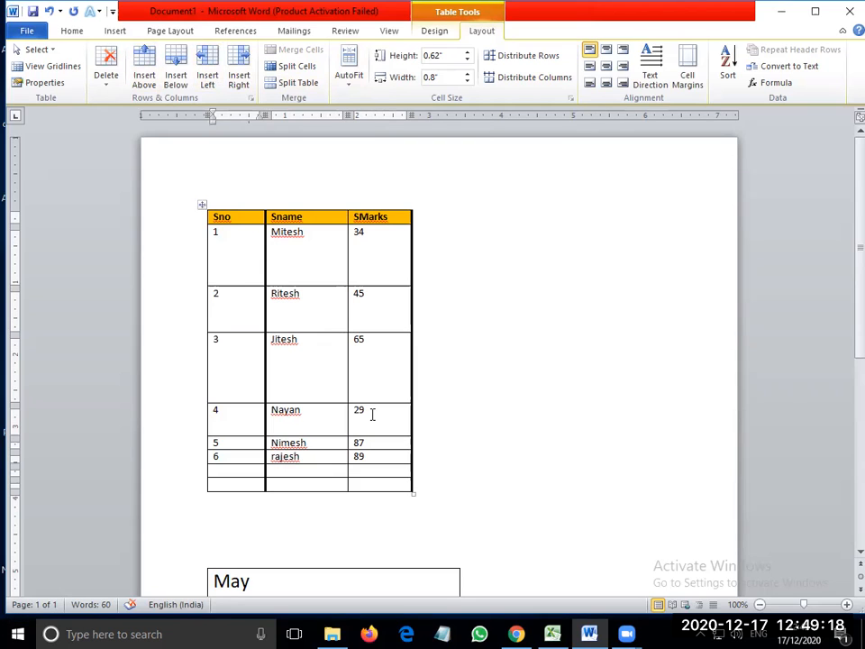
# Step: Set the marks table's alignment on the page to Center in its table properties
pyautogui.click(444, 33)
pyautogui.click(478, 32)
pyautogui.click(56, 85)
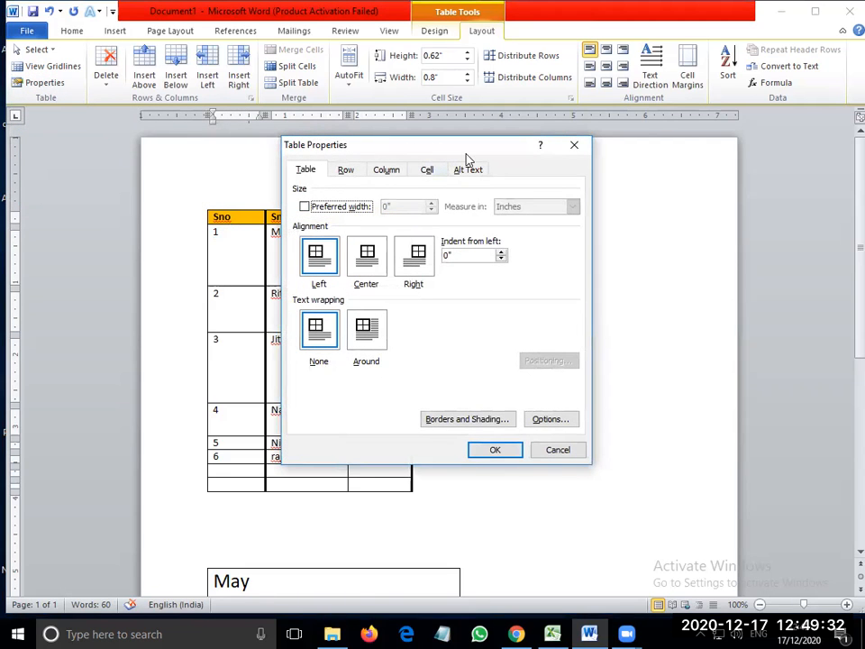
pyautogui.moveTo(438, 152); pyautogui.dragTo(593, 188)
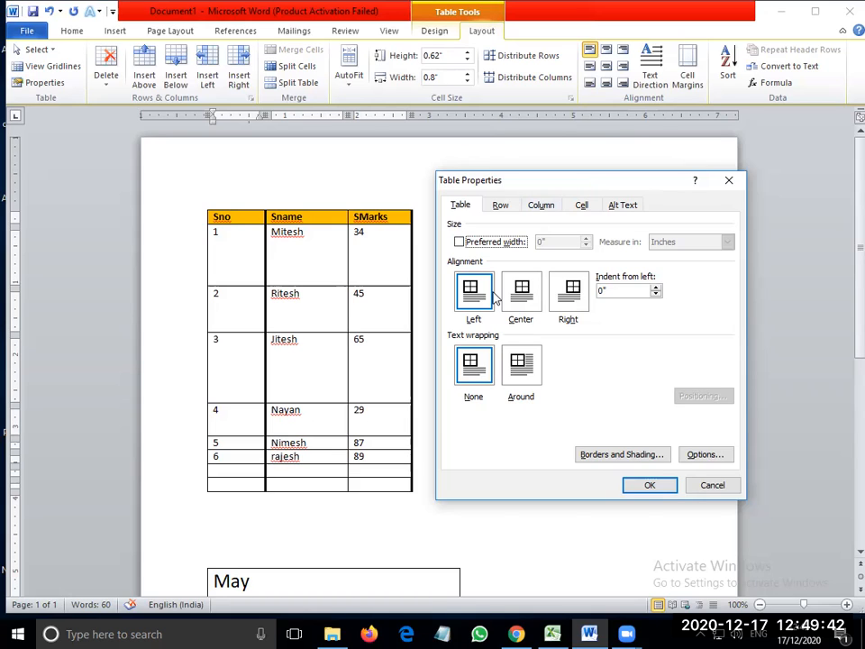
pyautogui.click(530, 295)
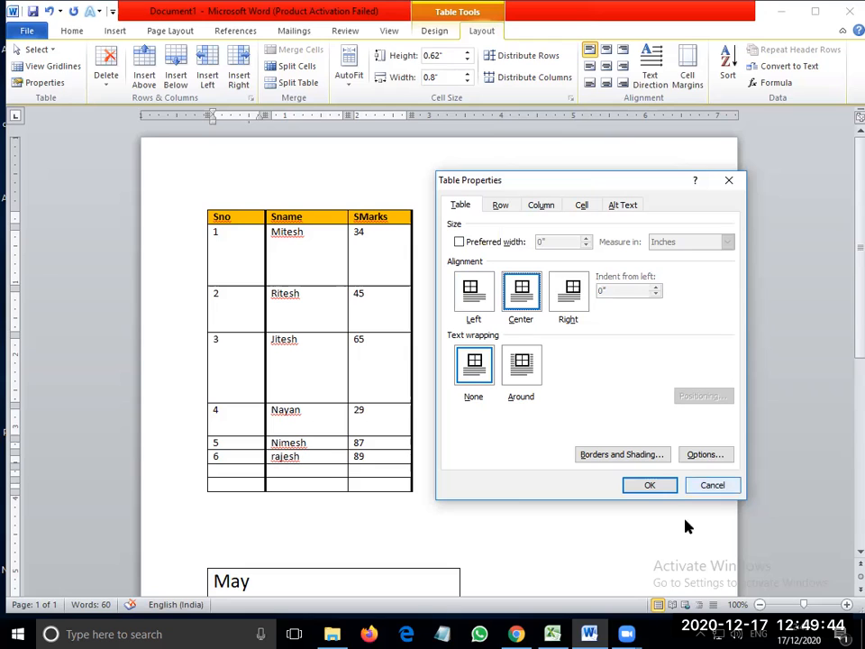
pyautogui.click(637, 485)
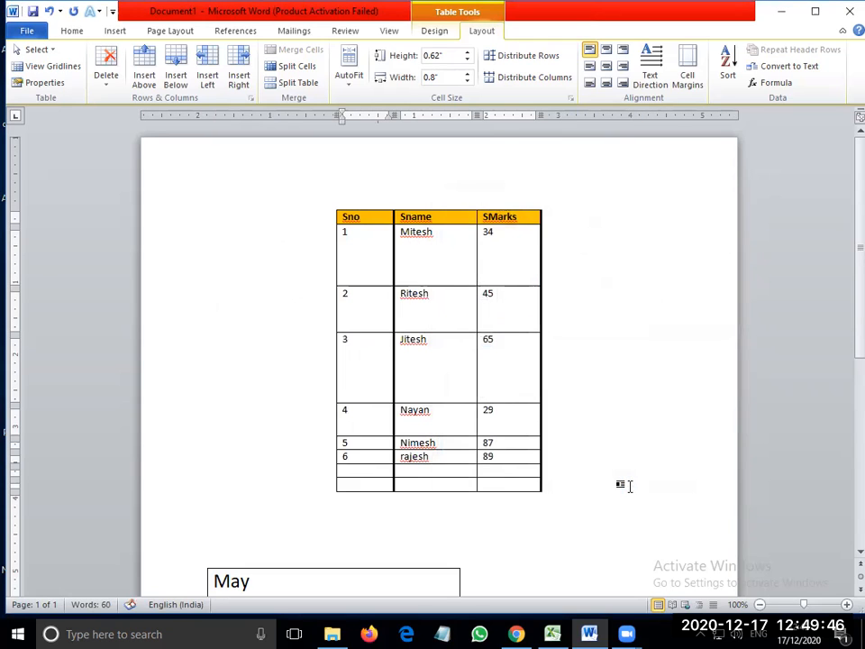
# Step: Select the whole marks table and set its text wrapping to Around
pyautogui.click(332, 207)
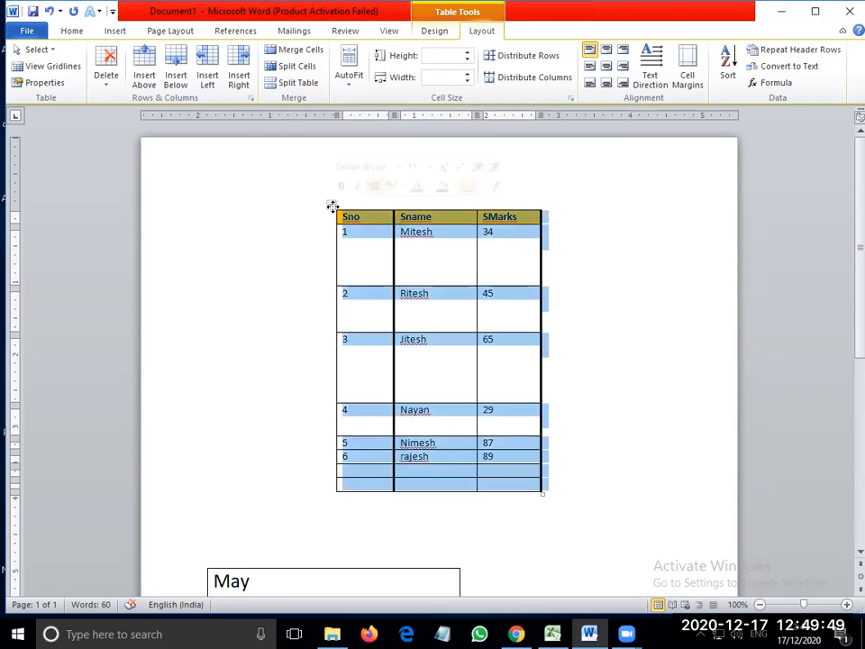
pyautogui.click(55, 88)
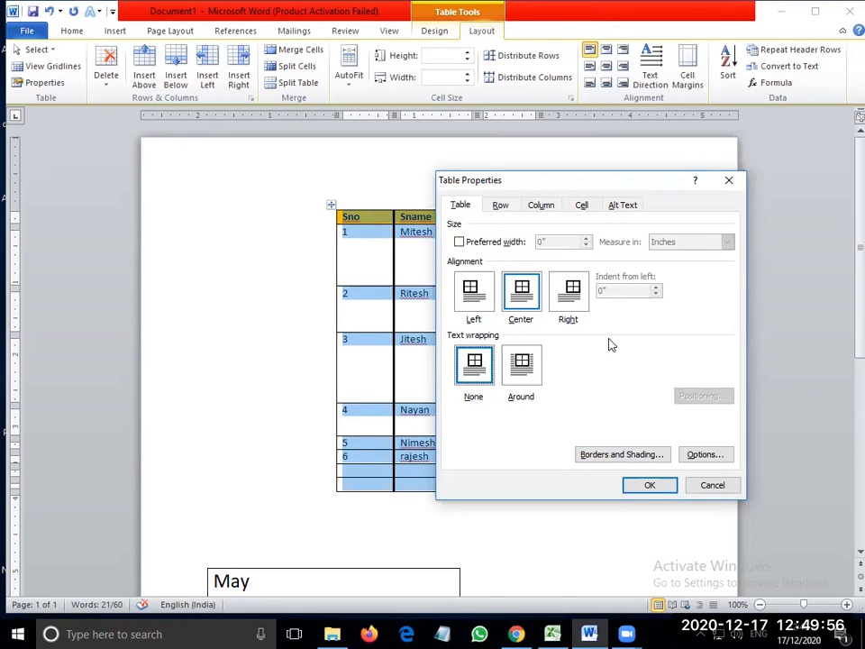
pyautogui.click(521, 363)
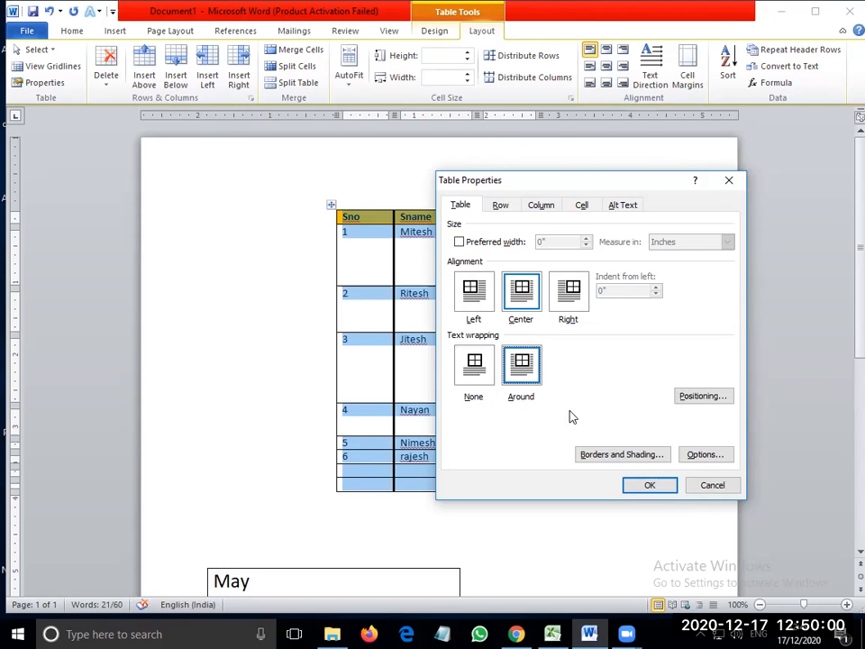
pyautogui.click(631, 484)
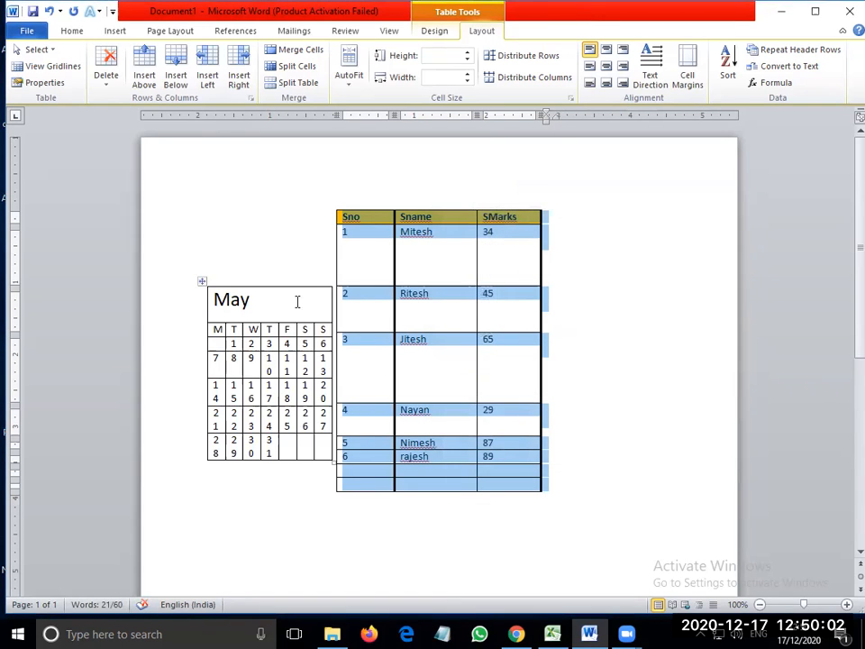
# Step: Enter the sample text "Jhbgjhghjgjh" and "ghfghfhgghfhg" on either side of the marks table, separated by a tab
pyautogui.click(613, 303)
pyautogui.write('jhbgjhgjgjh')
pyautogui.press('Tab')
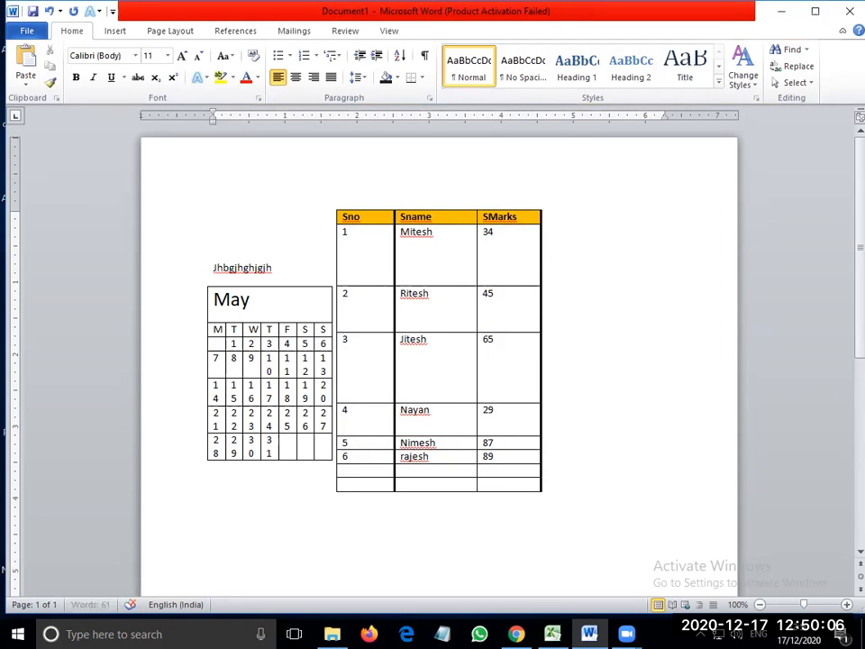
pyautogui.write('ghfghfhgghfhg')
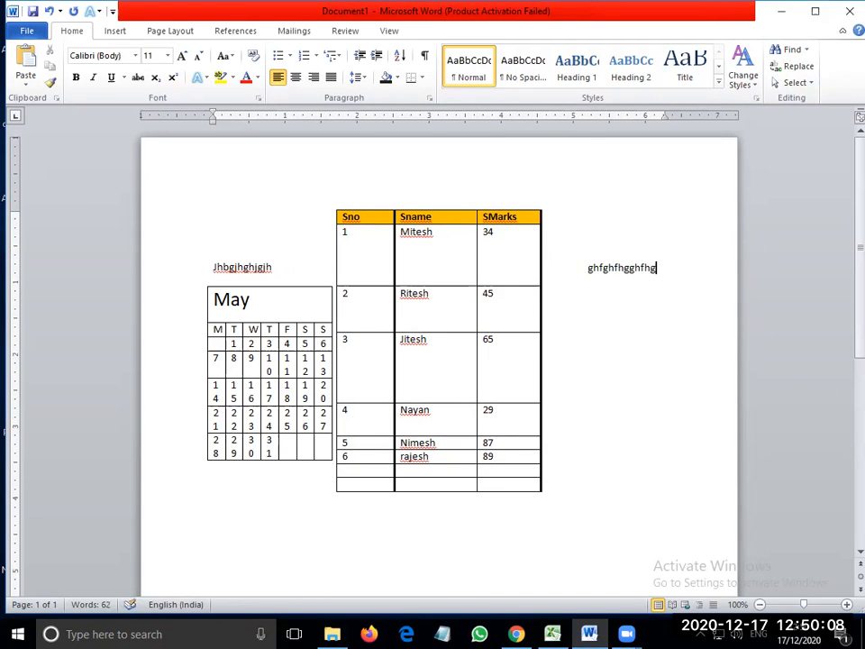
# Step: Append "fhg" to the second piece of sample text and reapply Center alignment to the marks table
pyautogui.write('fhg')
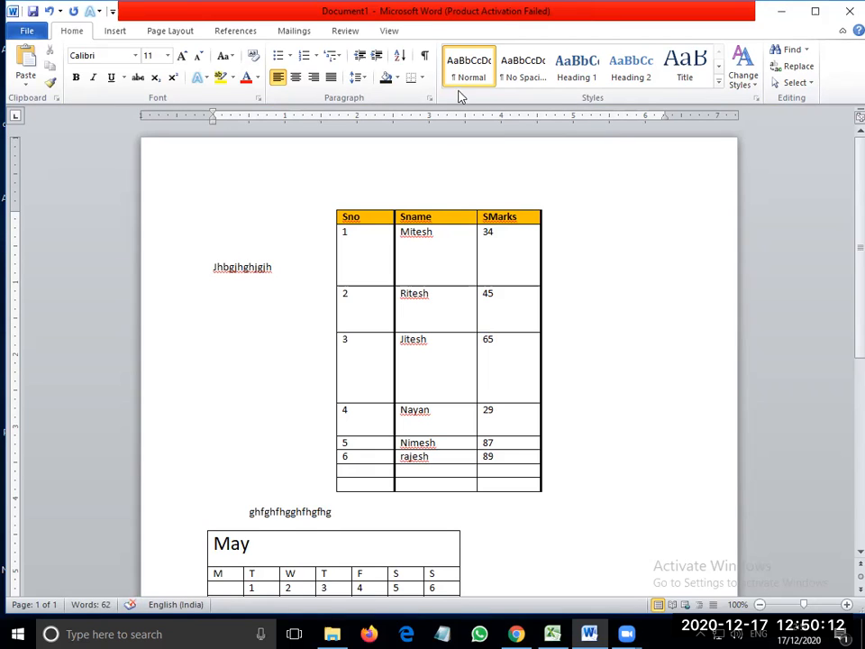
pyautogui.click(429, 217)
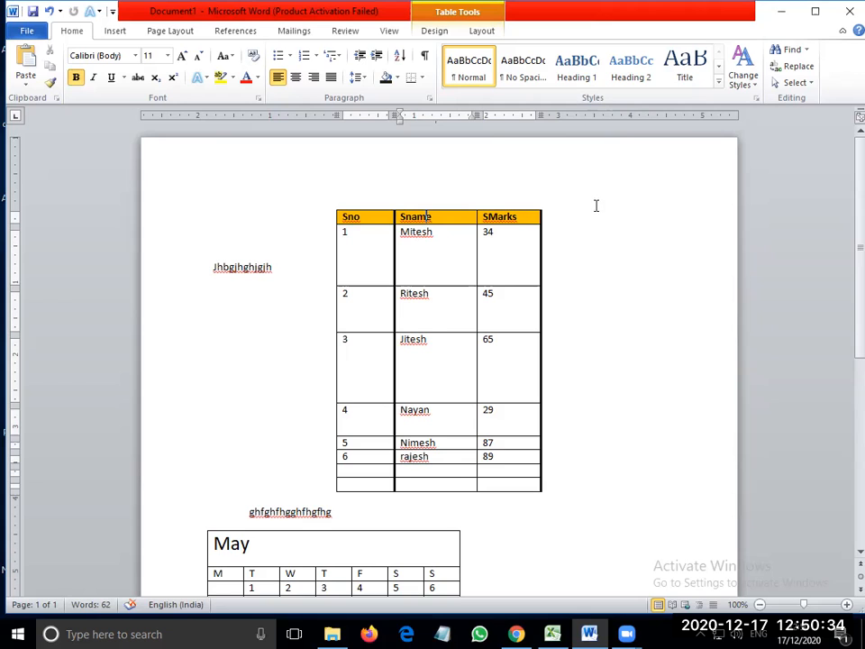
pyautogui.click(360, 270)
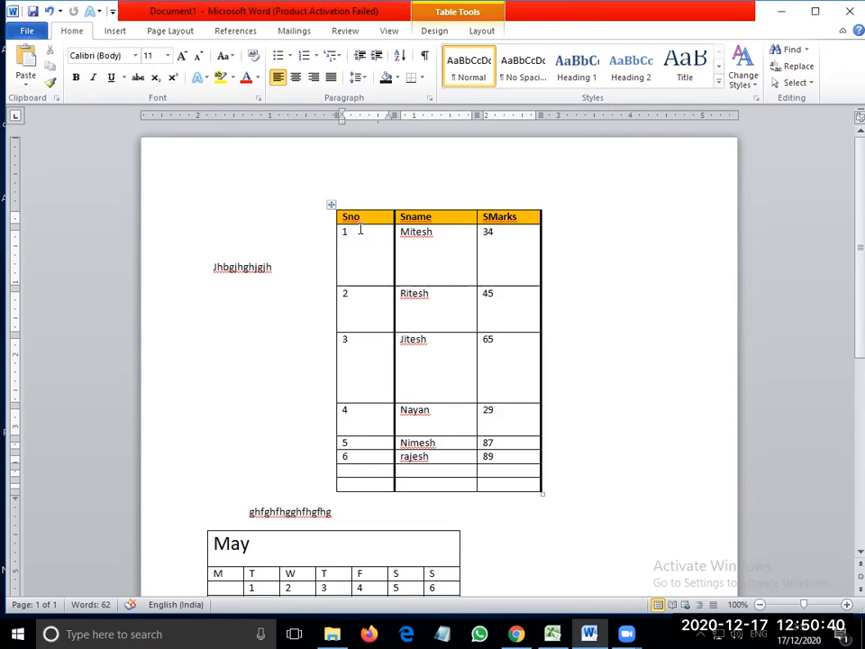
pyautogui.click(487, 30)
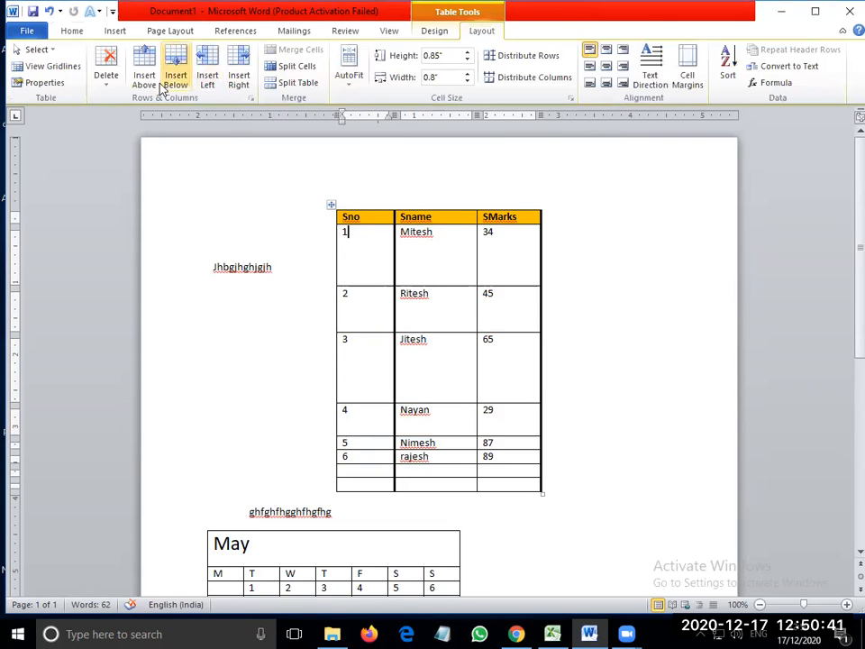
pyautogui.click(60, 83)
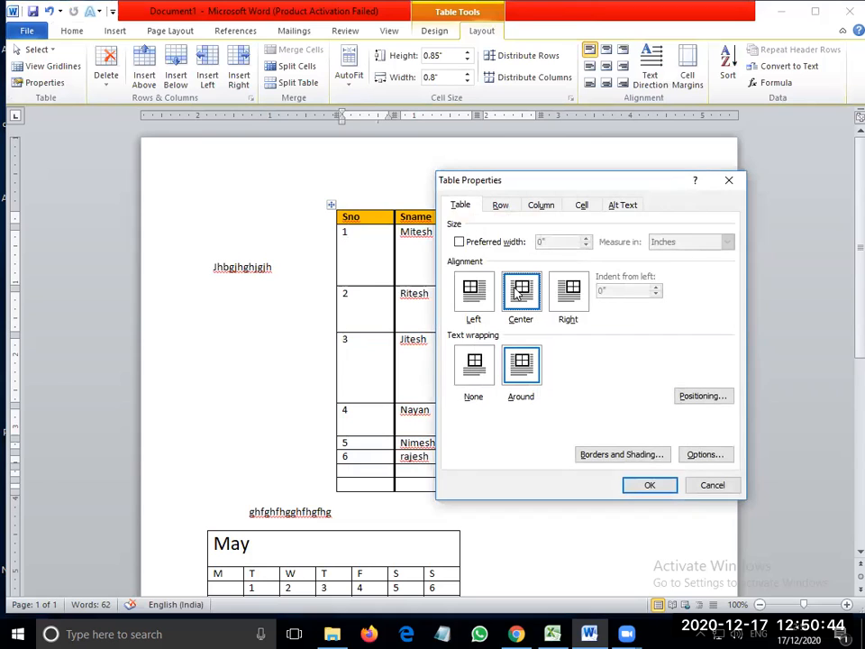
pyautogui.click(631, 484)
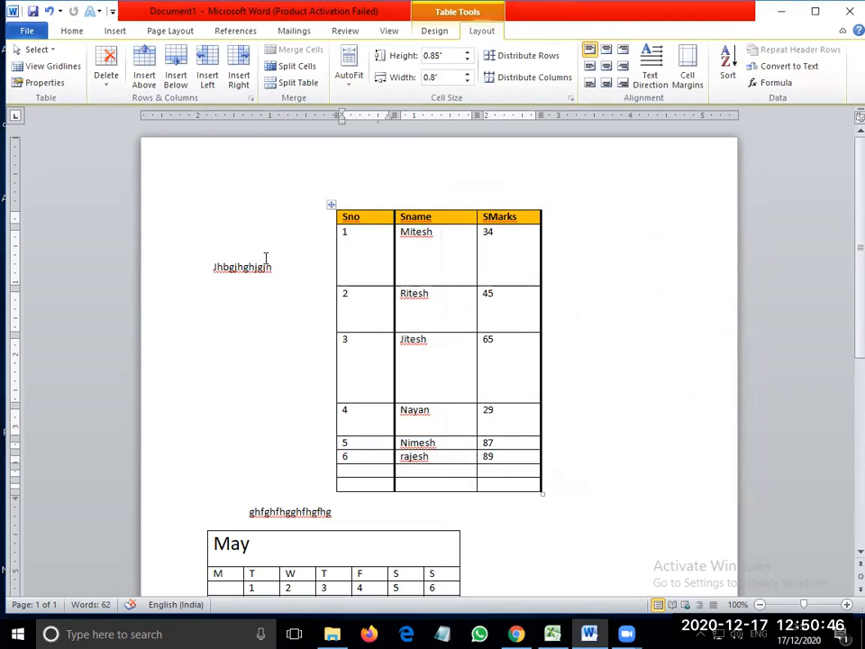
# Step: Select the whole marks table and set its text wrapping to None in the table properties
pyautogui.click(212, 267)
pyautogui.click(346, 233)
pyautogui.click(333, 204)
pyautogui.click(52, 82)
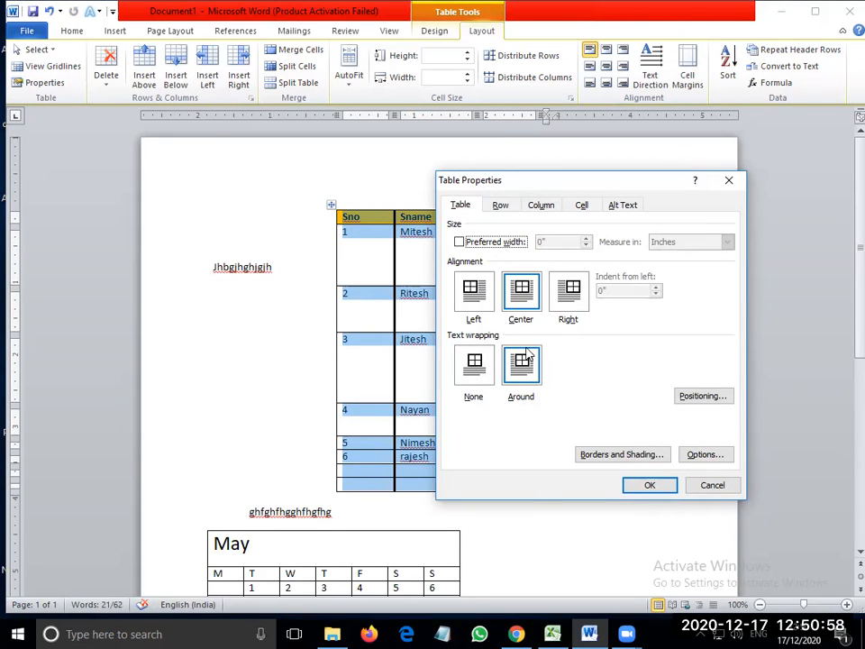
pyautogui.click(478, 362)
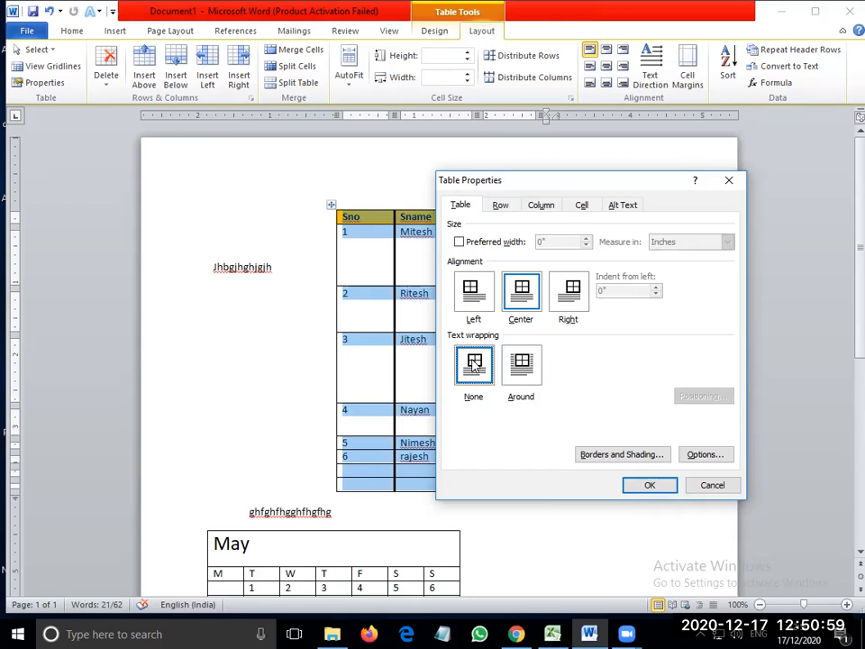
pyautogui.click(647, 486)
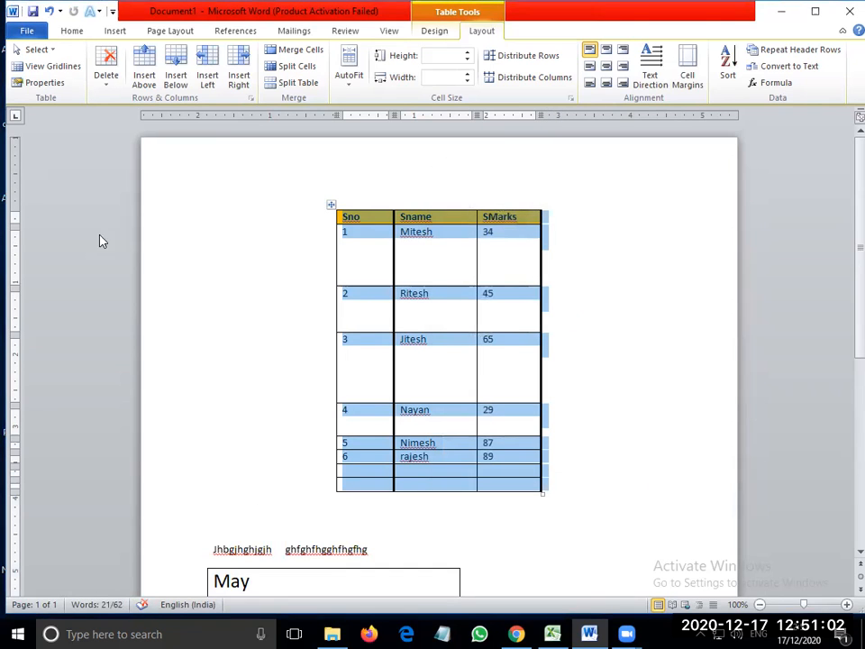
pyautogui.click(449, 320)
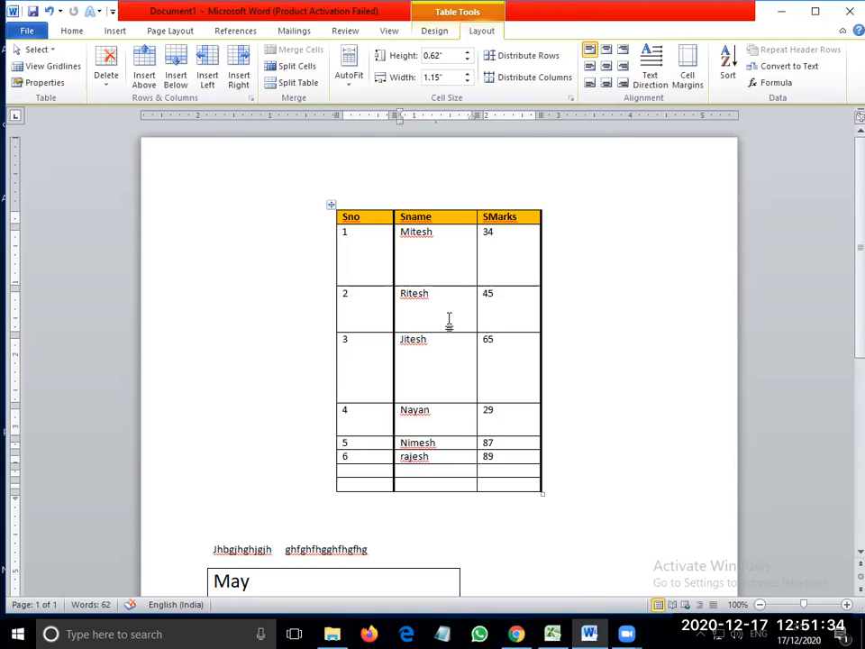
pyautogui.click(388, 31)
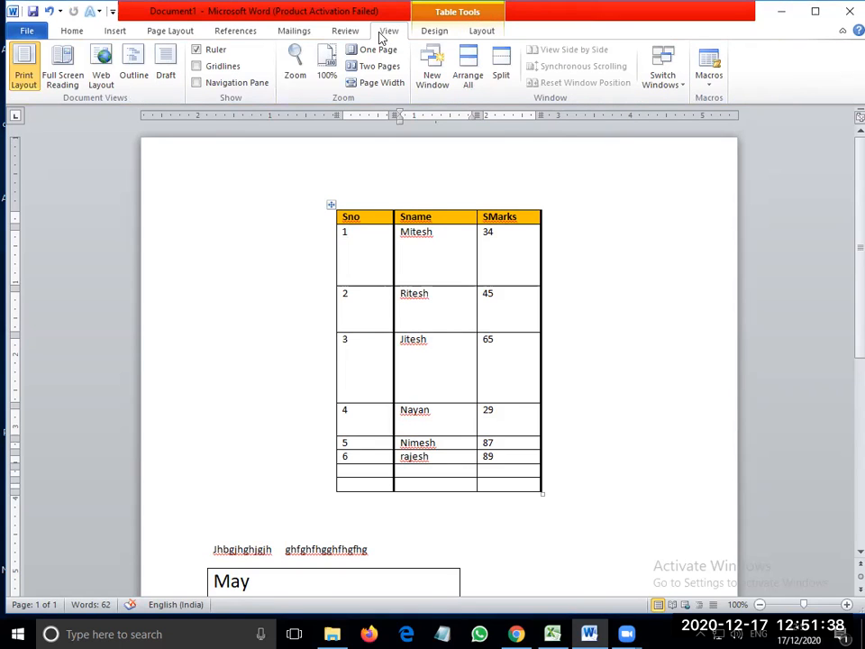
pyautogui.click(295, 32)
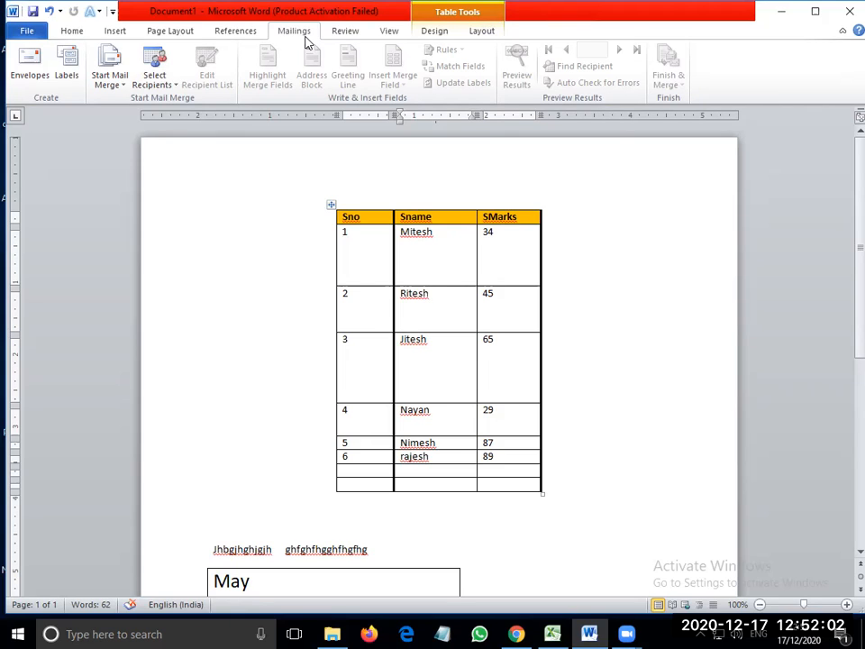
pyautogui.click(480, 39)
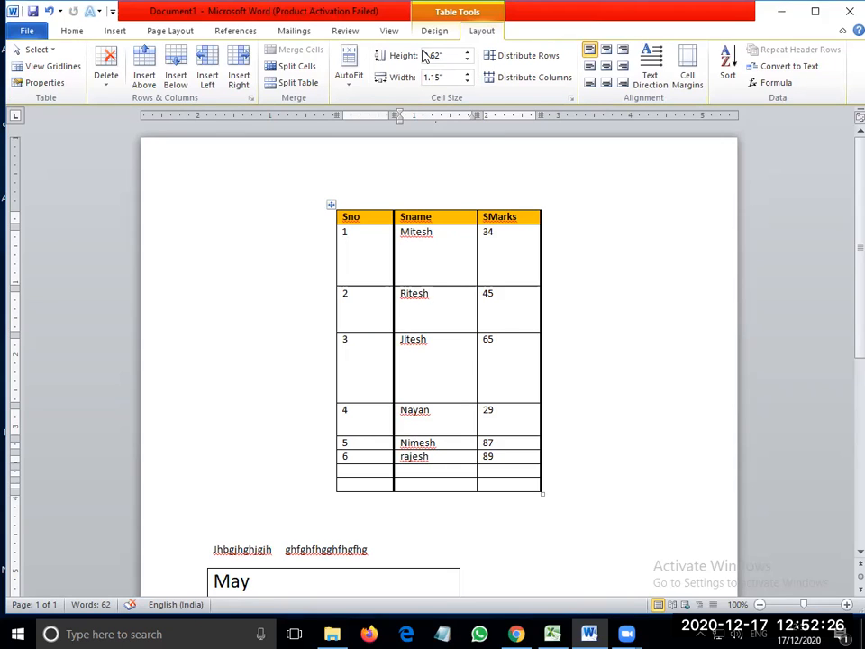
pyautogui.click(455, 255)
pyautogui.click(359, 243)
pyautogui.moveTo(358, 243); pyautogui.dragTo(515, 457)
pyautogui.click(359, 471)
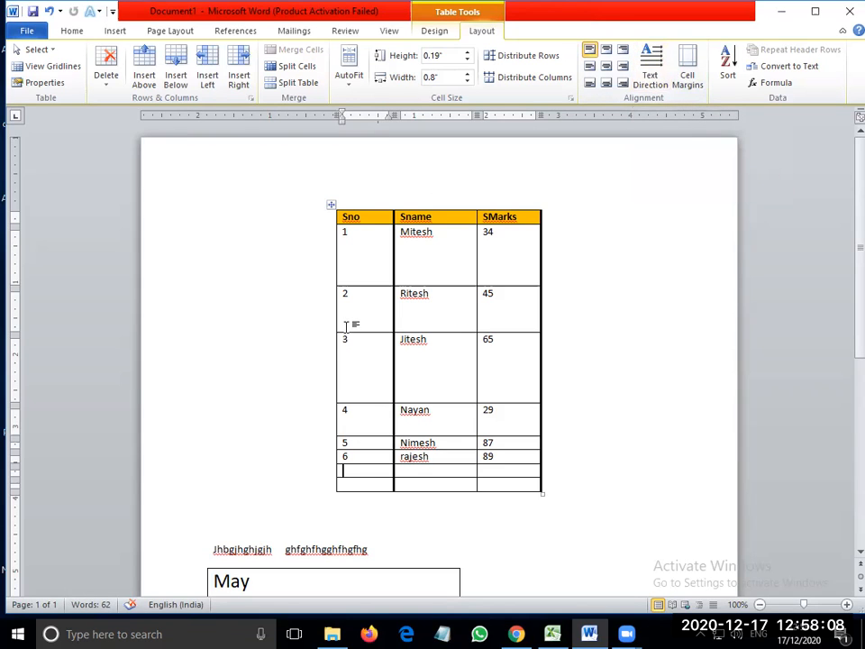
pyautogui.click(116, 30)
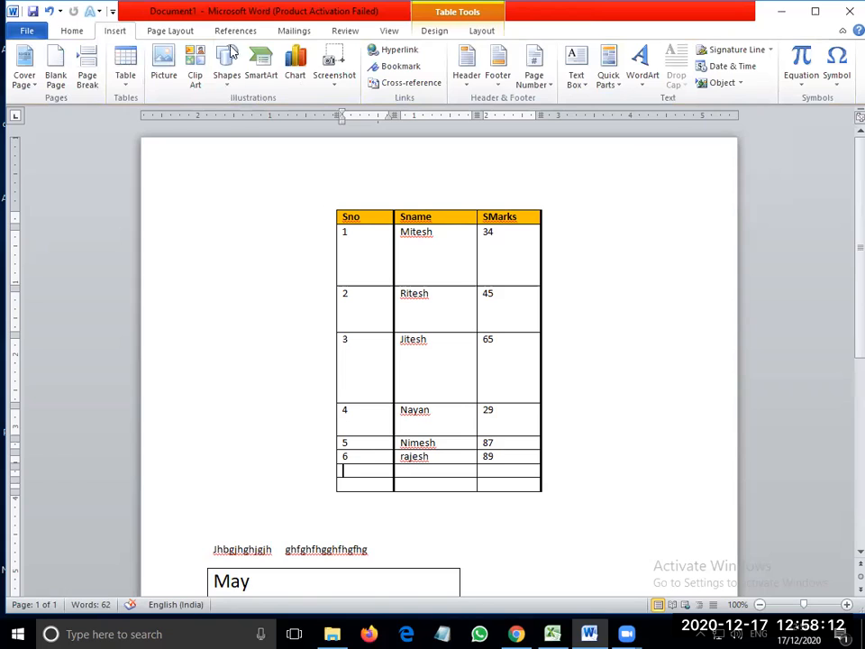
pyautogui.click(361, 242)
pyautogui.click(166, 33)
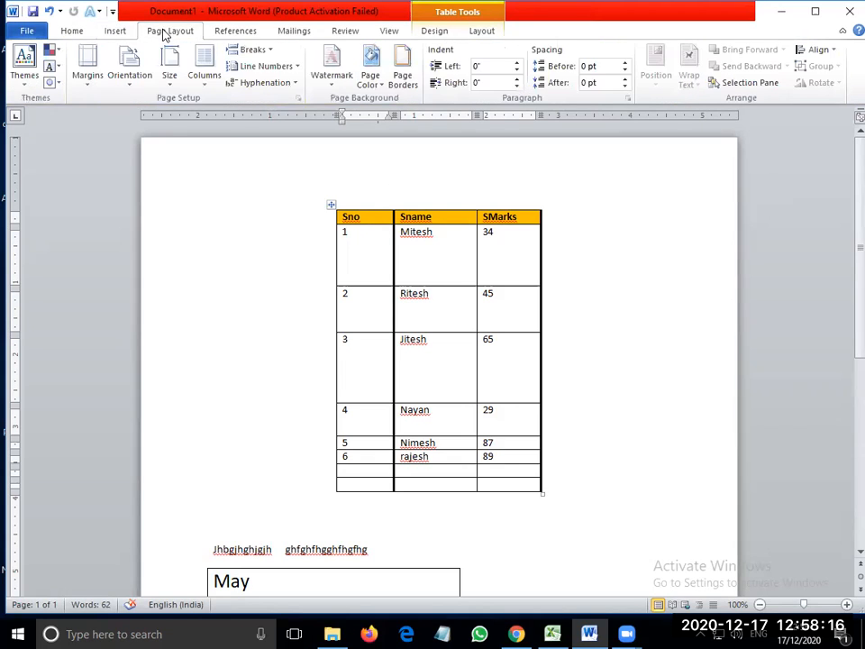
pyautogui.click(235, 32)
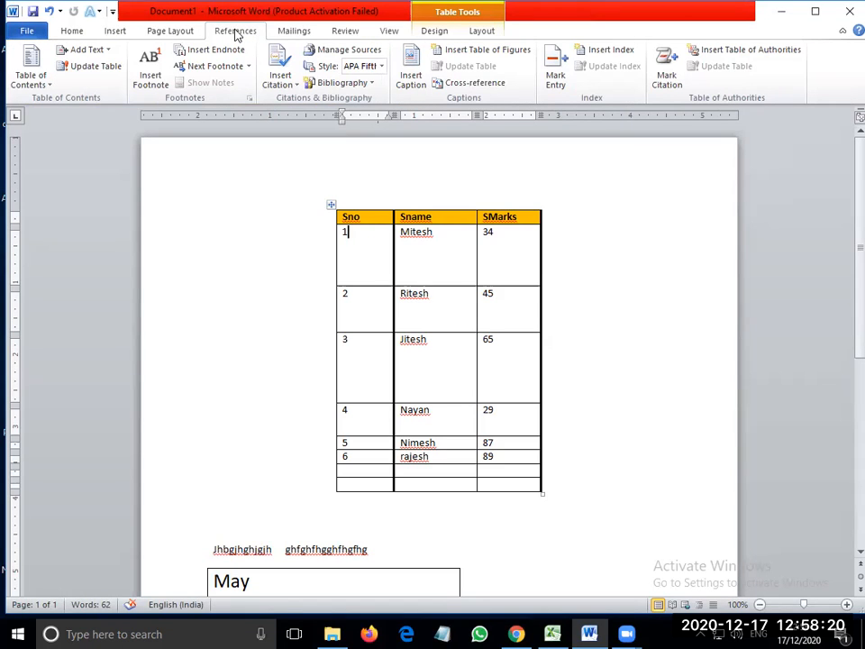
pyautogui.click(290, 36)
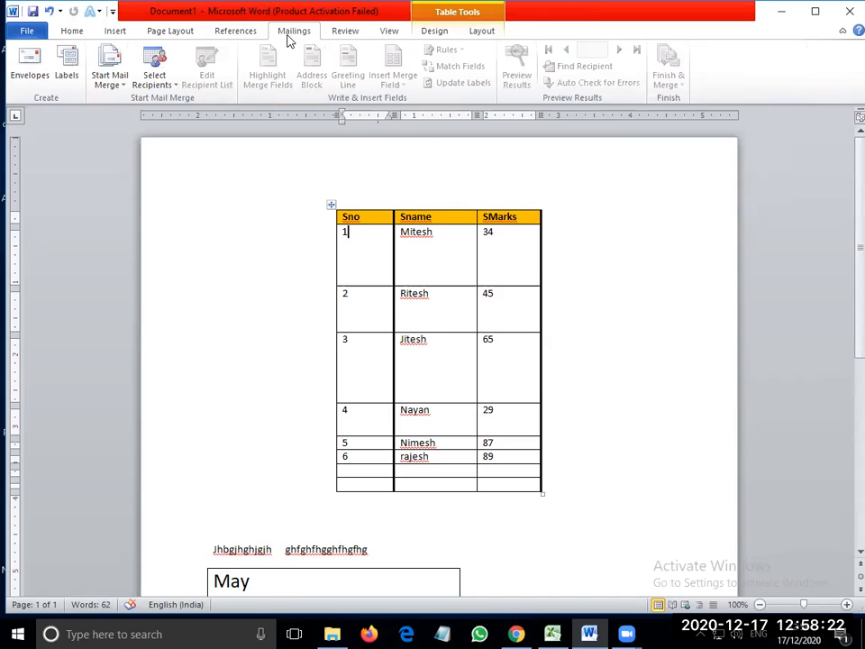
# Step: Replace the sample text below the marks table with "Dgo" and enter "Review-> spelling error" on the line above it
pyautogui.click(351, 36)
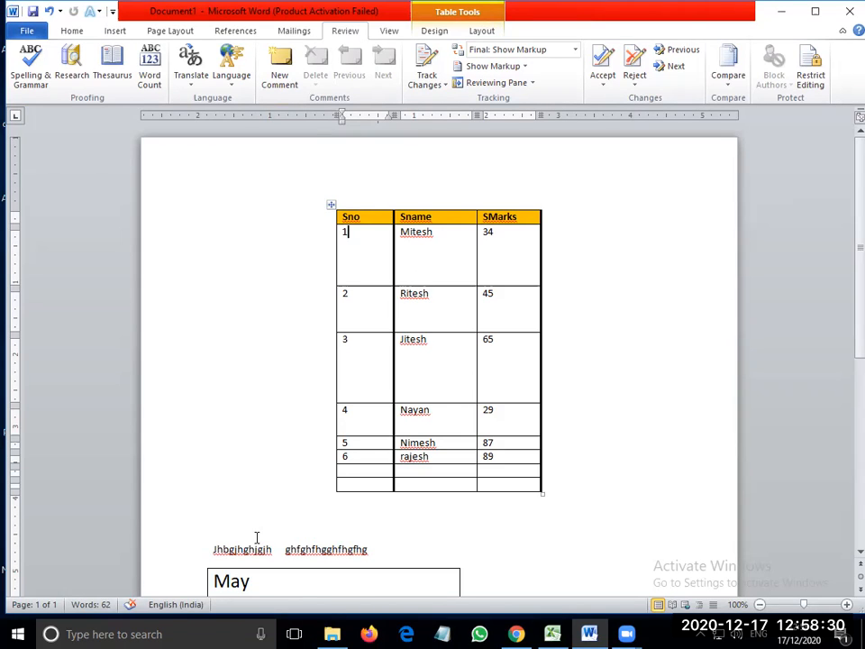
pyautogui.moveTo(384, 562); pyautogui.dragTo(187, 558)
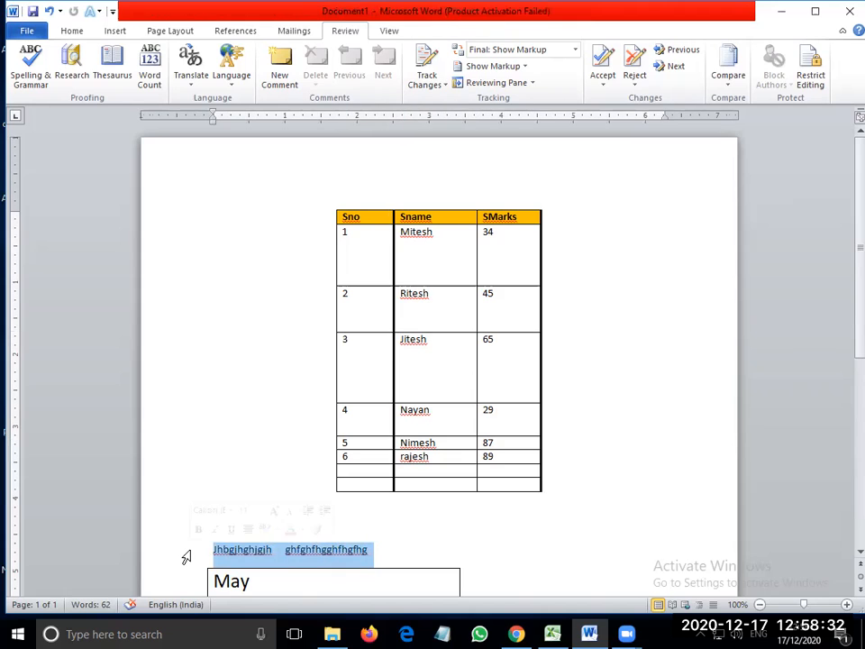
pyautogui.write('dgo')
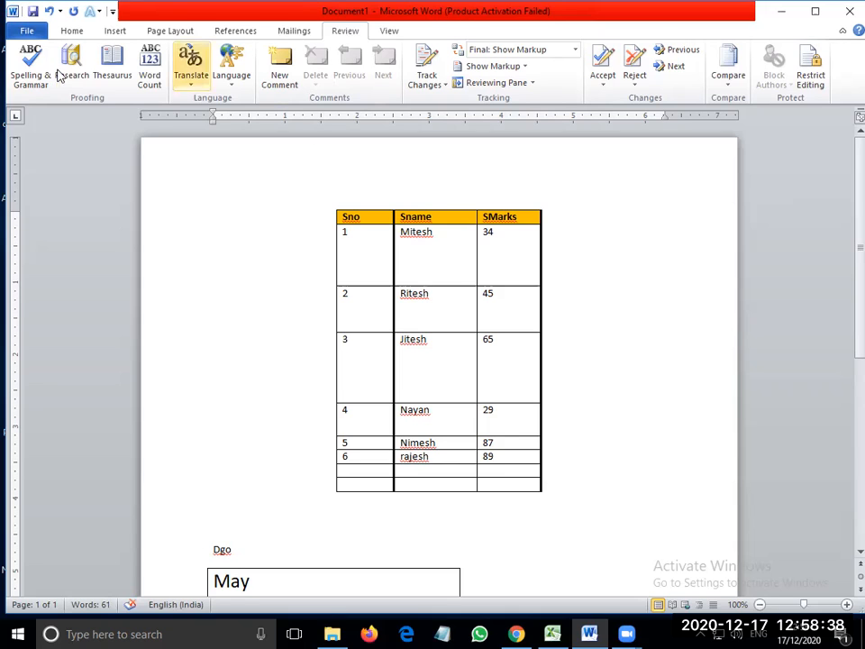
pyautogui.click(325, 530)
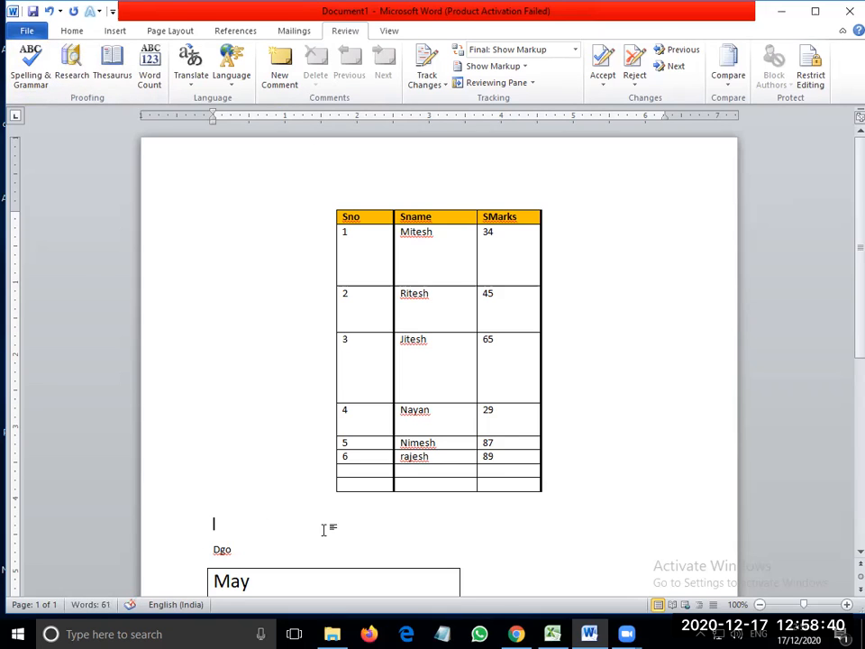
pyautogui.write('Review-> spelling error')
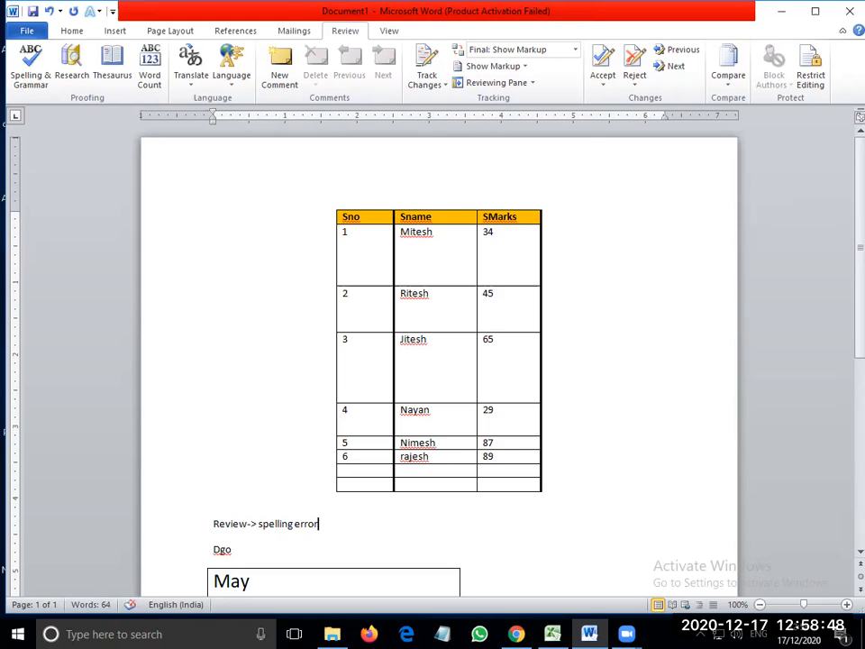
# Step: Run a spelling and grammar check and keep the misspelt word "Dgo" as it is
pyautogui.click(28, 84)
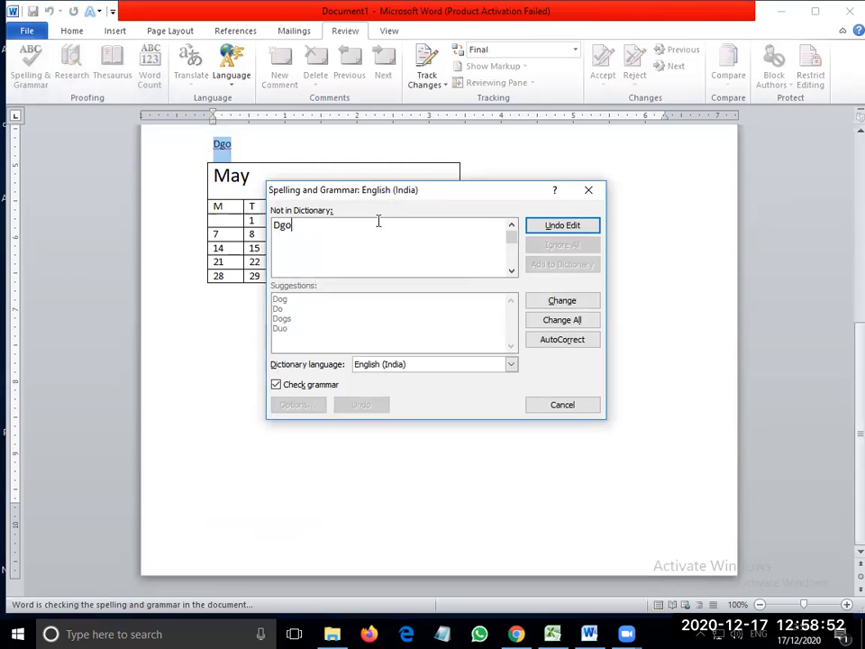
pyautogui.click(538, 303)
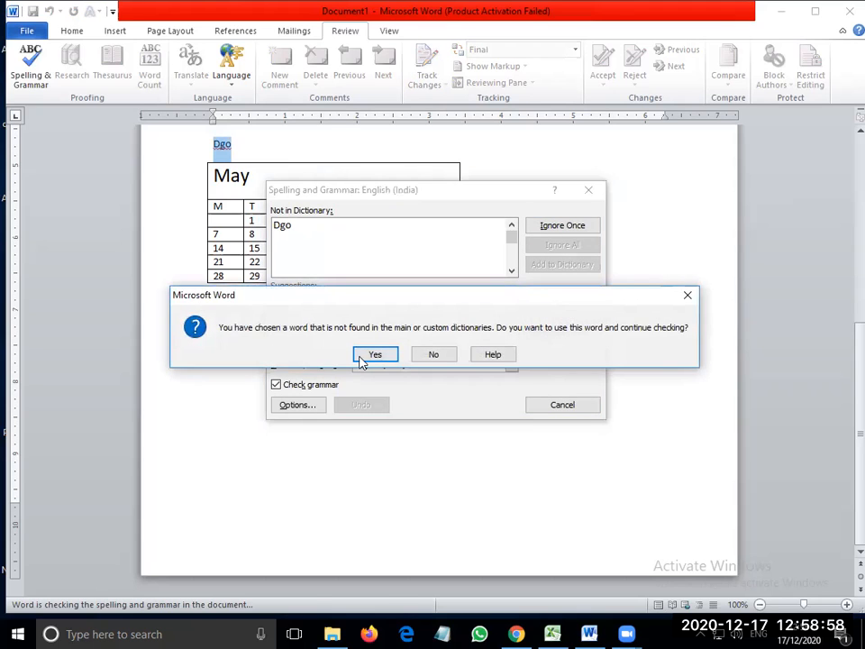
pyautogui.click(362, 356)
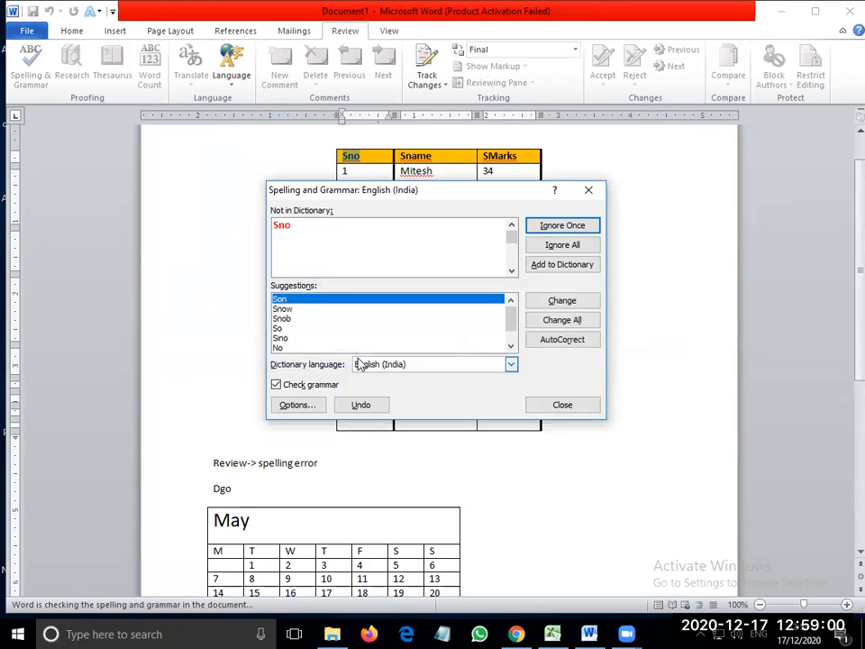
# Step: Add "Sno" to the dictionary and select the suggestion "Name" for the flagged word "Sname"
pyautogui.click(547, 257)
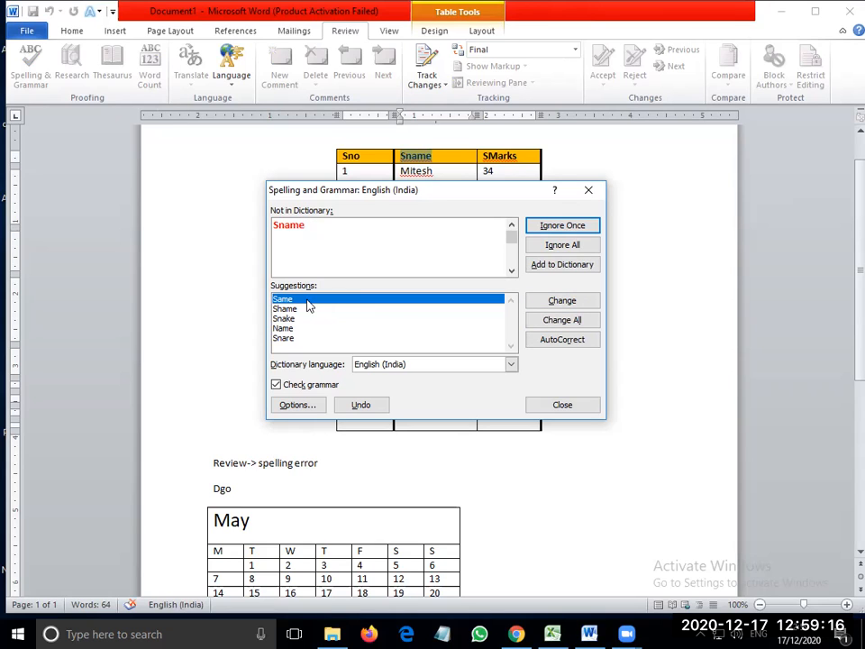
pyautogui.click(298, 329)
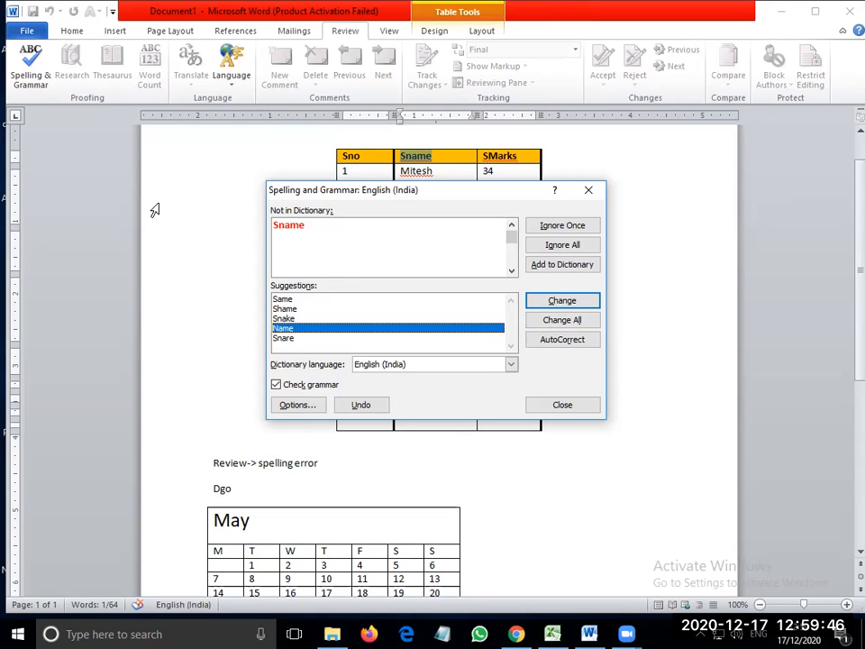
pyautogui.click(114, 35)
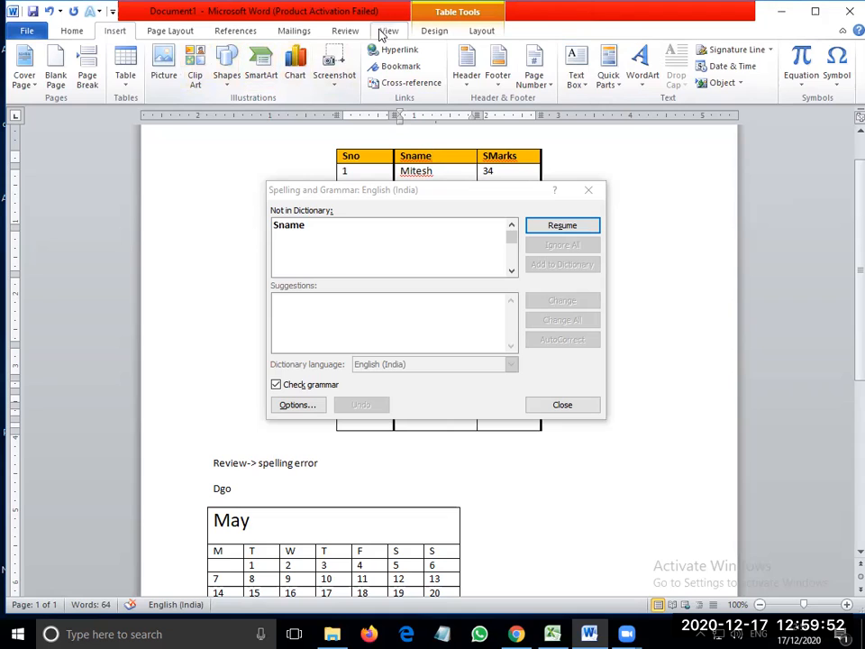
pyautogui.click(335, 32)
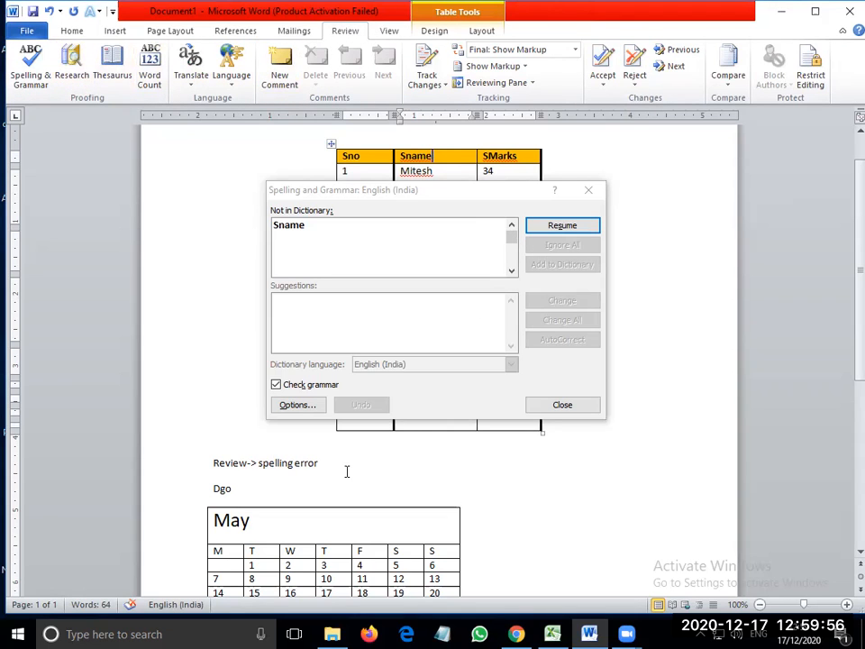
# Step: Make the line "Review-> spelling error" bold
pyautogui.moveTo(348, 471); pyautogui.dragTo(208, 461)
pyautogui.click(72, 31)
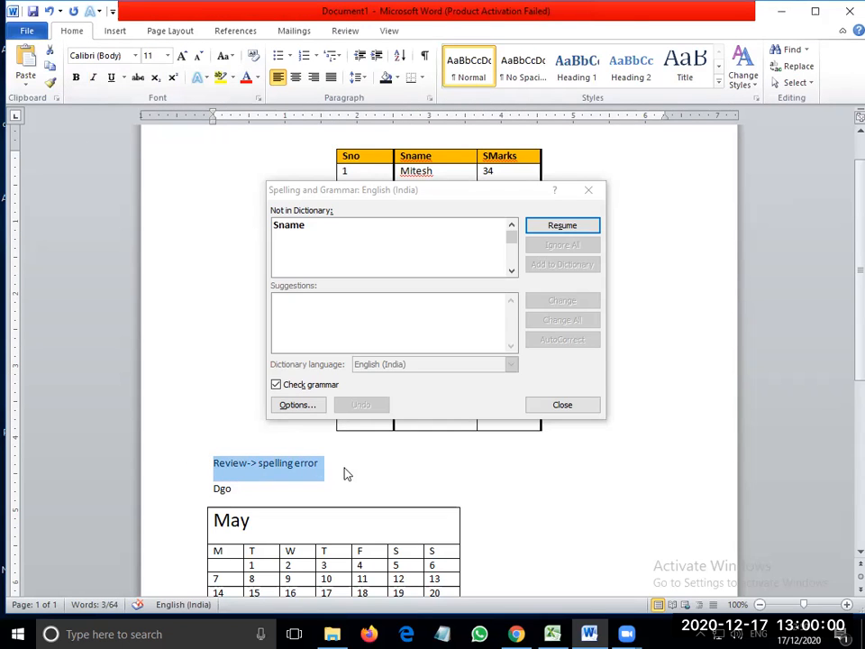
pyautogui.click(75, 77)
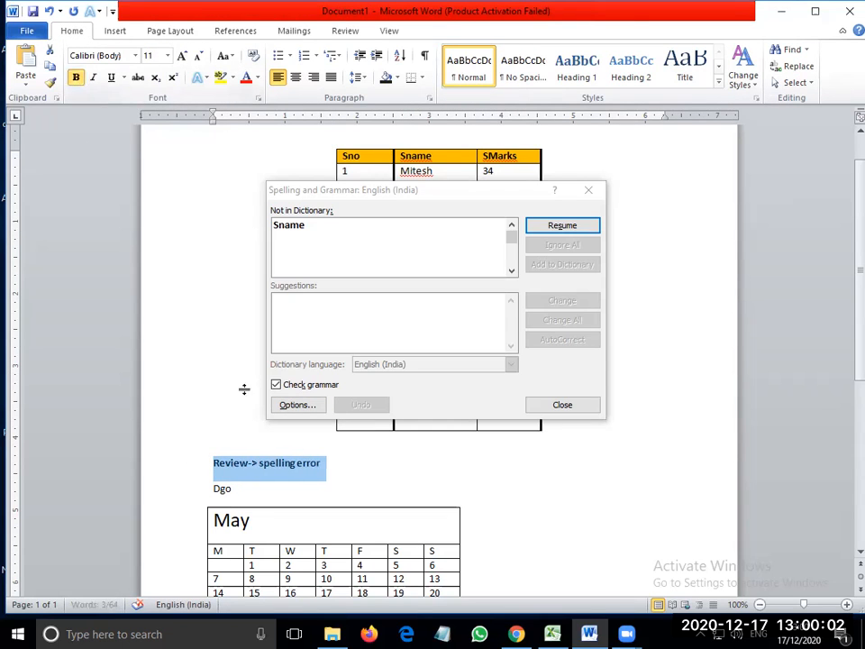
pyautogui.click(344, 467)
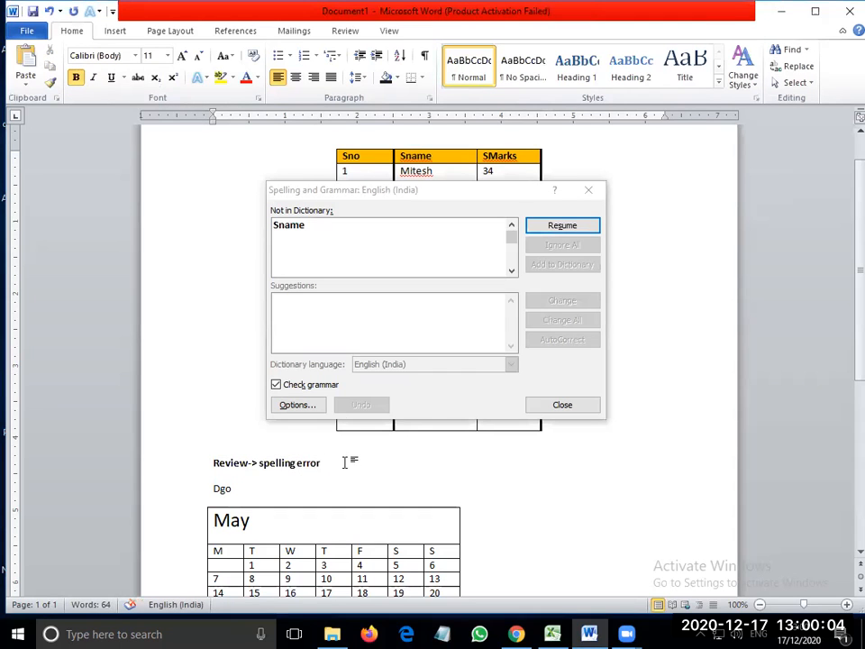